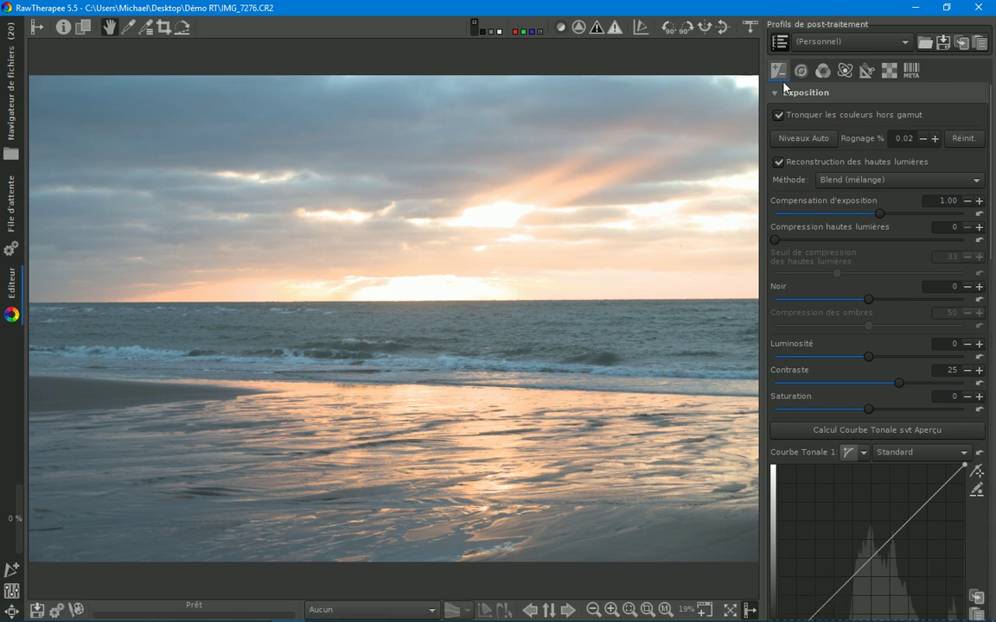
Step: Try the Cage de contrôle curve type on Courbe Tonale 2 and set it back to Linéaire
{"action": "scroll", "coordinate": [991, 275], "scroll_direction": "down", "scroll_amount": 2}
{"action": "scroll", "coordinate": [991, 275], "scroll_direction": "down", "scroll_amount": 4}
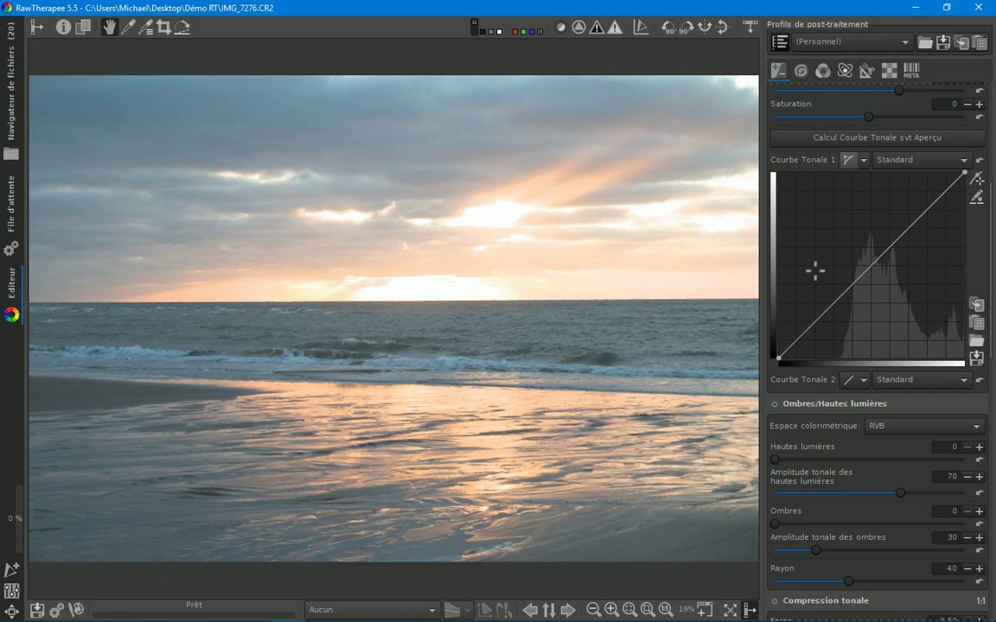
{"action": "left_click", "coordinate": [863, 380]}
{"action": "left_click", "coordinate": [914, 459]}
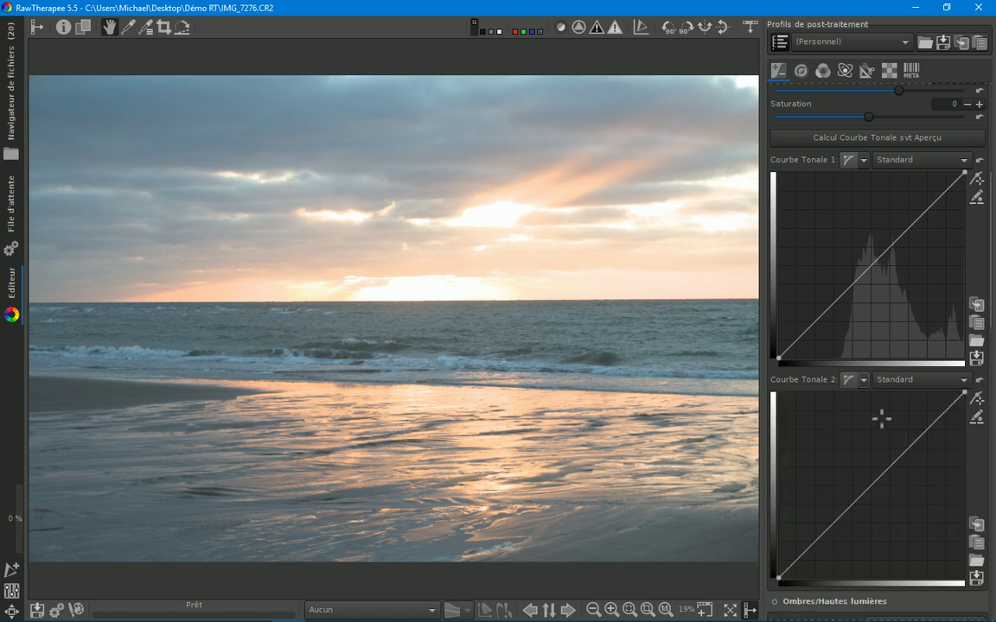
{"action": "left_click", "coordinate": [979, 381]}
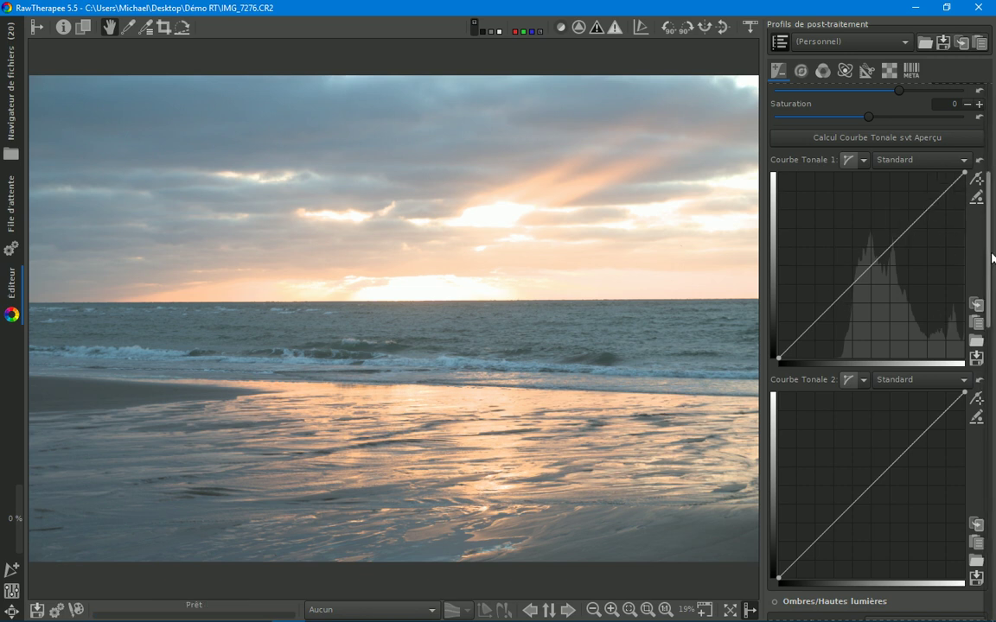
{"action": "left_click", "coordinate": [862, 380]}
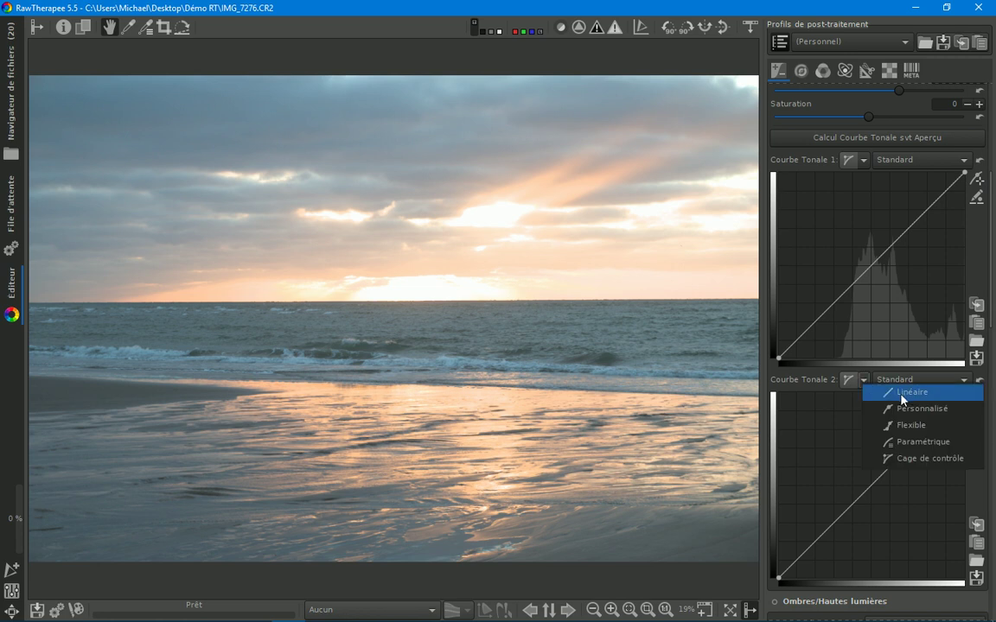
{"action": "left_click", "coordinate": [894, 391]}
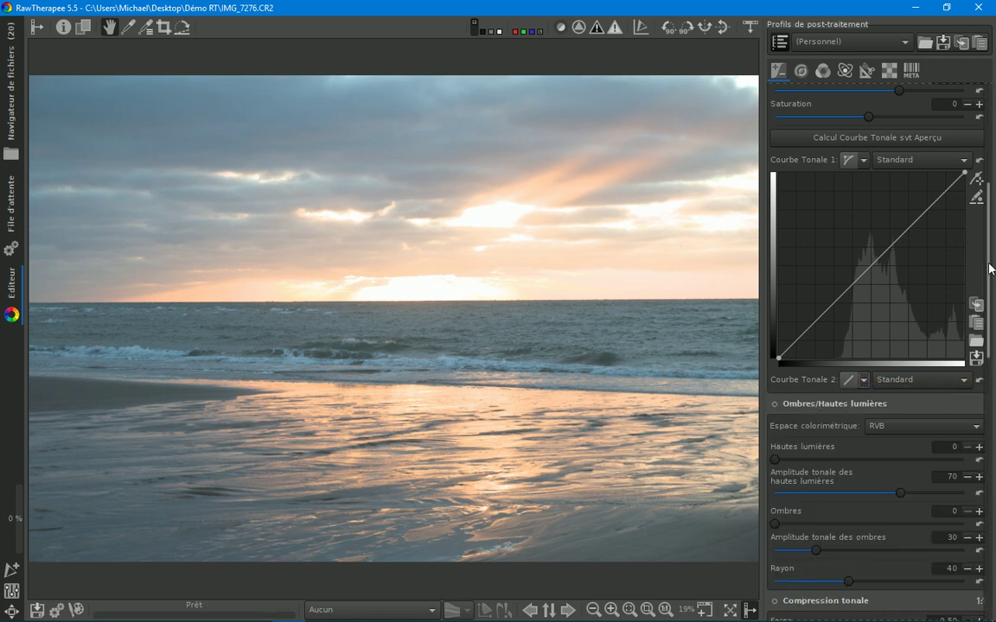
Step: Examine the curve types available for the LC curve in Ajustements Lab
{"action": "left_click_drag", "start_coordinate": [991, 269], "coordinate": [992, 550]}
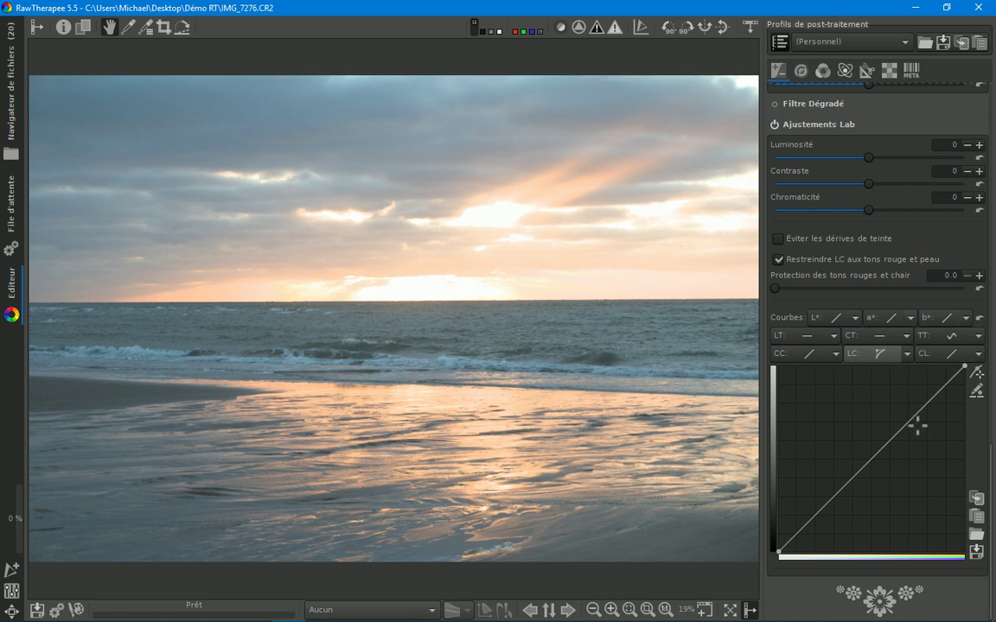
{"action": "left_click", "coordinate": [909, 355]}
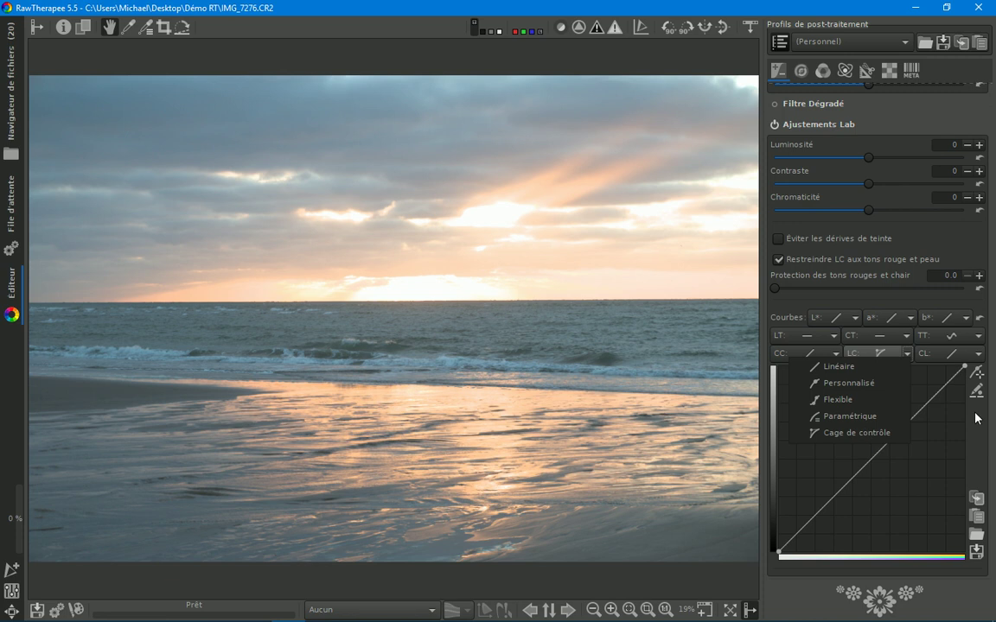
{"action": "left_click", "coordinate": [907, 355]}
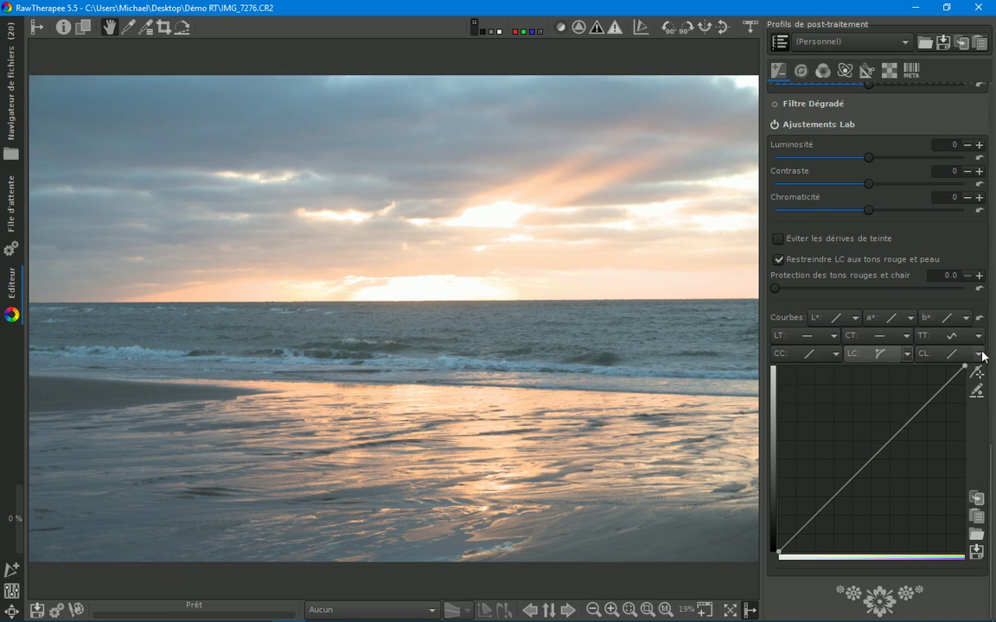
{"action": "scroll", "coordinate": [889, 318], "scroll_direction": "up", "scroll_amount": 10}
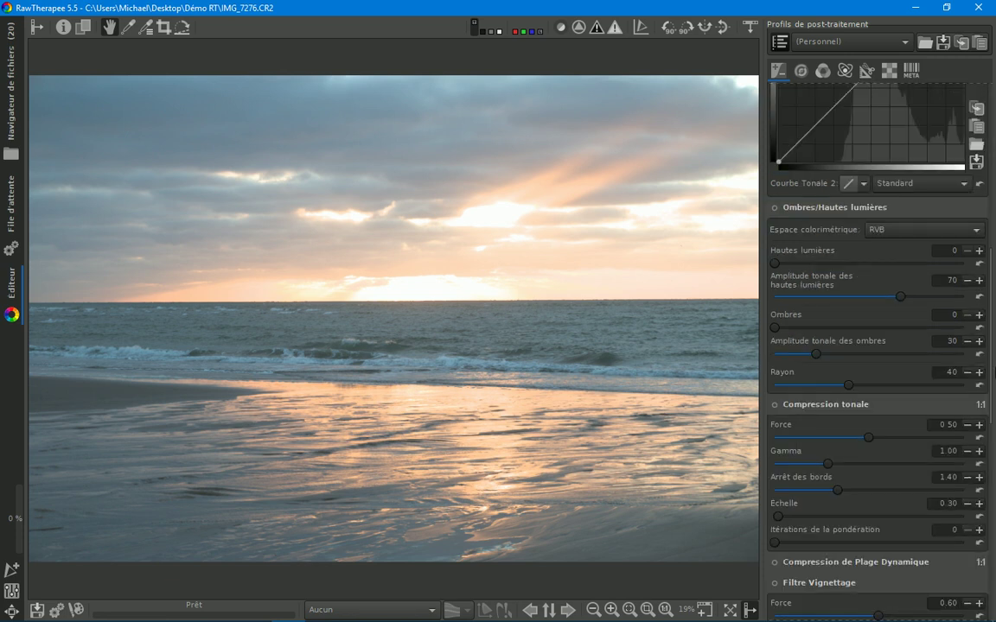
{"action": "scroll", "coordinate": [894, 333], "scroll_direction": "down", "scroll_amount": 10}
Step: Set the TT curve in Ajustements Lab to Points de contrôle minima/maxima
{"action": "left_click", "coordinate": [979, 336]}
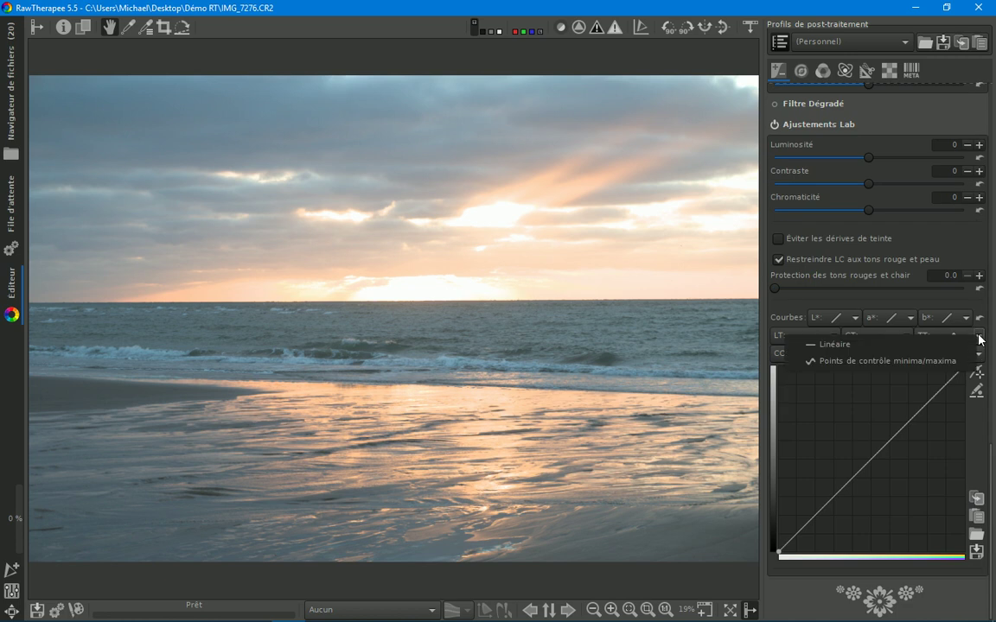
{"action": "left_click", "coordinate": [918, 361]}
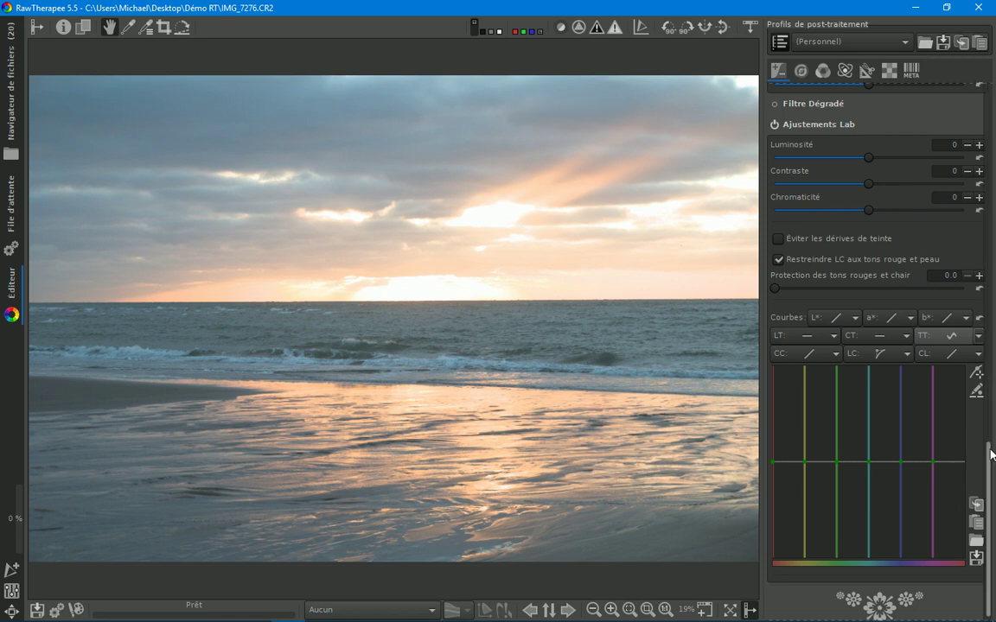
{"action": "scroll", "coordinate": [985, 444], "scroll_direction": "down", "scroll_amount": 1}
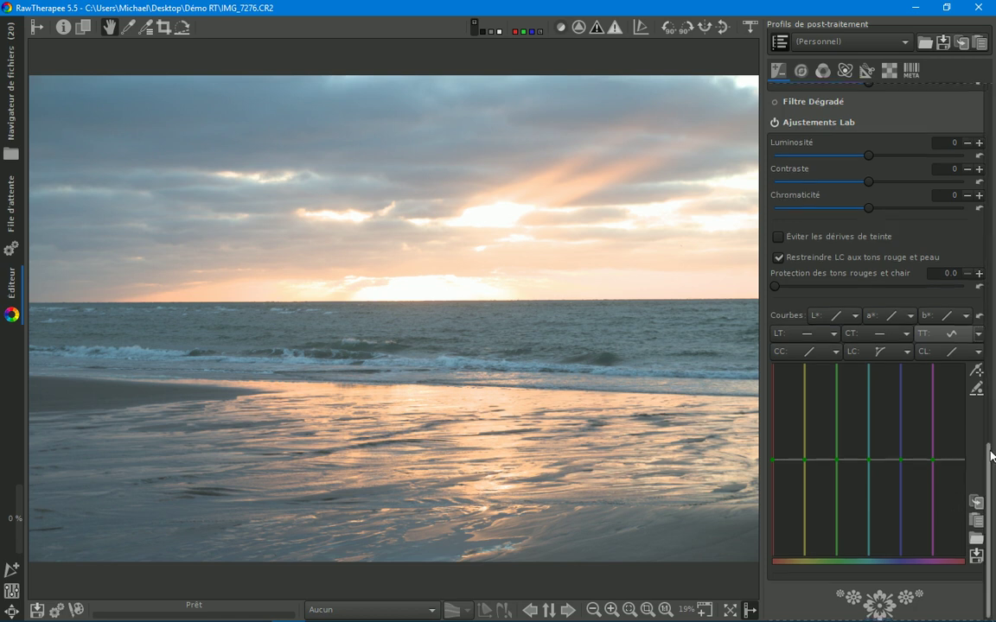
Step: Set the L* curve in Ajustements Lab to Paramétrique and look over its tonal zone sliders
{"action": "left_click", "coordinate": [856, 318]}
{"action": "left_click", "coordinate": [897, 373]}
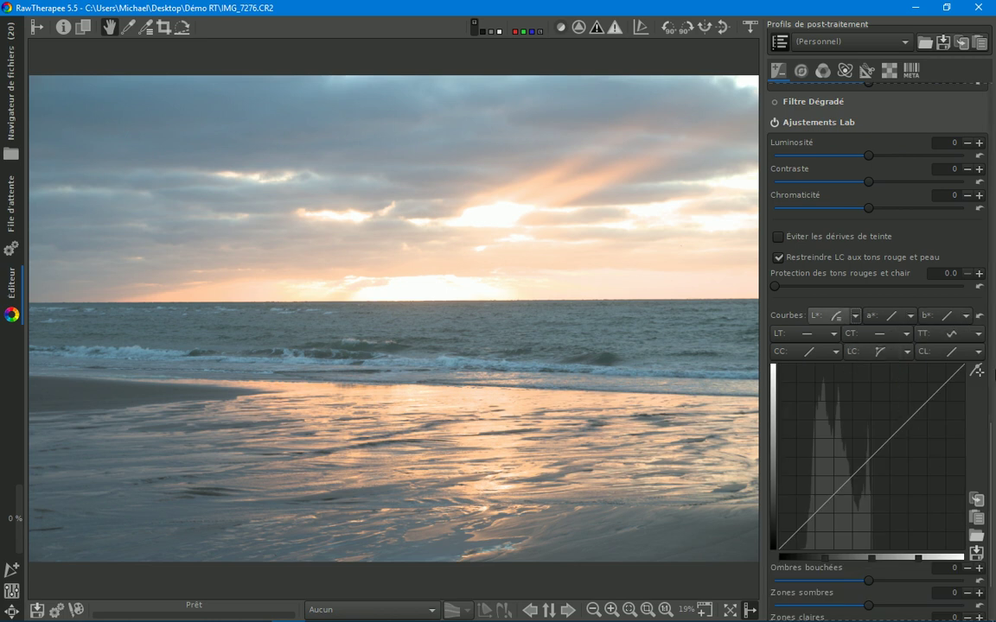
{"action": "left_click_drag", "start_coordinate": [990, 441], "coordinate": [993, 481]}
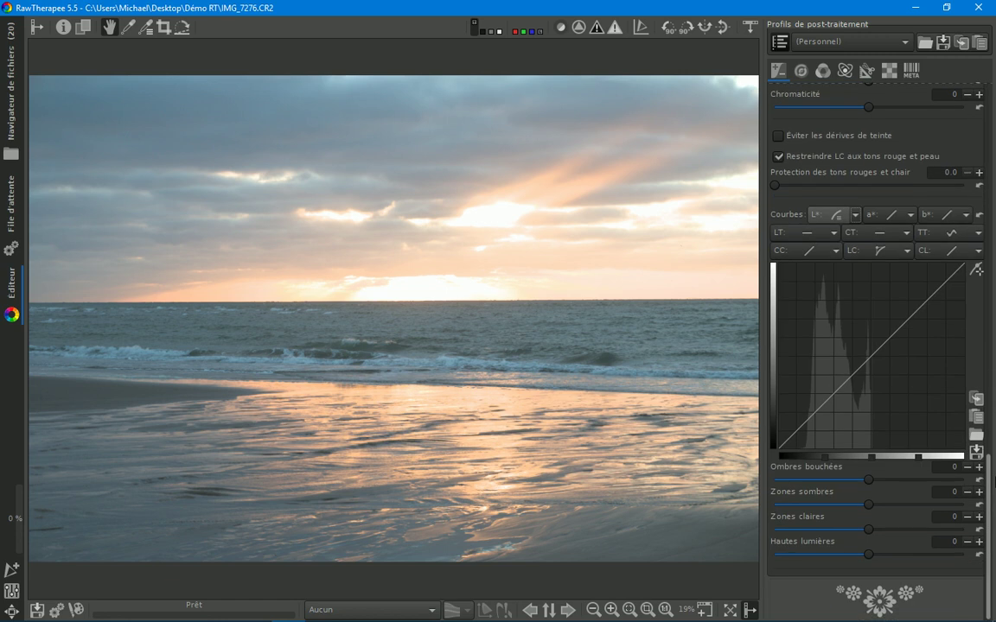
{"action": "left_click_drag", "start_coordinate": [993, 481], "coordinate": [991, 285]}
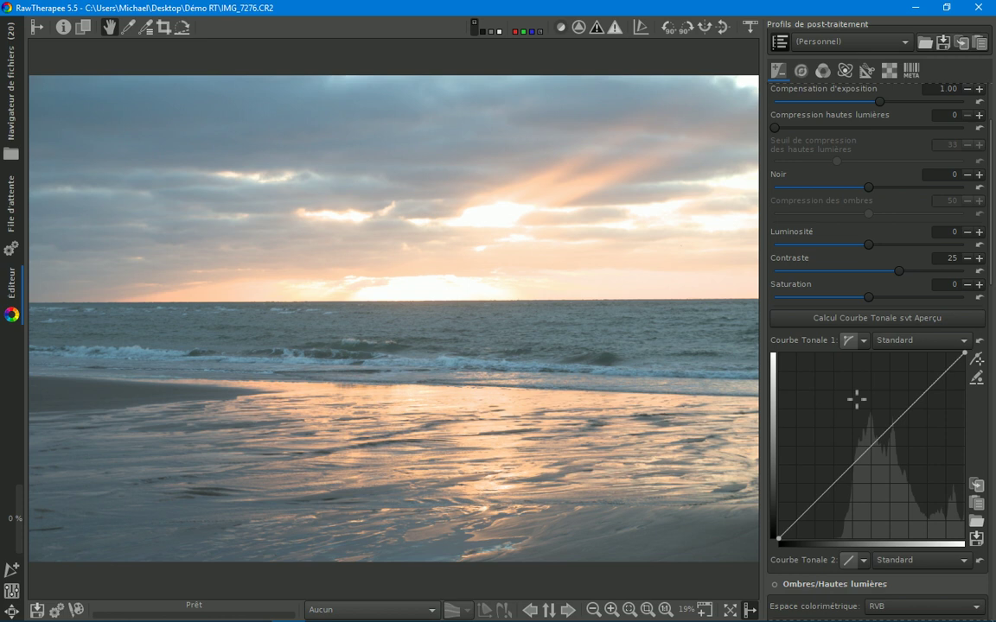
{"action": "scroll", "coordinate": [969, 559], "scroll_direction": "down", "scroll_amount": 10}
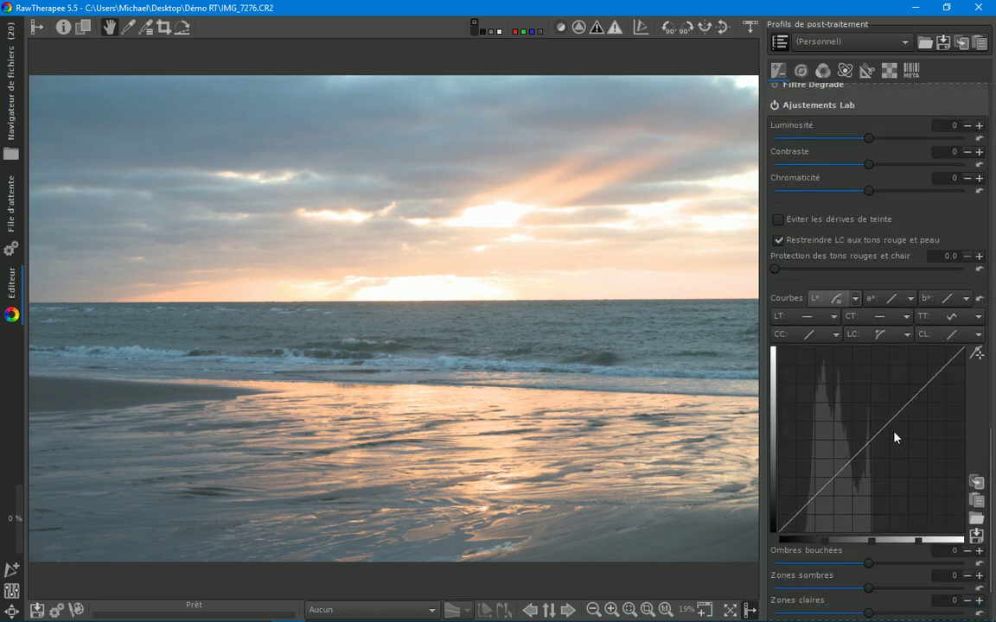
Step: Examine the curve types and processing modes offered for the Courbe 'avant' in the Noir & Blanc colour settings
{"action": "left_click", "coordinate": [822, 72]}
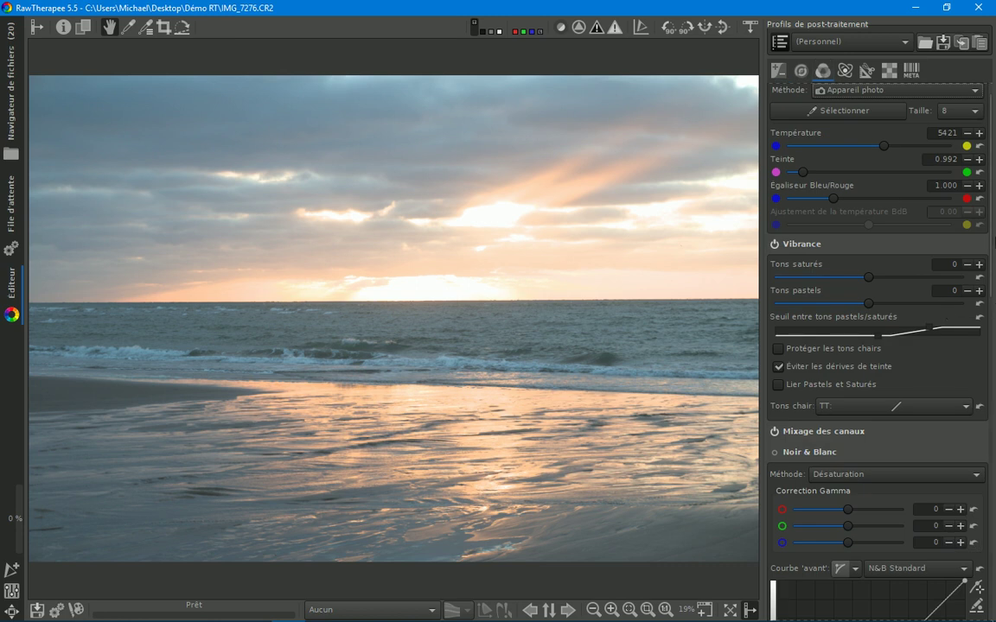
{"action": "scroll", "coordinate": [873, 389], "scroll_direction": "down", "scroll_amount": 5}
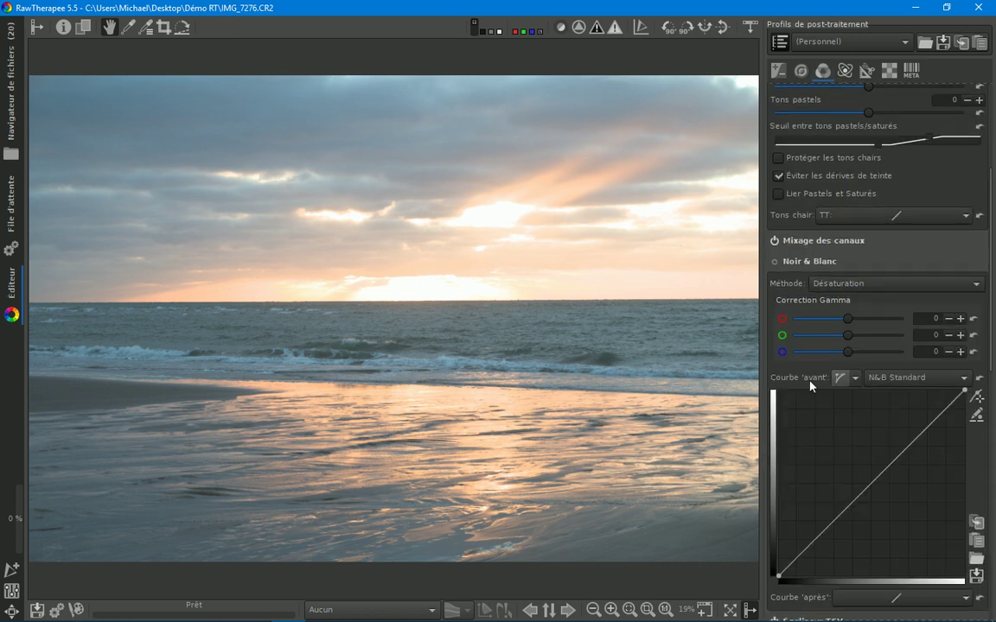
{"action": "left_click", "coordinate": [854, 380]}
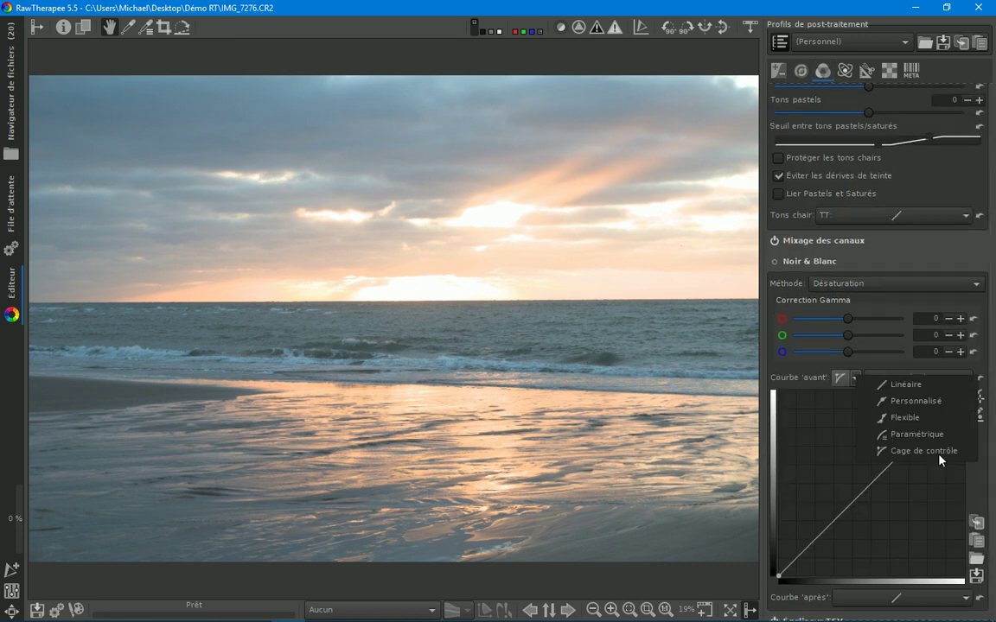
{"action": "left_click", "coordinate": [972, 380]}
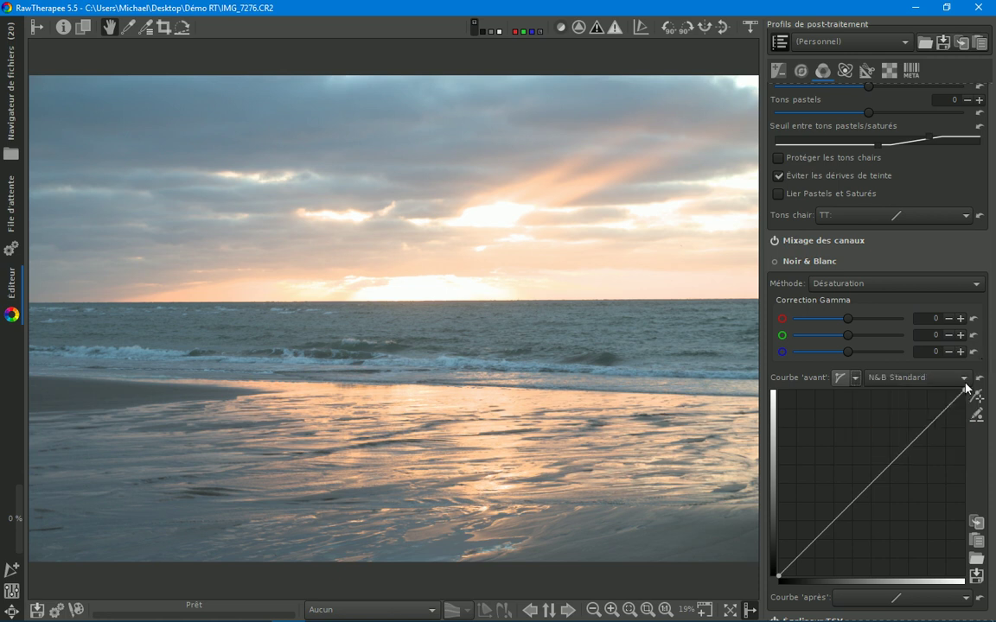
{"action": "left_click", "coordinate": [965, 380]}
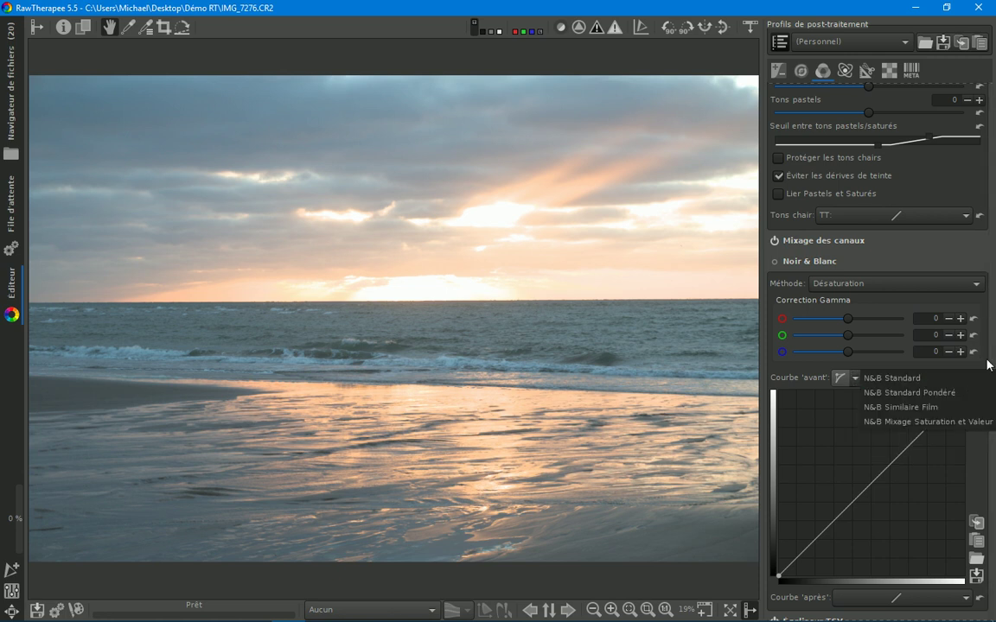
{"action": "left_click", "coordinate": [988, 364]}
{"action": "left_click_drag", "start_coordinate": [988, 364], "coordinate": [993, 464]}
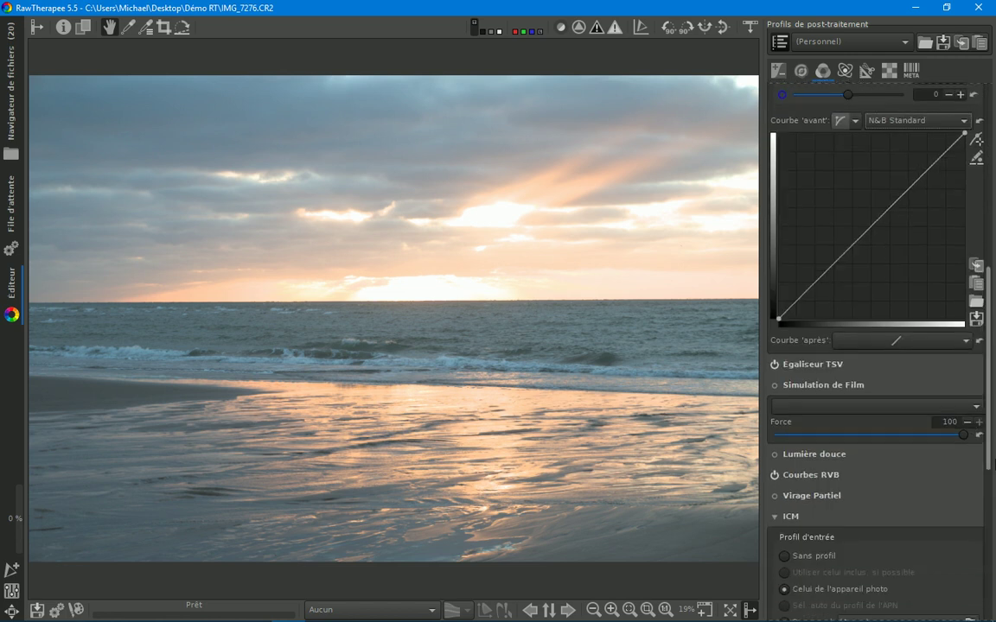
Step: Try the Cage de contrôle type on the Noir & Blanc Courbe 'après' and reset it to Linéaire
{"action": "left_click", "coordinate": [964, 343]}
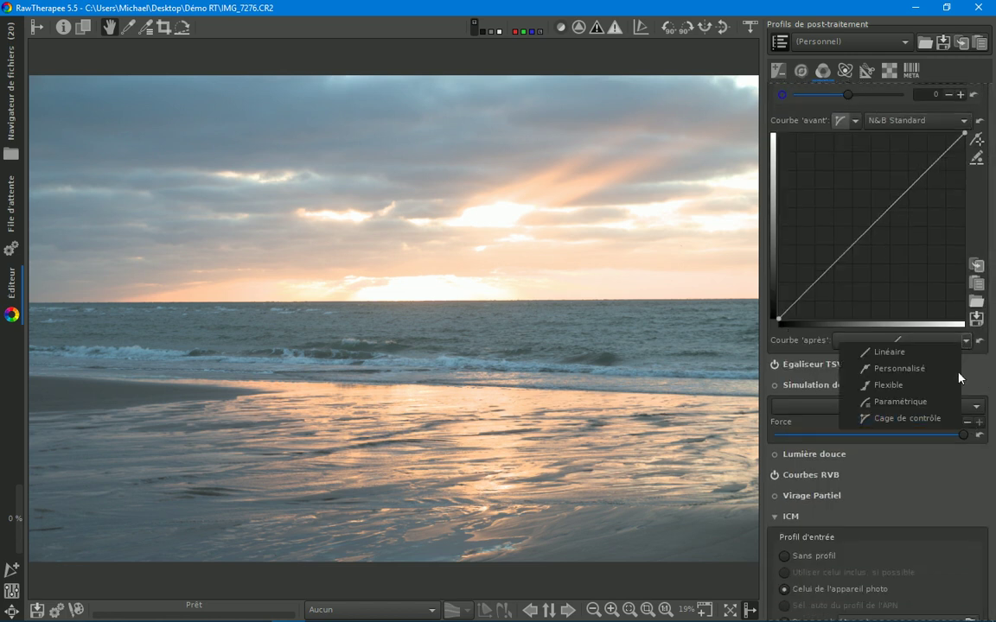
{"action": "left_click", "coordinate": [942, 419]}
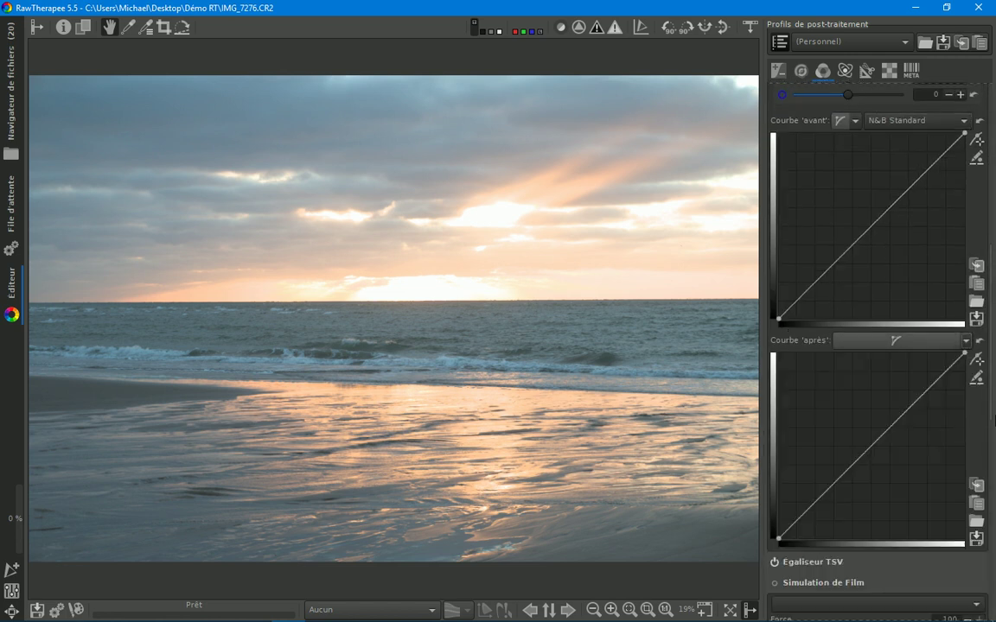
{"action": "left_click", "coordinate": [964, 340]}
{"action": "left_click", "coordinate": [899, 349]}
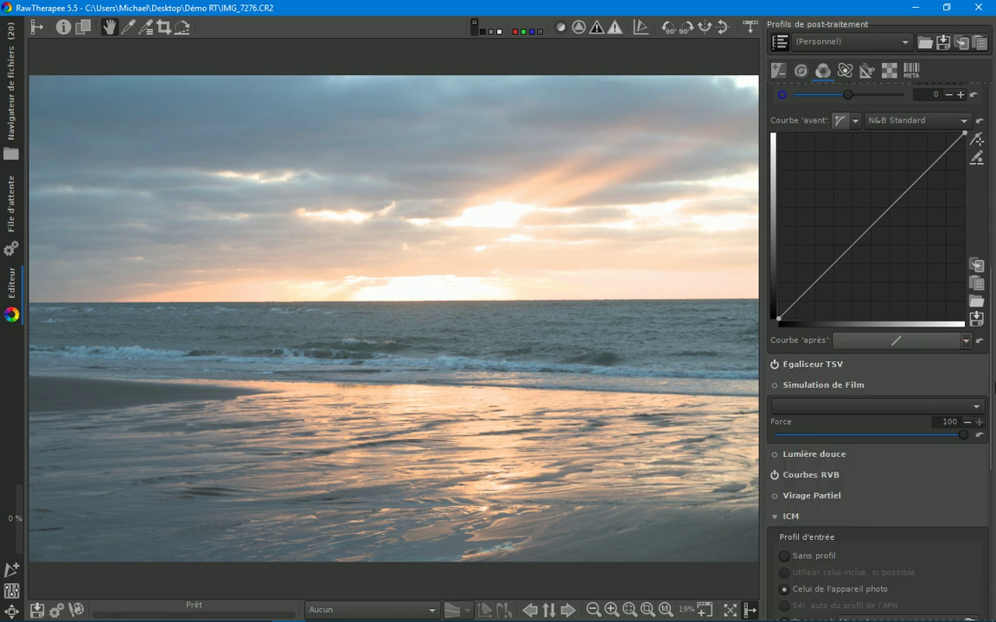
Step: Expand Courbes RVB and examine the curve types for the red and green channels
{"action": "left_click_drag", "start_coordinate": [994, 387], "coordinate": [994, 504]}
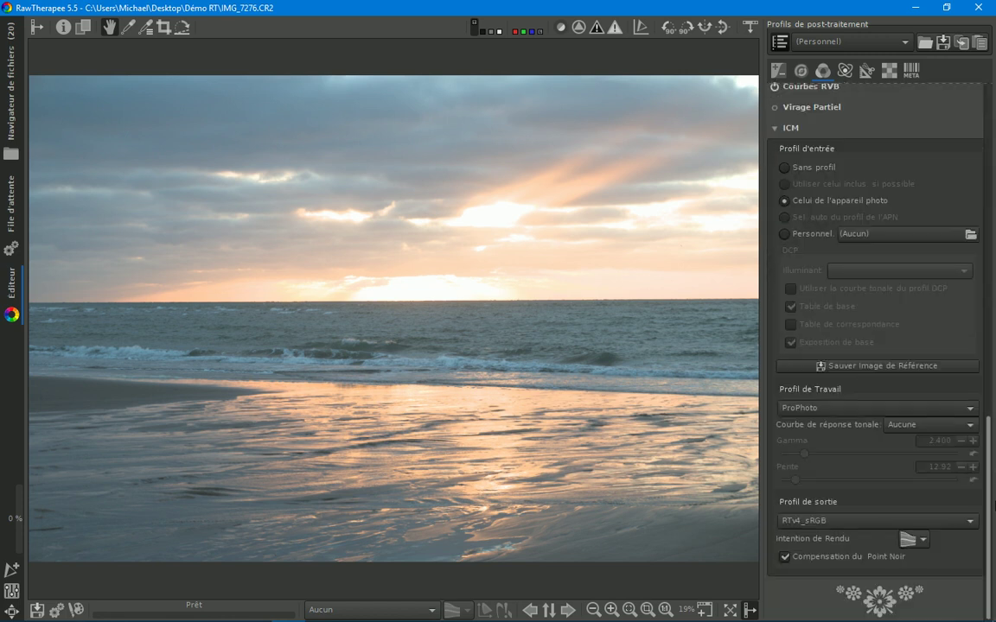
{"action": "scroll", "coordinate": [994, 504], "scroll_direction": "up", "scroll_amount": 3}
{"action": "left_click", "coordinate": [819, 193]}
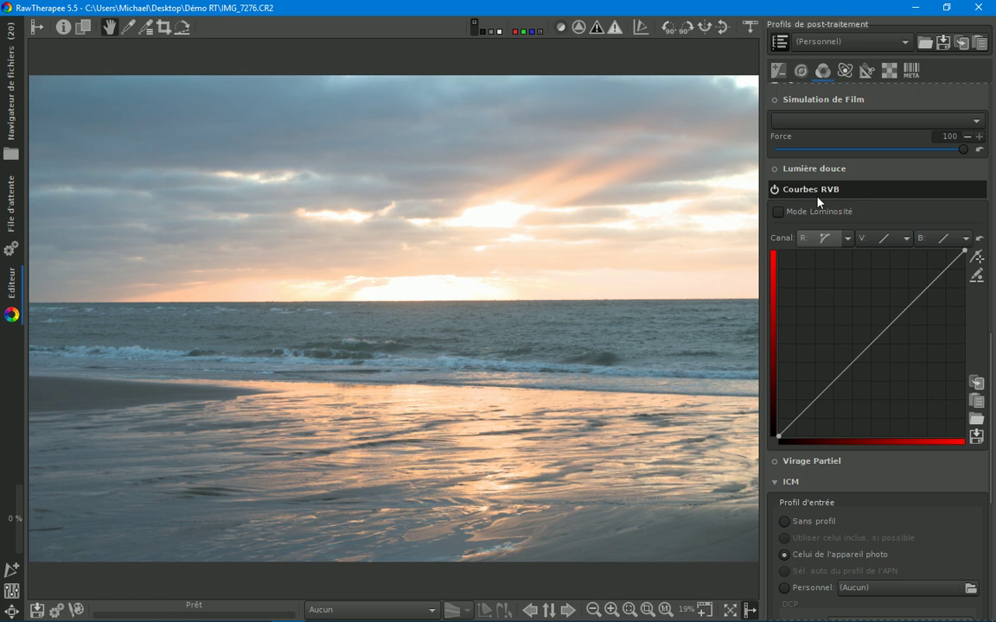
{"action": "left_click", "coordinate": [848, 239]}
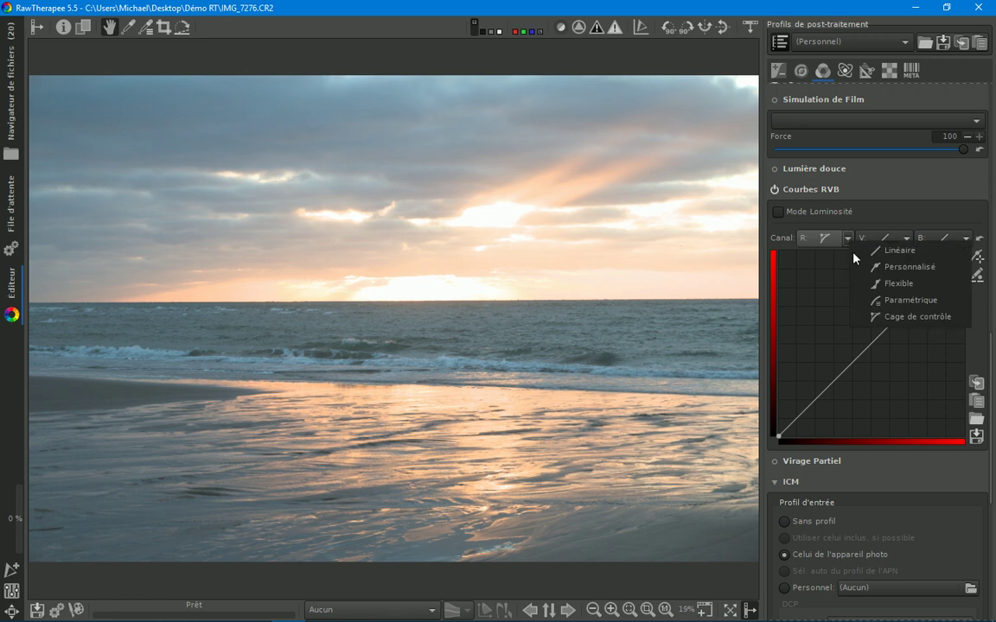
{"action": "left_click", "coordinate": [909, 239]}
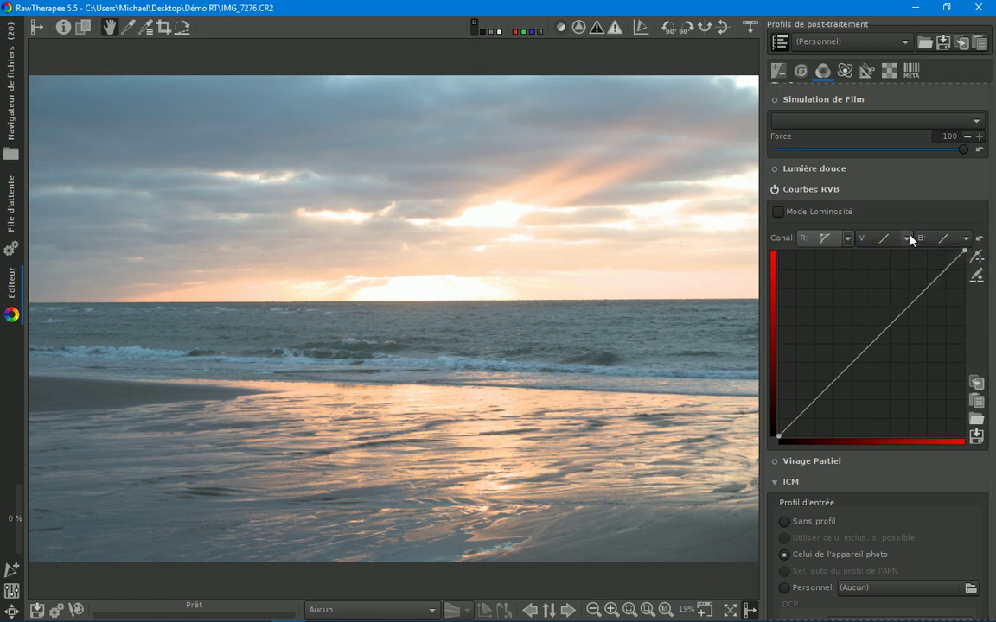
{"action": "left_click", "coordinate": [910, 239]}
{"action": "left_click", "coordinate": [909, 239]}
Step: Return to Courbe Tonale 1 in the Exposition settings
{"action": "scroll", "coordinate": [992, 350], "scroll_direction": "up", "scroll_amount": 3}
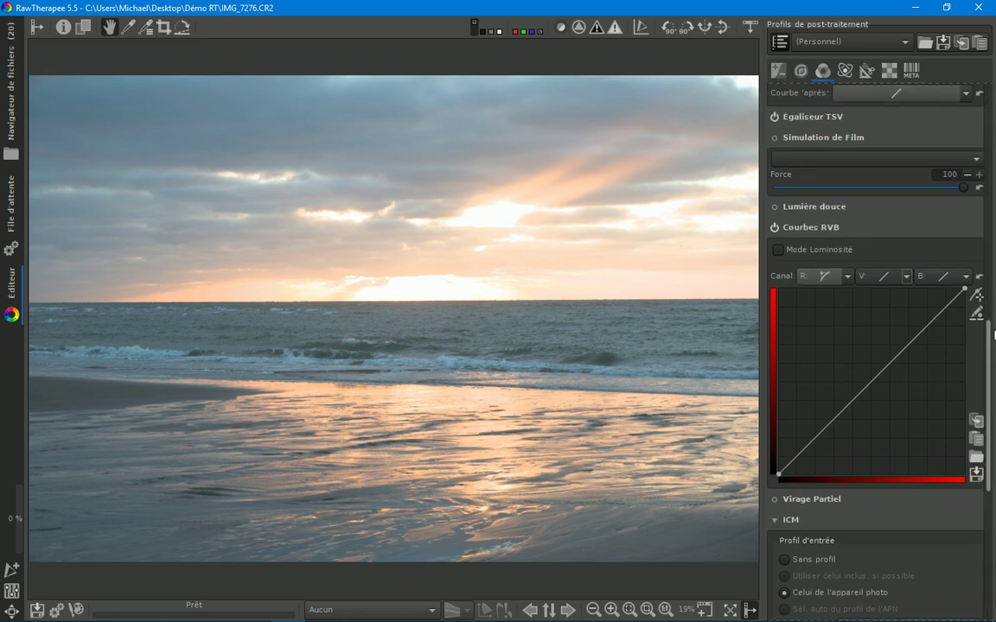
{"action": "scroll", "coordinate": [923, 193], "scroll_direction": "up", "scroll_amount": 10}
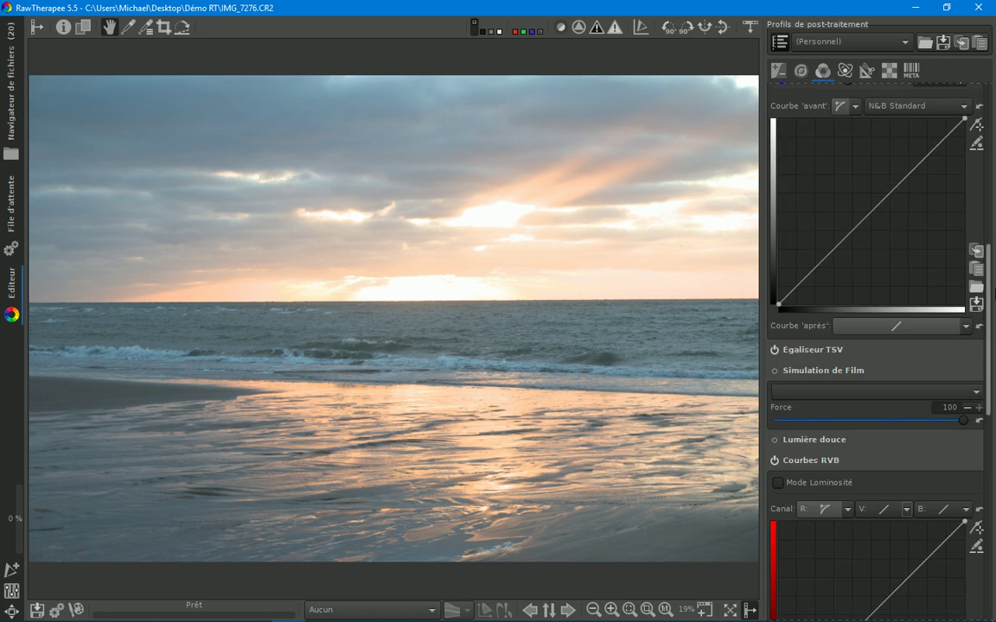
{"action": "key", "text": "alt+e"}
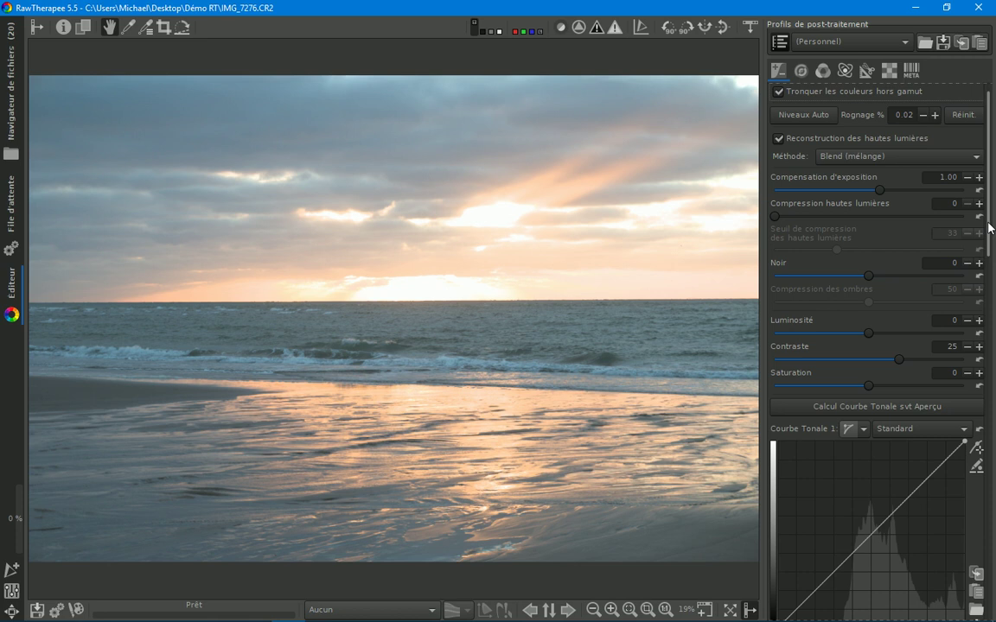
{"action": "left_click_drag", "start_coordinate": [991, 227], "coordinate": [993, 285]}
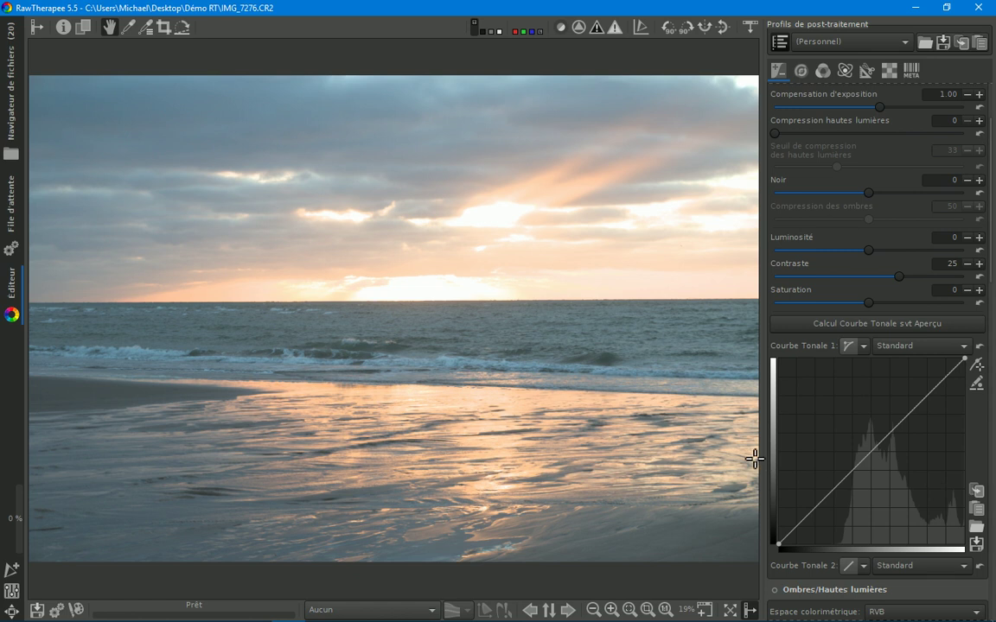
Step: Show the panel containing the histogram and history, and change the histogram's scaling mode
{"action": "key", "text": "l"}
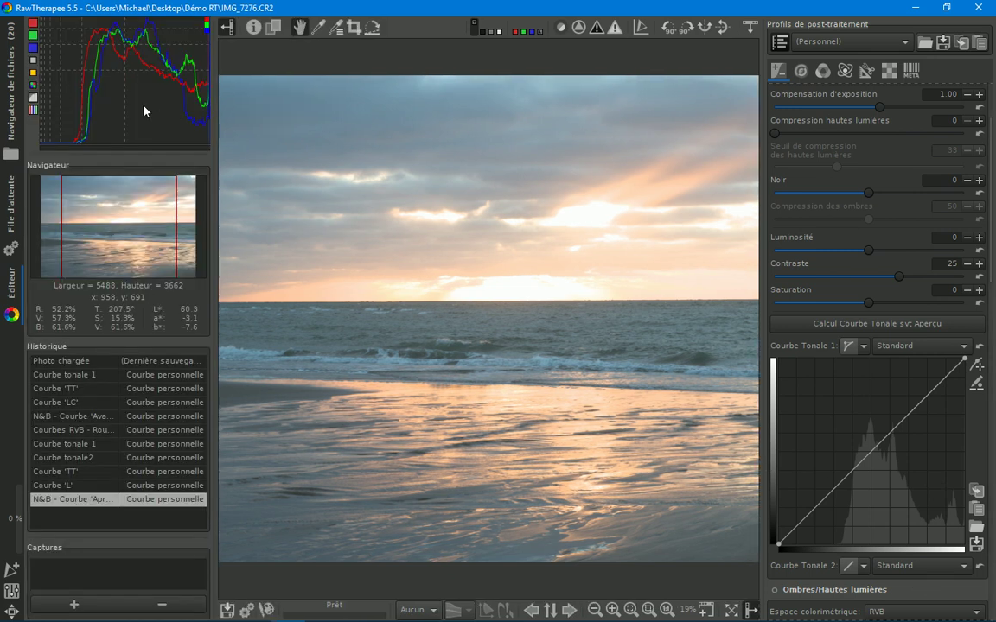
{"action": "left_click", "coordinate": [32, 99]}
{"action": "left_click", "coordinate": [33, 99]}
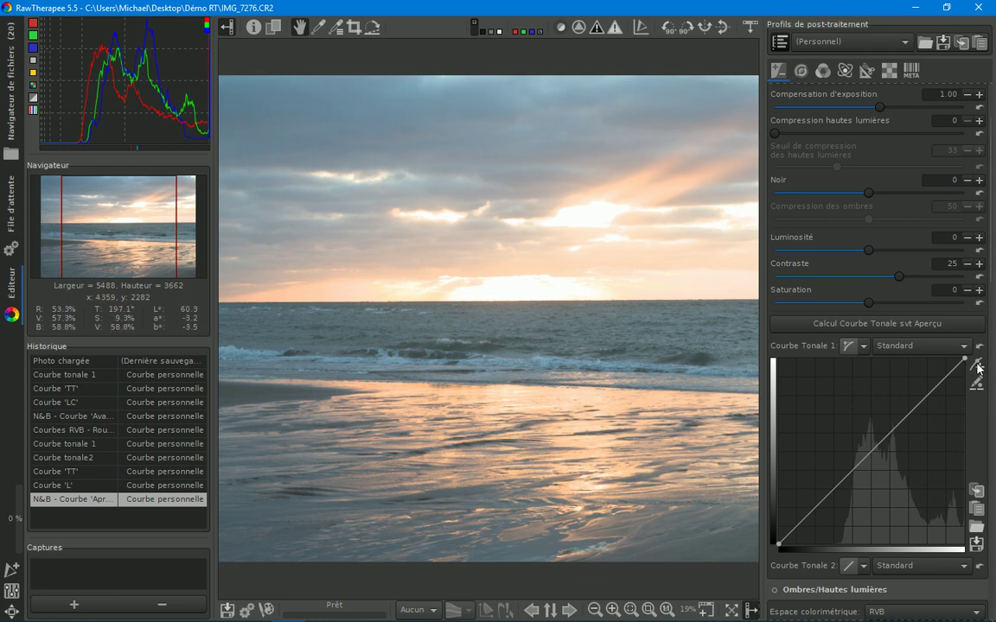
Step: Try a strong S-shape on Courbe Tonale 1 with raised highlights and lowered shadows, and reset the curve to linear
{"action": "left_click_drag", "start_coordinate": [912, 413], "coordinate": [909, 375]}
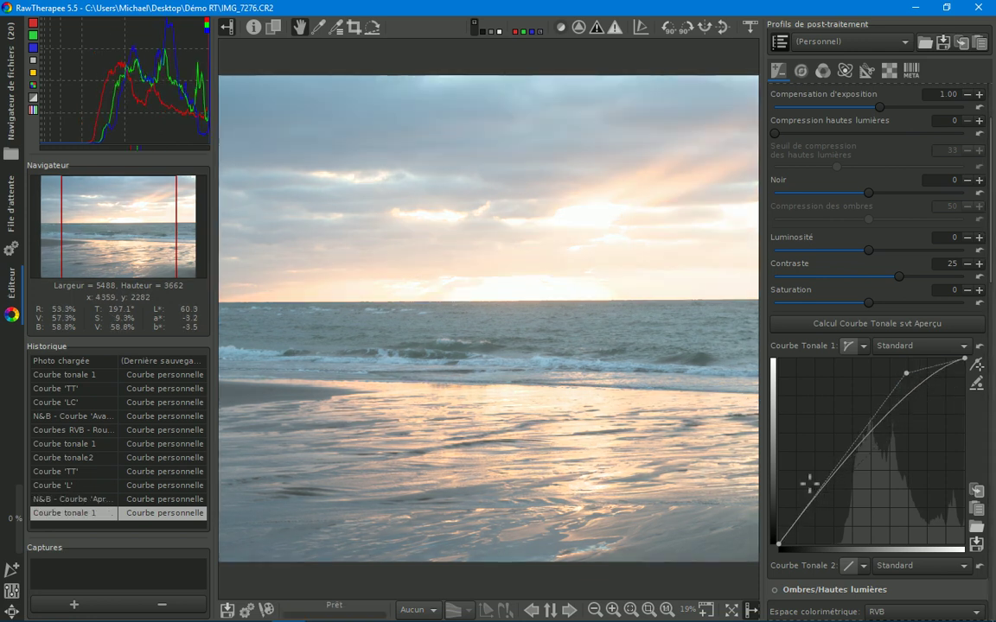
{"action": "left_click_drag", "start_coordinate": [848, 462], "coordinate": [847, 527]}
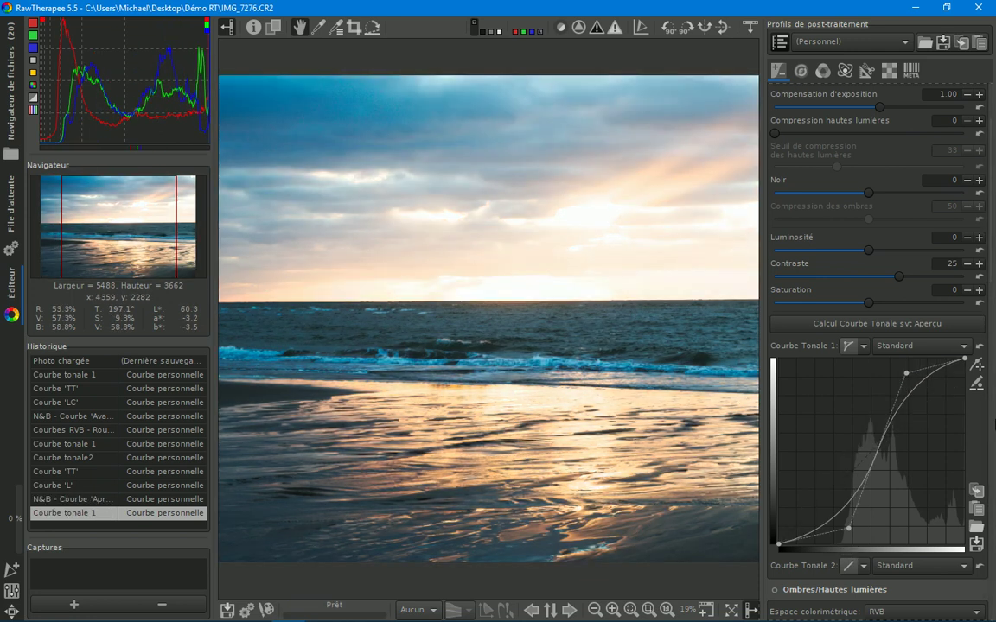
{"action": "left_click", "coordinate": [981, 348]}
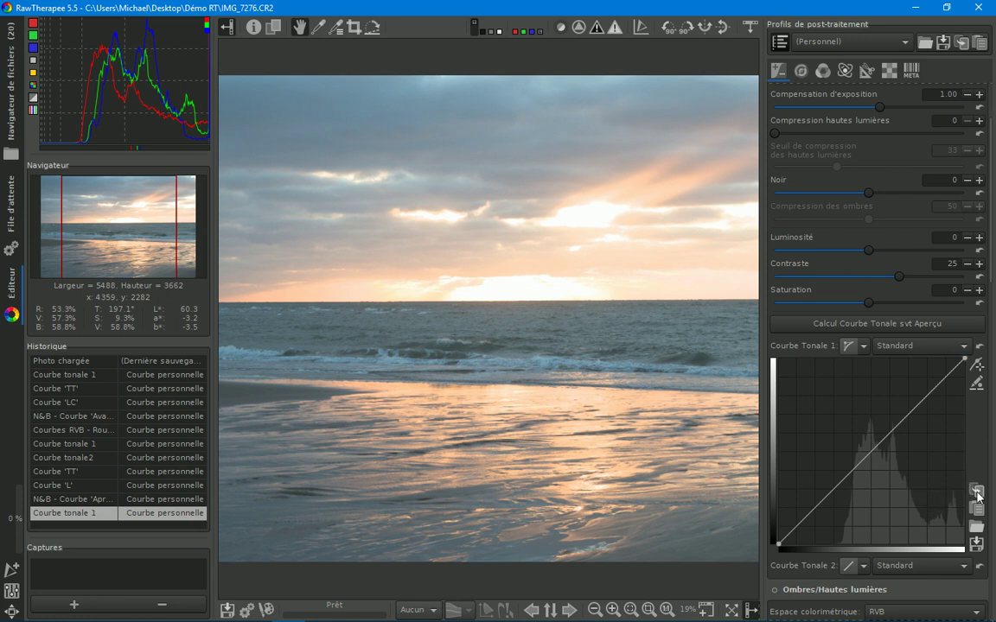
Step: Shape Courbe Tonale 1 into a gentle S by slightly raising a highlight point and lowering a shadow point
{"action": "left_click", "coordinate": [935, 366]}
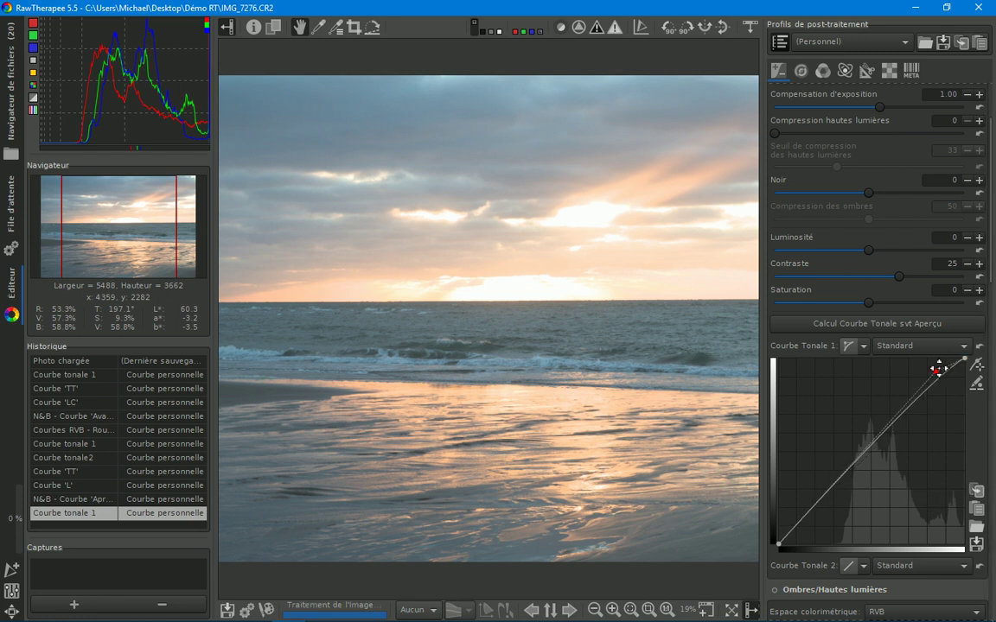
{"action": "left_click", "coordinate": [831, 485]}
{"action": "left_click_drag", "start_coordinate": [832, 486], "coordinate": [819, 523]}
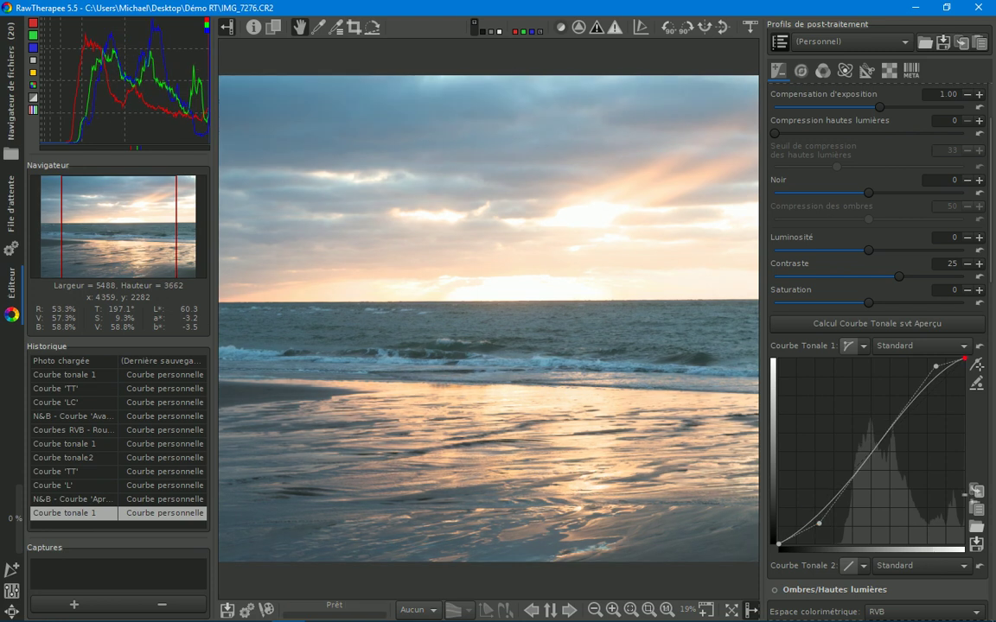
Step: Save the current Courbe Tonale 1 to the Bureau folder as "Courbe en S.rtc"
{"action": "left_click_drag", "start_coordinate": [966, 495], "coordinate": [977, 494]}
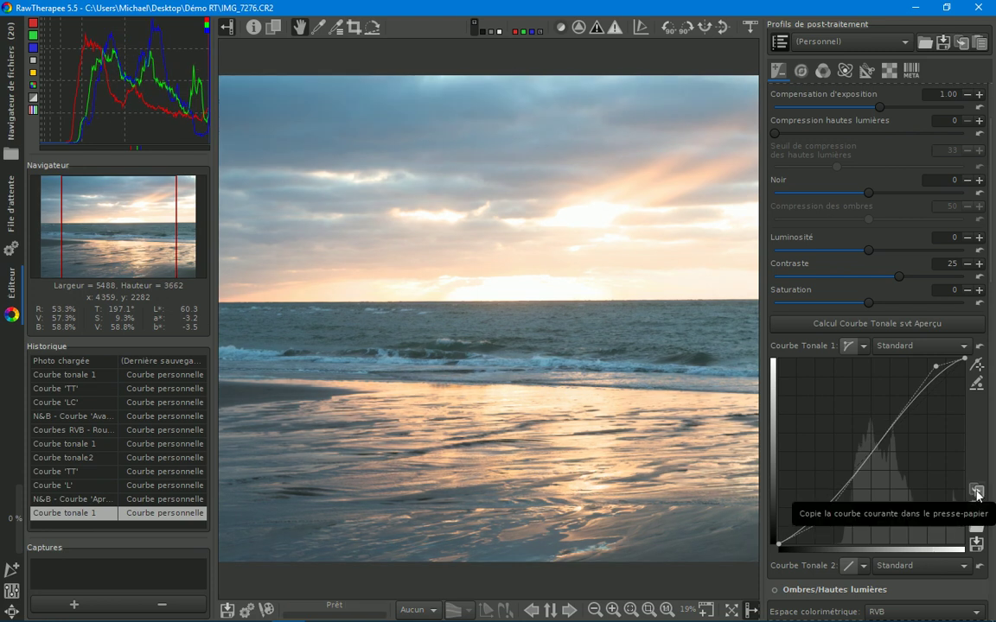
{"action": "left_click", "coordinate": [975, 508]}
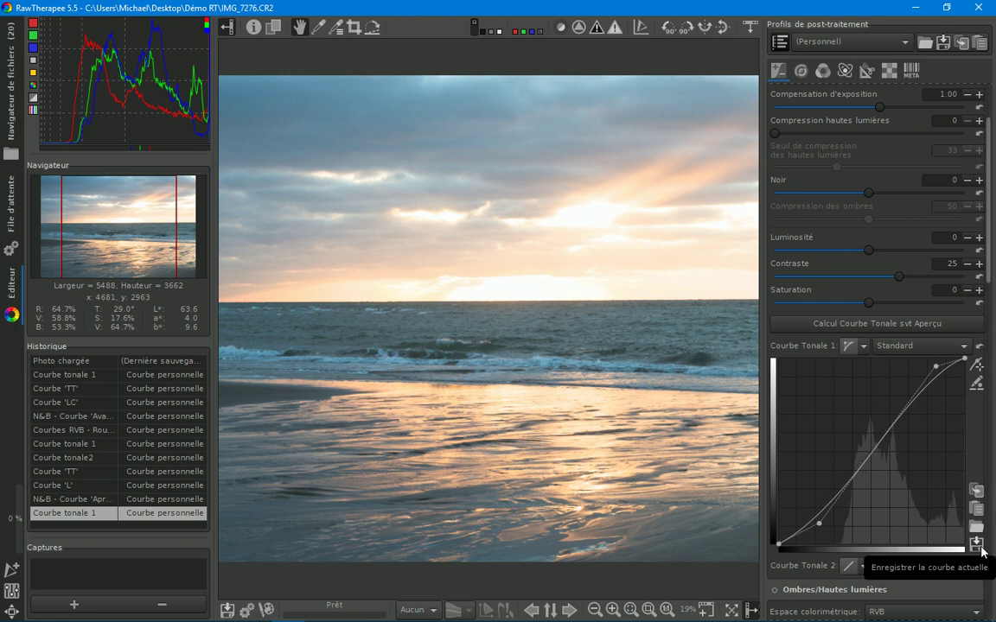
{"action": "left_click", "coordinate": [976, 544]}
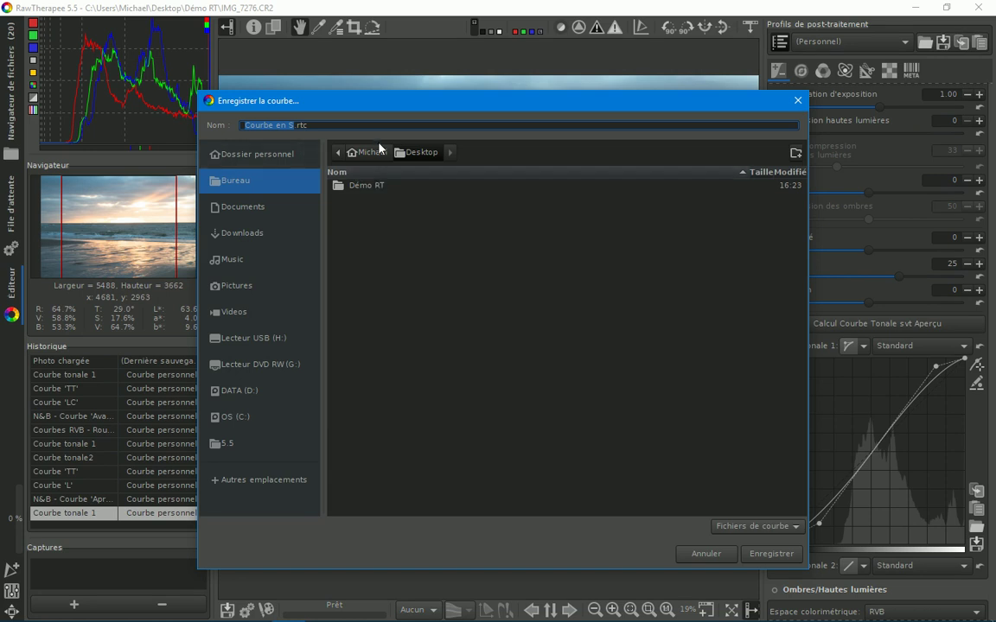
{"action": "left_click", "coordinate": [287, 126]}
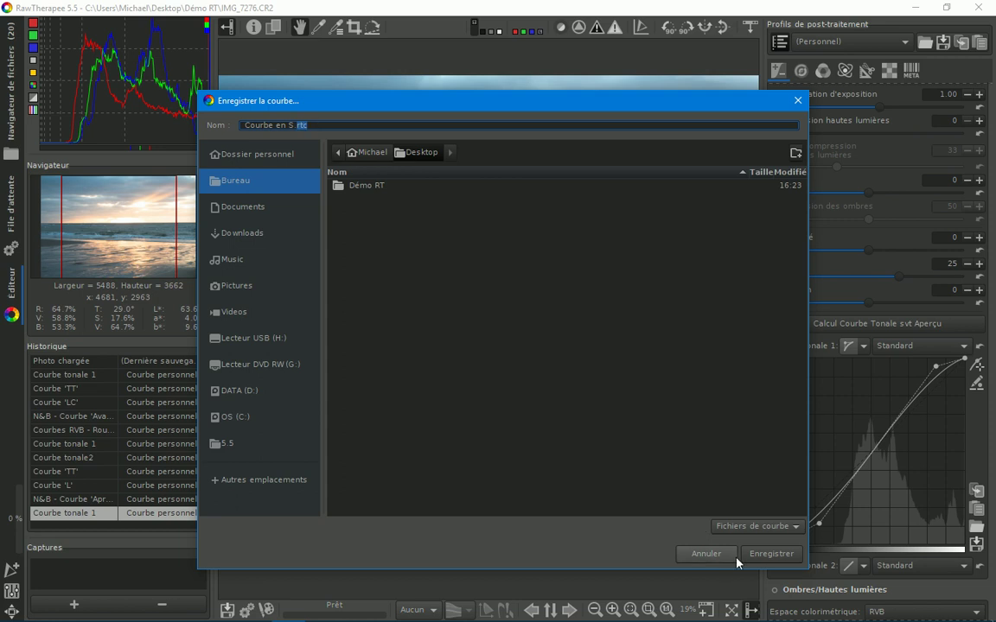
{"action": "left_click", "coordinate": [769, 554]}
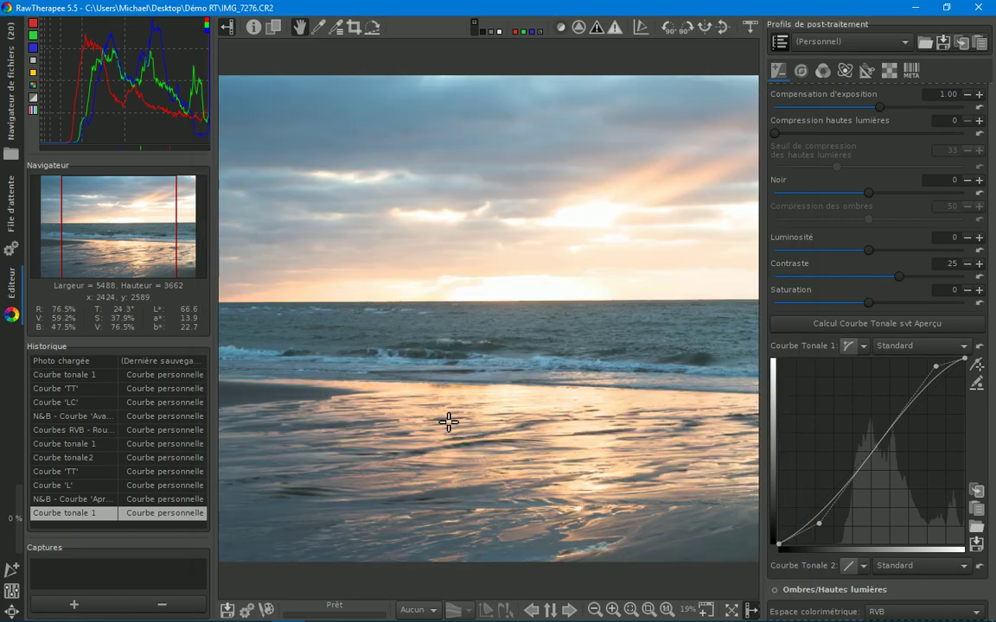
Step: Switch to File Explorer, check the saved "Courbe en S.rtc" file in the Bureau folder, and return to RawTherapee
{"action": "left_click", "coordinate": [84, 608]}
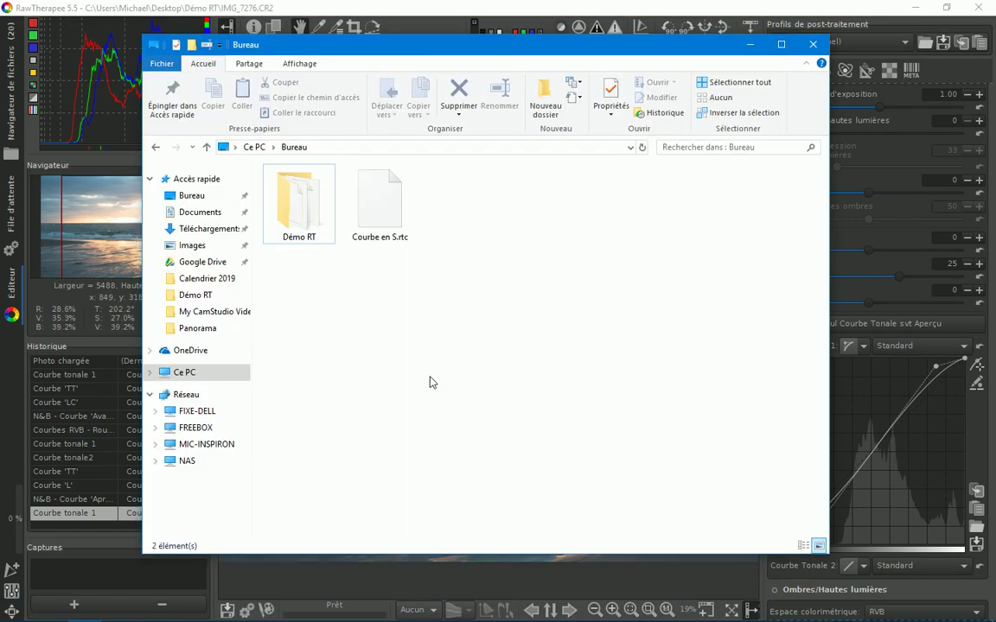
{"action": "left_click", "coordinate": [400, 219]}
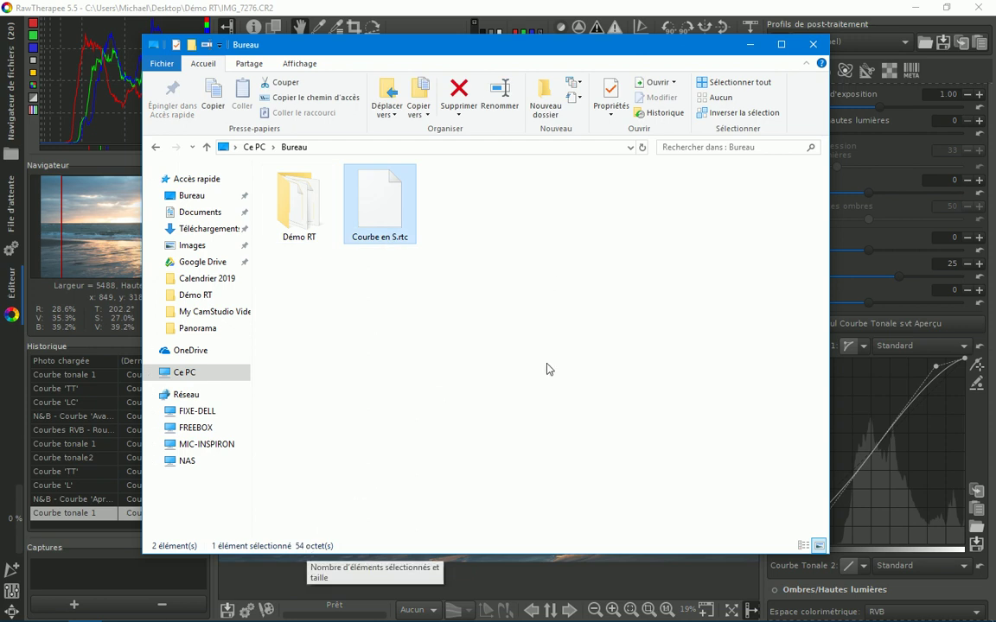
{"action": "left_click", "coordinate": [745, 44]}
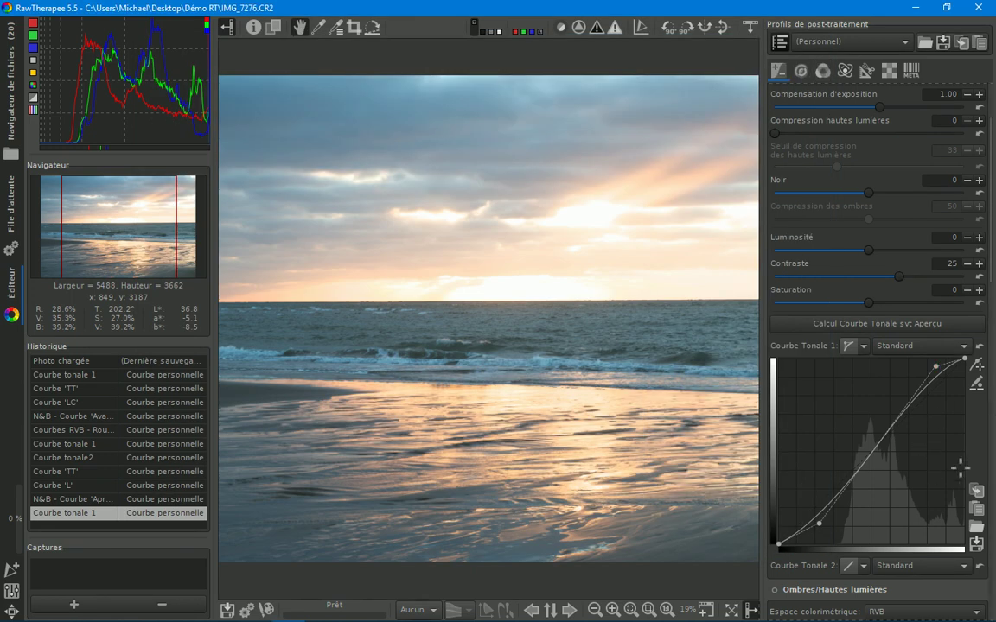
Step: Show and hide Courbe Tonale 1's numeric point fields, and try adding a highlight point by picking a bright tone in the photo
{"action": "left_click", "coordinate": [975, 383]}
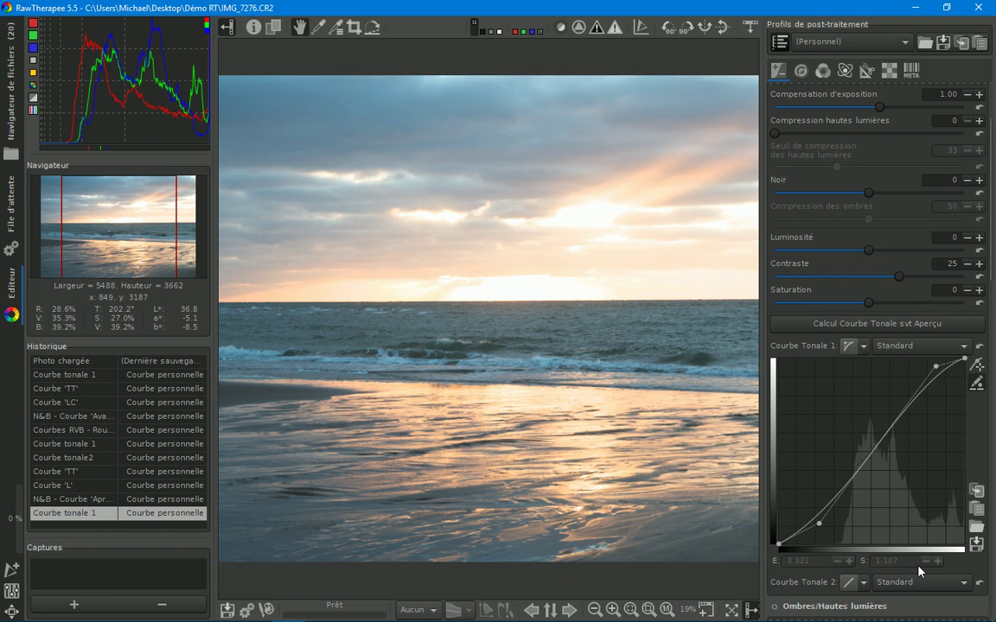
{"action": "left_click", "coordinate": [976, 384]}
{"action": "left_click", "coordinate": [977, 366]}
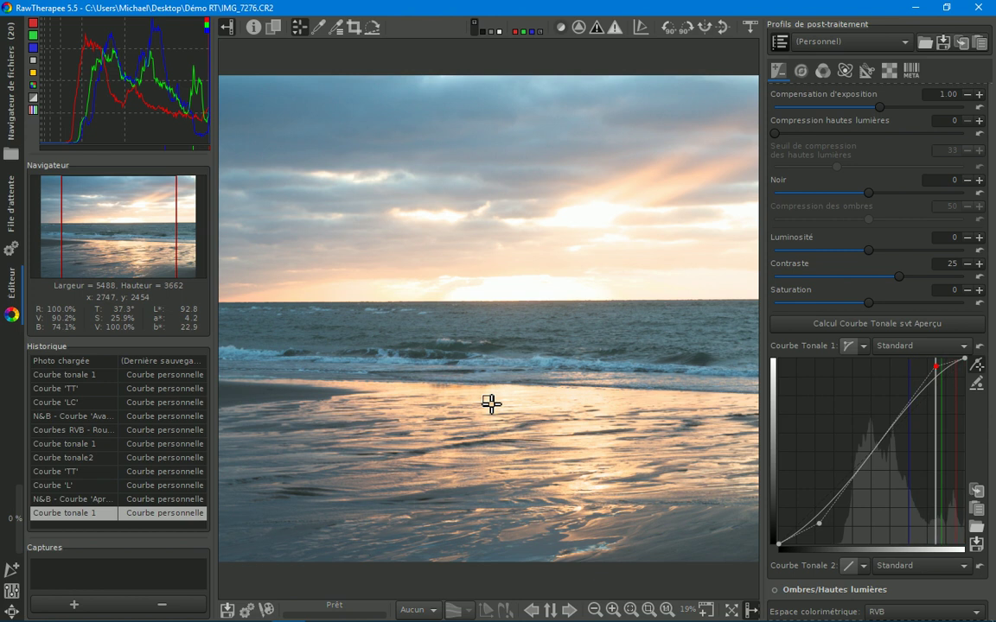
{"action": "mouse_move", "coordinate": [491, 405]}
{"action": "left_mouse_down"}
{"action": "mouse_move", "coordinate": [493, 415]}
{"action": "mouse_move", "coordinate": [500, 402]}
{"action": "left_mouse_up"}
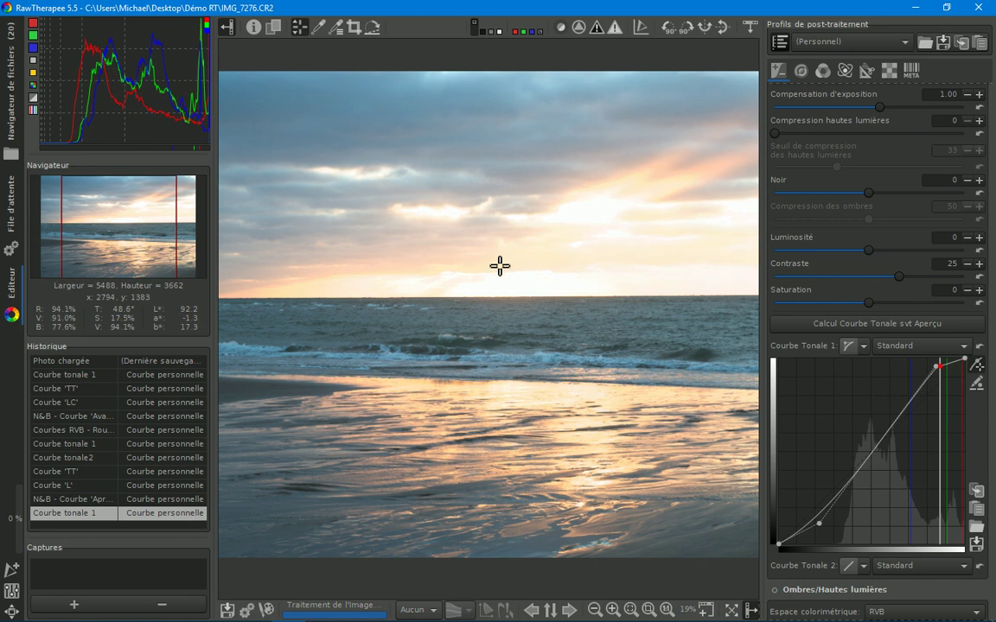
Step: Remove the highlight and shadow points from Courbe Tonale 1, slightly lowering its white end point, and deactivate tone picking from the photo
{"action": "left_click", "coordinate": [946, 370]}
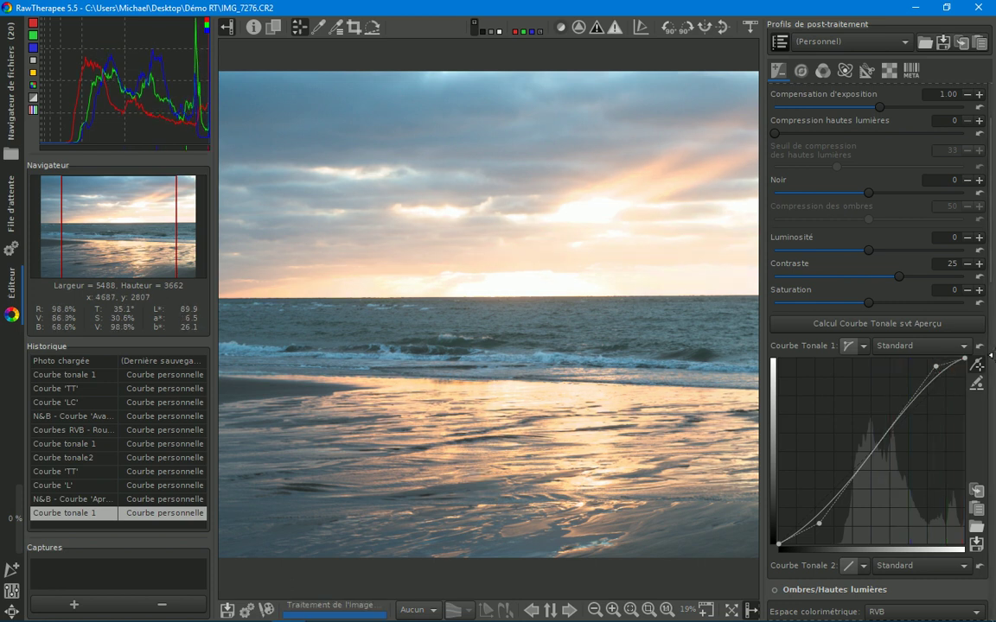
{"action": "left_click_drag", "start_coordinate": [945, 374], "coordinate": [718, 423]}
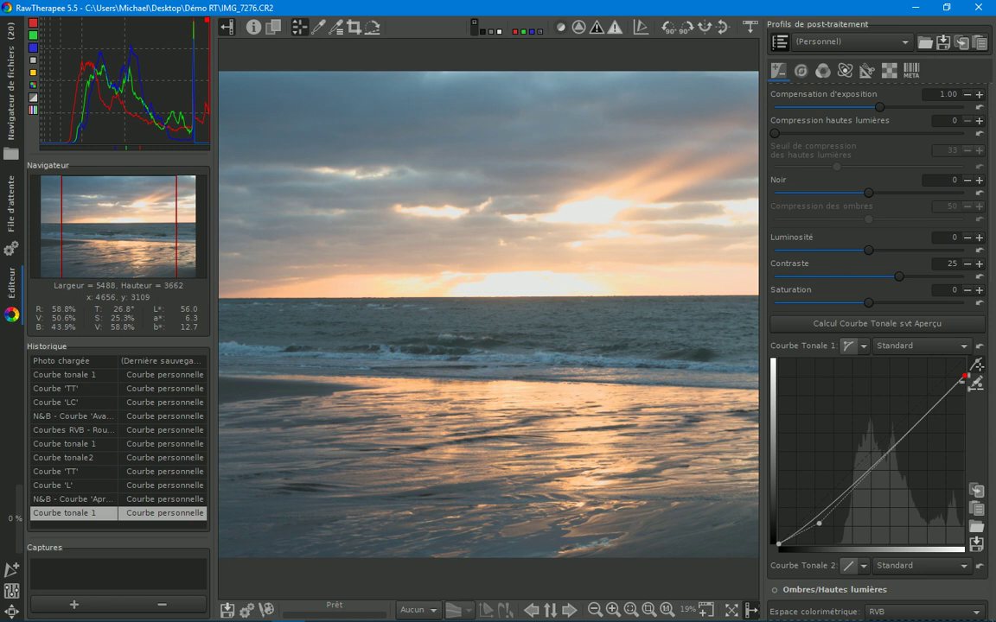
{"action": "left_click", "coordinate": [977, 366]}
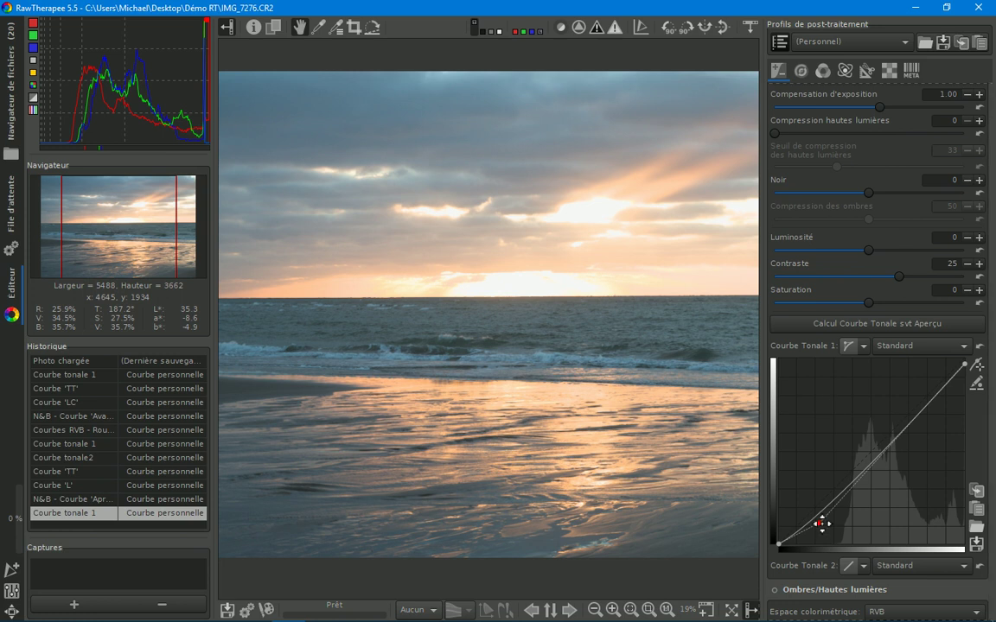
{"action": "left_click_drag", "start_coordinate": [820, 524], "coordinate": [703, 523]}
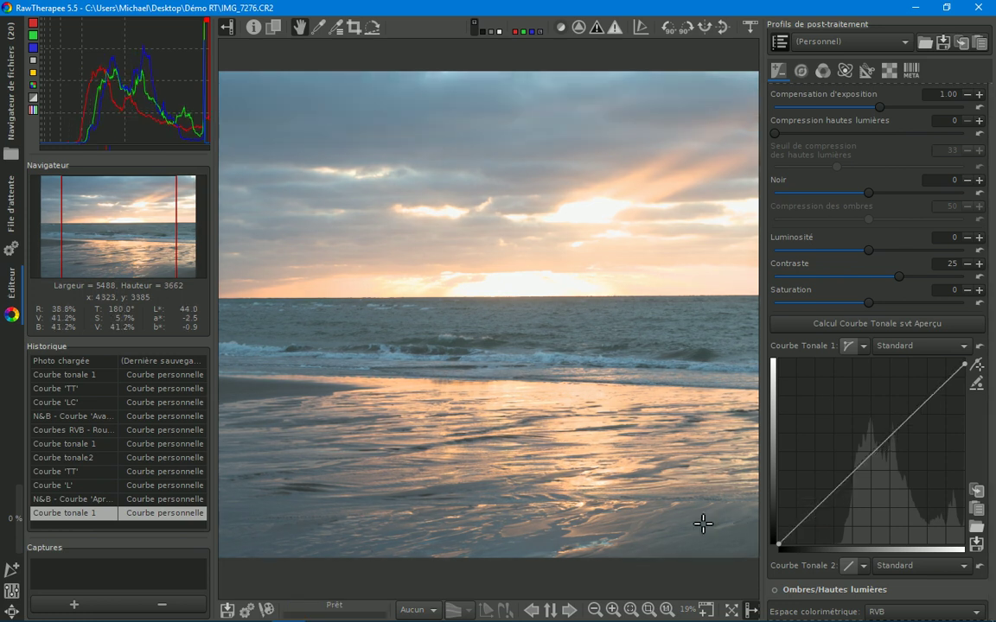
Step: Try darkening the midtones with a lowered point and a second point in the highlights, and remove the lowered point
{"action": "left_click_drag", "start_coordinate": [889, 442], "coordinate": [920, 508]}
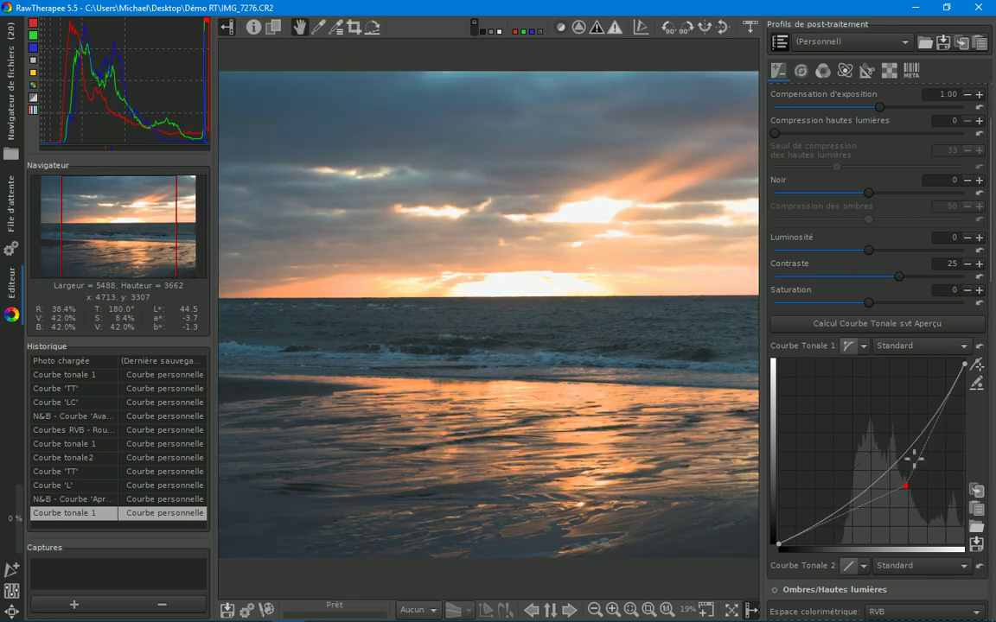
{"action": "left_click_drag", "start_coordinate": [913, 396], "coordinate": [928, 401]}
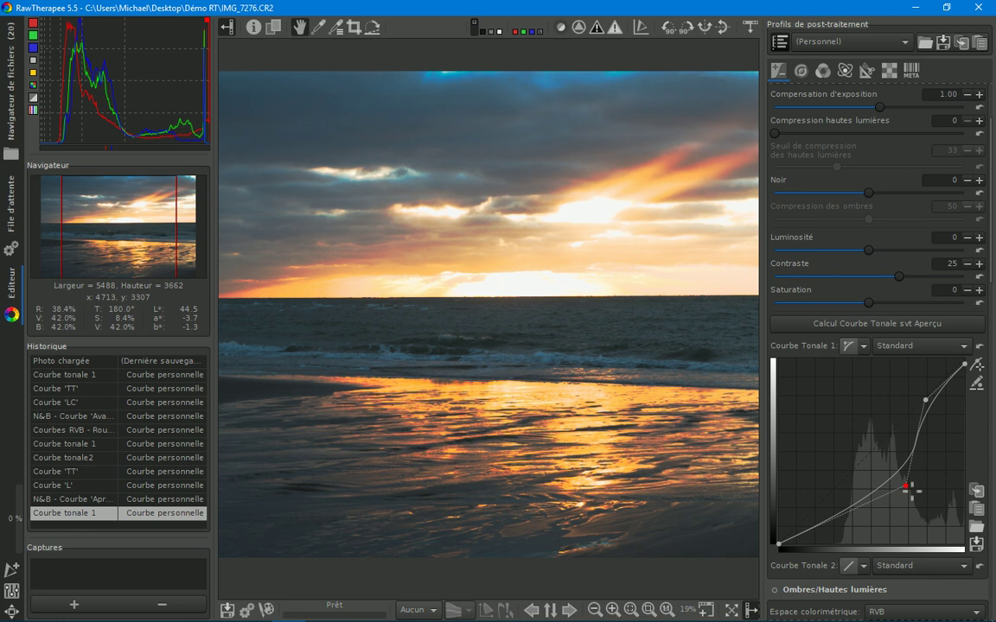
{"action": "left_click_drag", "start_coordinate": [909, 485], "coordinate": [597, 416]}
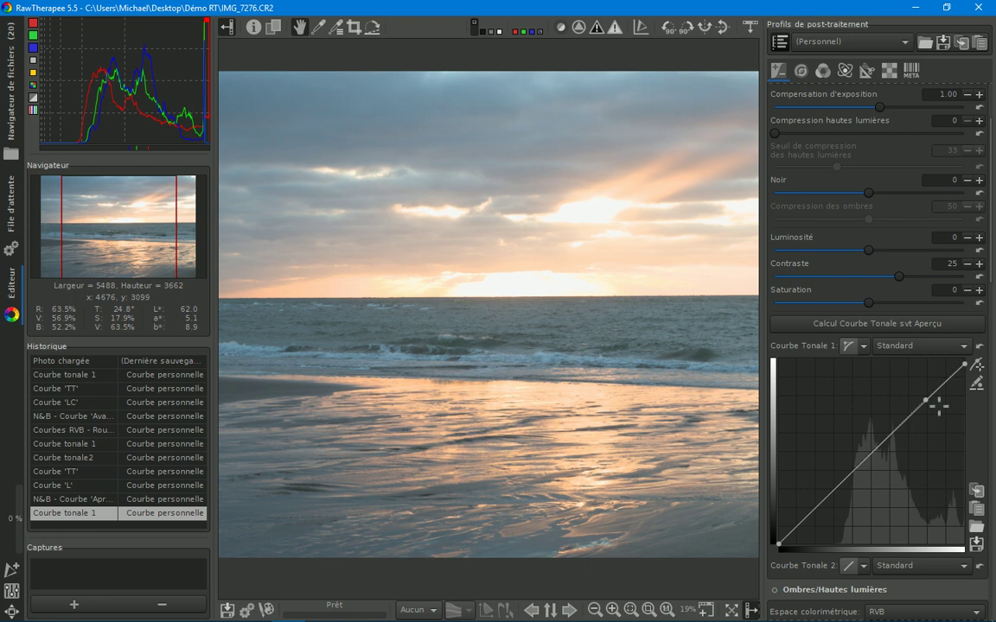
Step: Try snapping a curve point to the straight line between the end points and sliding it along the diagonal
{"action": "mouse_move", "coordinate": [928, 403]}
{"action": "left_mouse_down"}
{"action": "mouse_move", "coordinate": [931, 374]}
{"action": "mouse_move", "coordinate": [936, 398]}
{"action": "mouse_move", "coordinate": [940, 390]}
{"action": "left_mouse_up"}
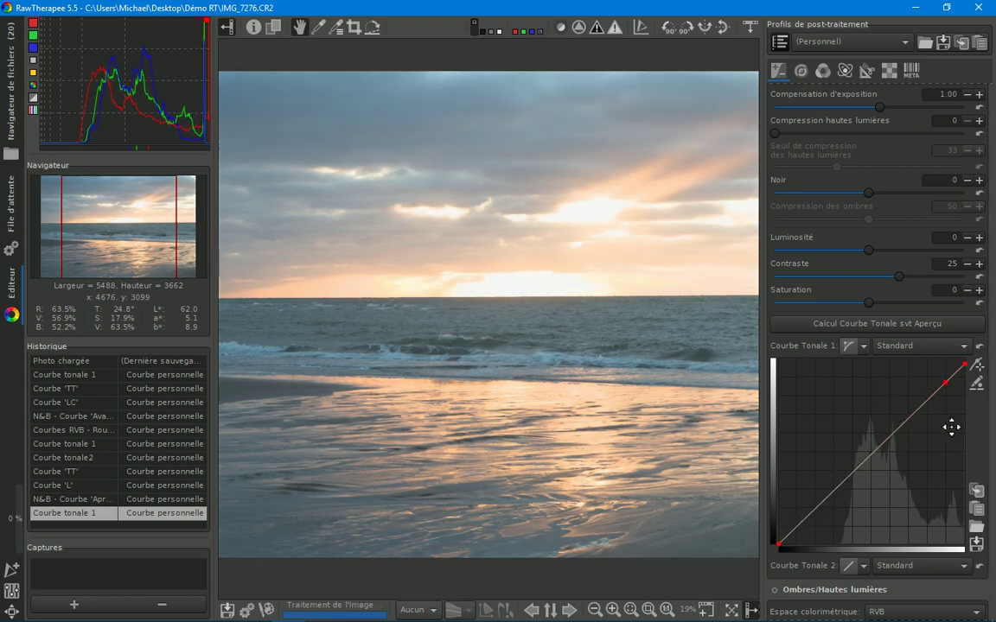
{"action": "left_click", "coordinate": [906, 419]}
{"action": "left_click_drag", "start_coordinate": [906, 404], "coordinate": [985, 426]}
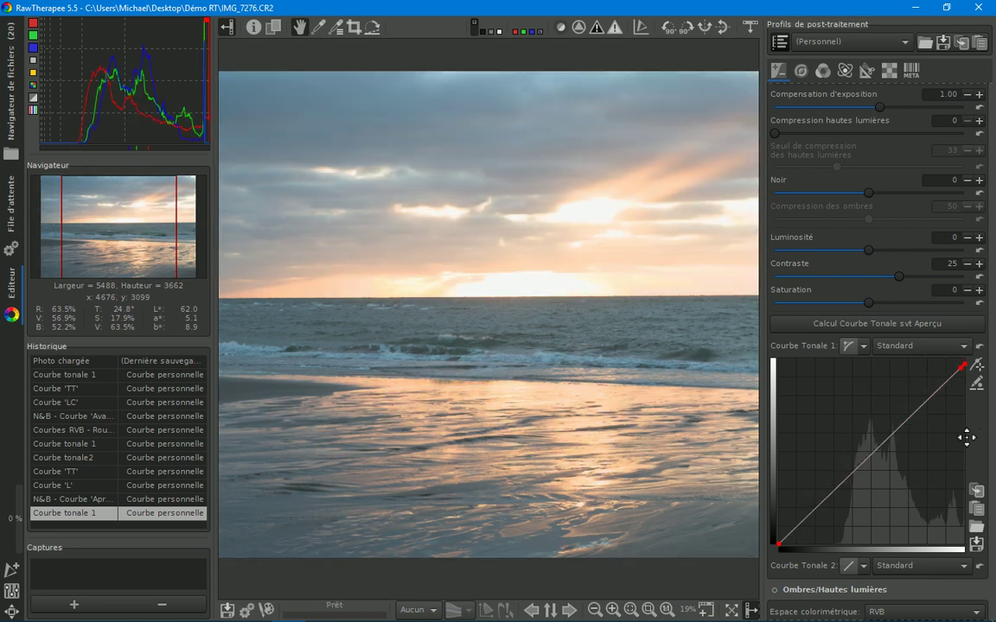
Step: Try raising a point on Courbe Tonale 1 and snapping it level with the white end point, and remove that point
{"action": "left_click_drag", "start_coordinate": [936, 391], "coordinate": [854, 389]}
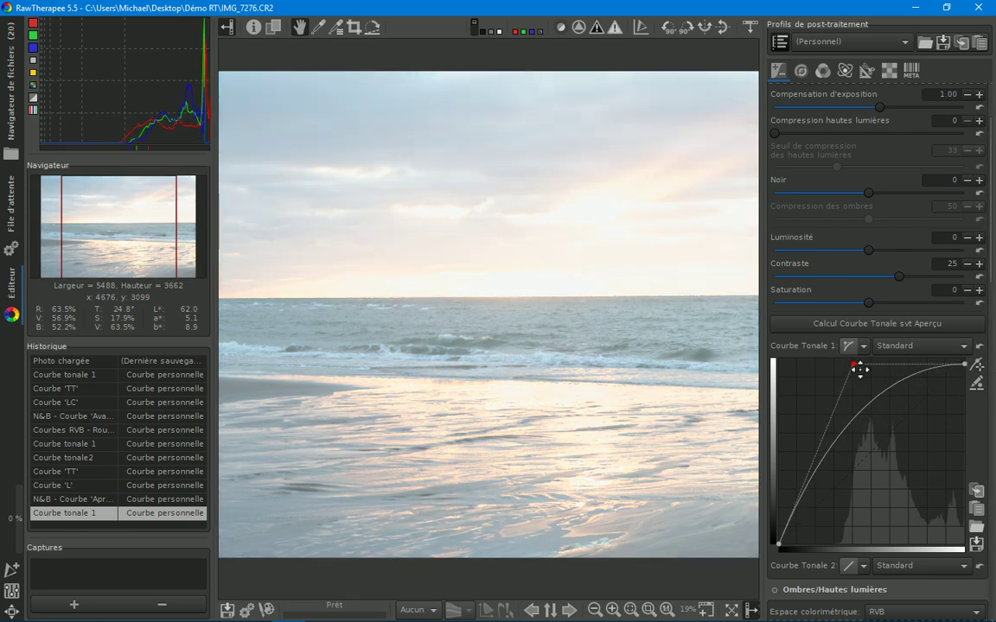
{"action": "left_click_drag", "start_coordinate": [859, 370], "coordinate": [865, 400]}
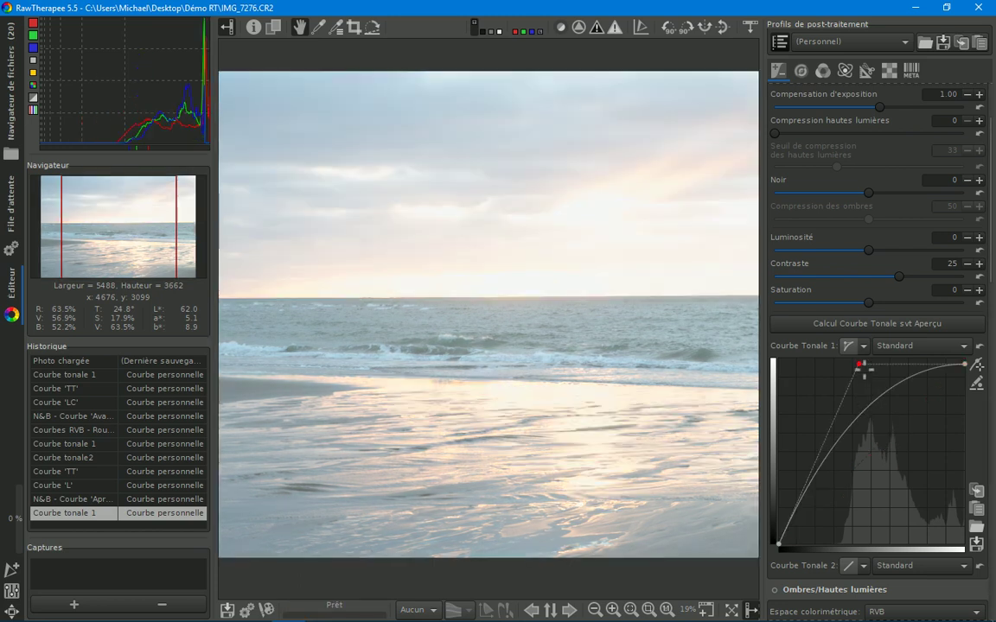
{"action": "mouse_move", "coordinate": [865, 369]}
{"action": "left_mouse_down"}
{"action": "mouse_move", "coordinate": [867, 396]}
{"action": "mouse_move", "coordinate": [856, 367]}
{"action": "left_mouse_up"}
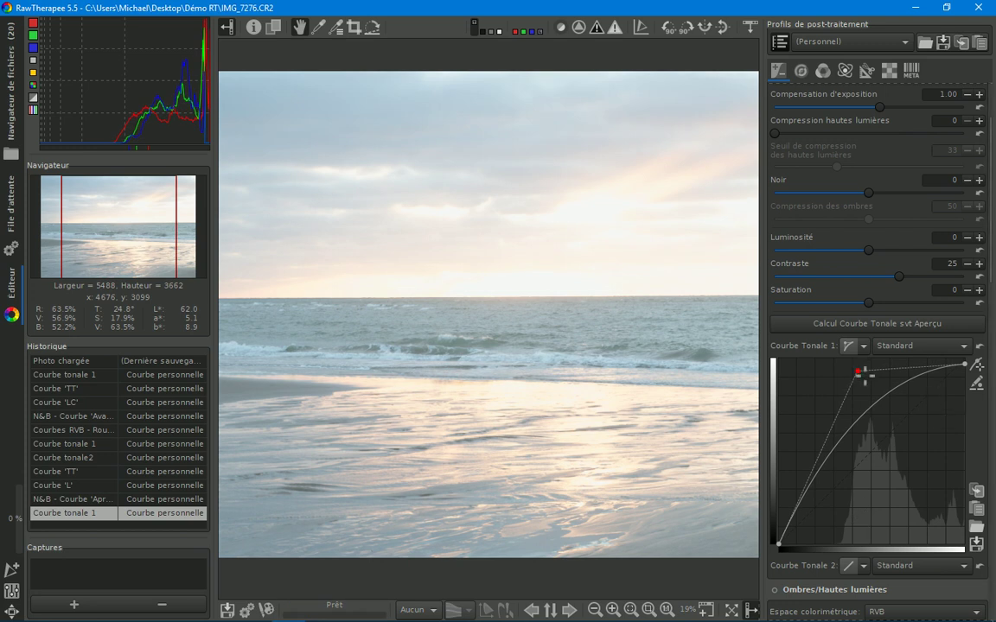
{"action": "left_click_drag", "start_coordinate": [864, 374], "coordinate": [752, 385]}
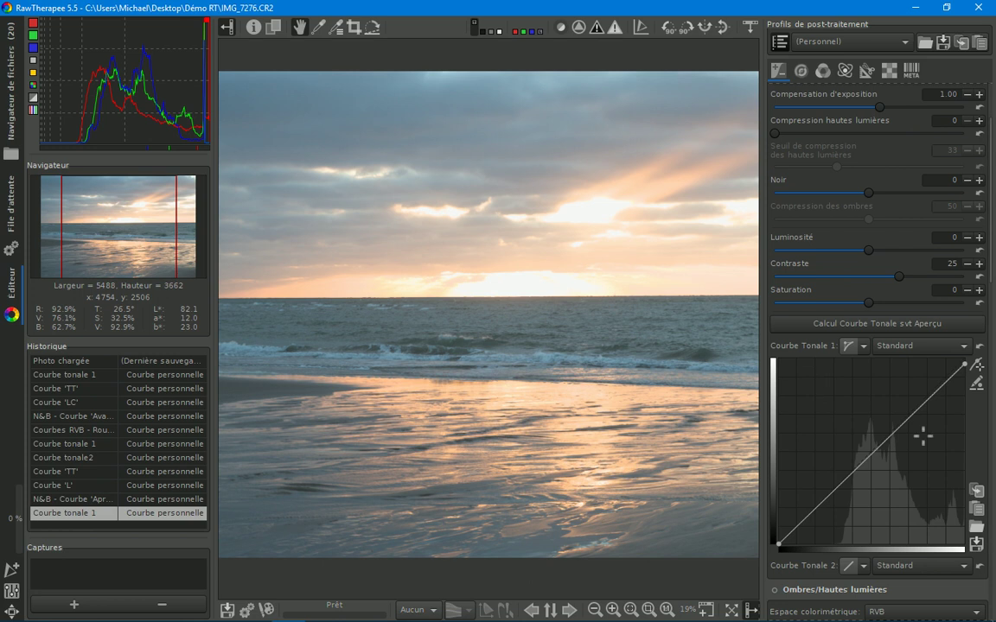
Step: Restore the white end point of Courbe Tonale 1 to maximum output and raise the black end point to lighten the shadows
{"action": "left_click_drag", "start_coordinate": [964, 366], "coordinate": [966, 359]}
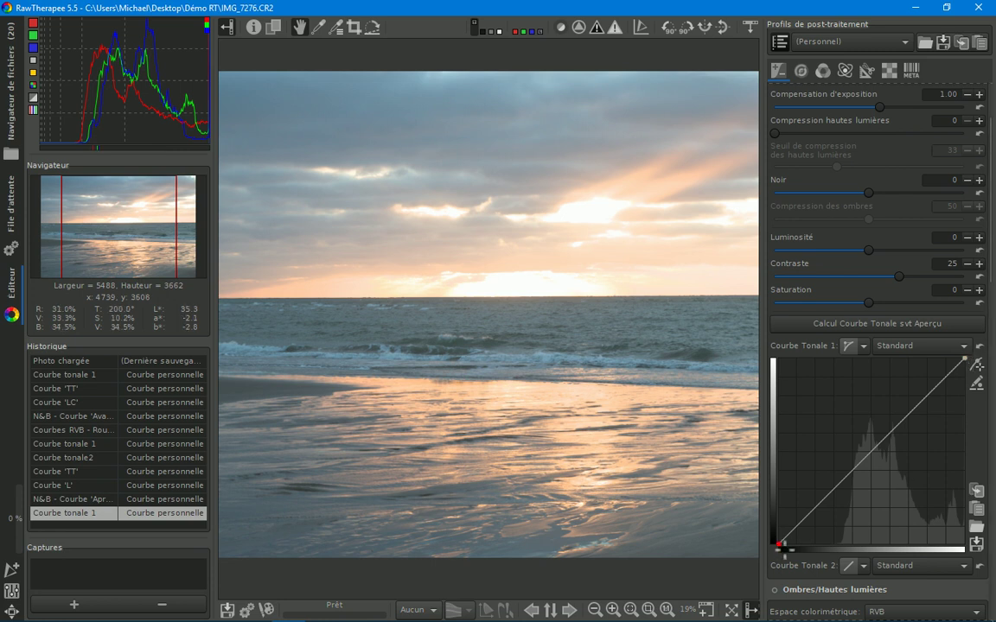
{"action": "left_click_drag", "start_coordinate": [779, 543], "coordinate": [784, 510]}
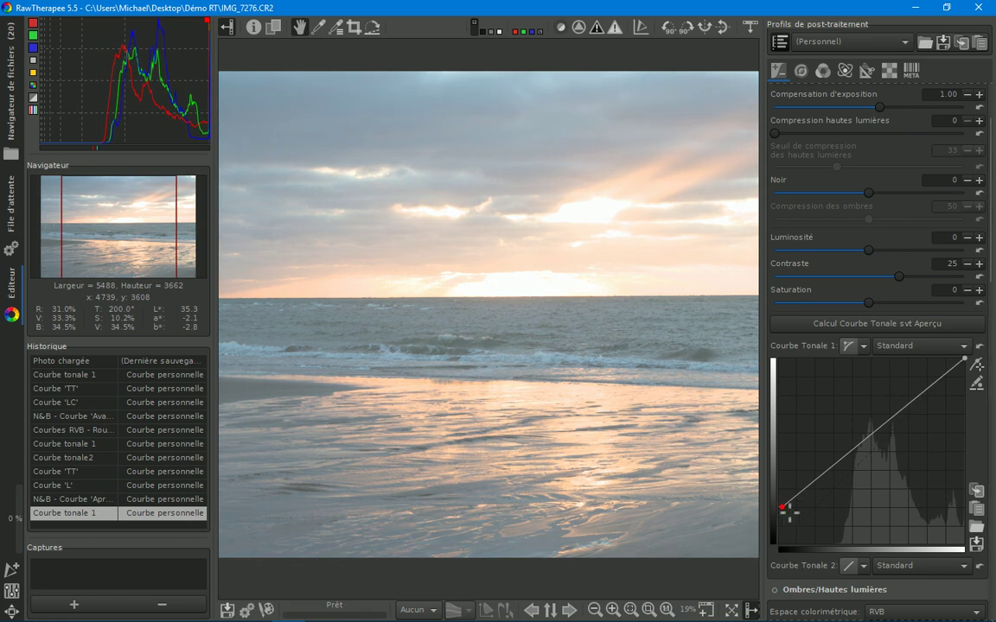
{"action": "left_click_drag", "start_coordinate": [782, 510], "coordinate": [784, 508]}
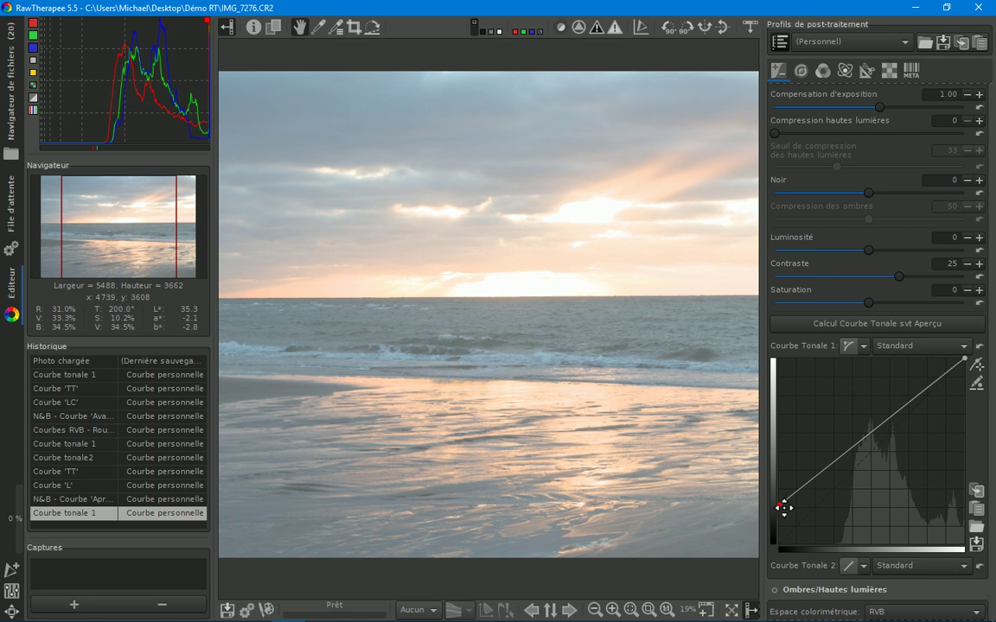
Step: Hide the histogram and history panel, try a higher black input point on Courbe Tonale 1, and return the black point to the origin
{"action": "key", "text": "l"}
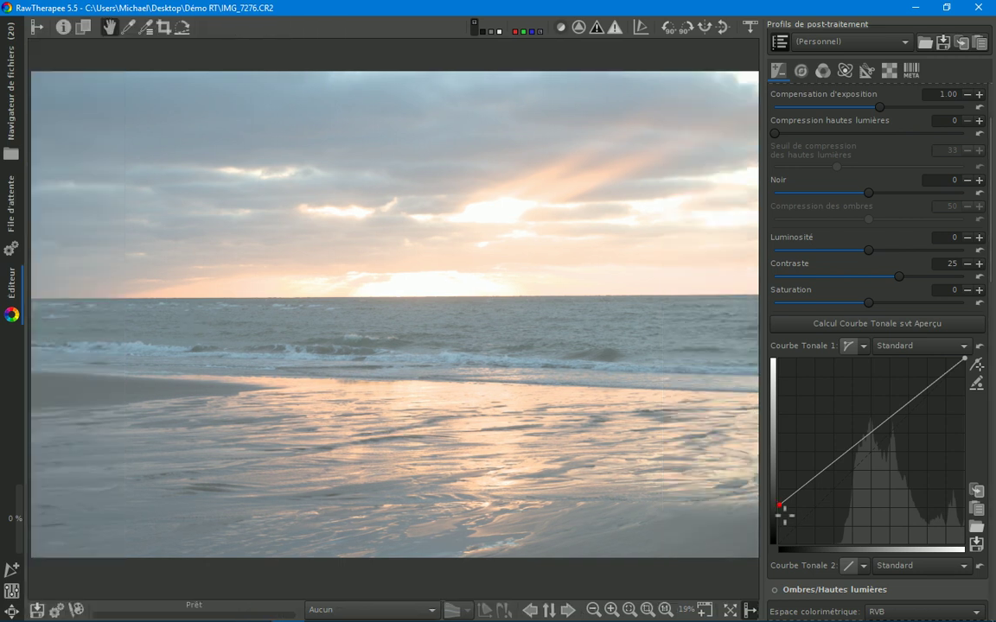
{"action": "left_click_drag", "start_coordinate": [786, 510], "coordinate": [780, 508]}
{"action": "left_click_drag", "start_coordinate": [783, 513], "coordinate": [818, 557]}
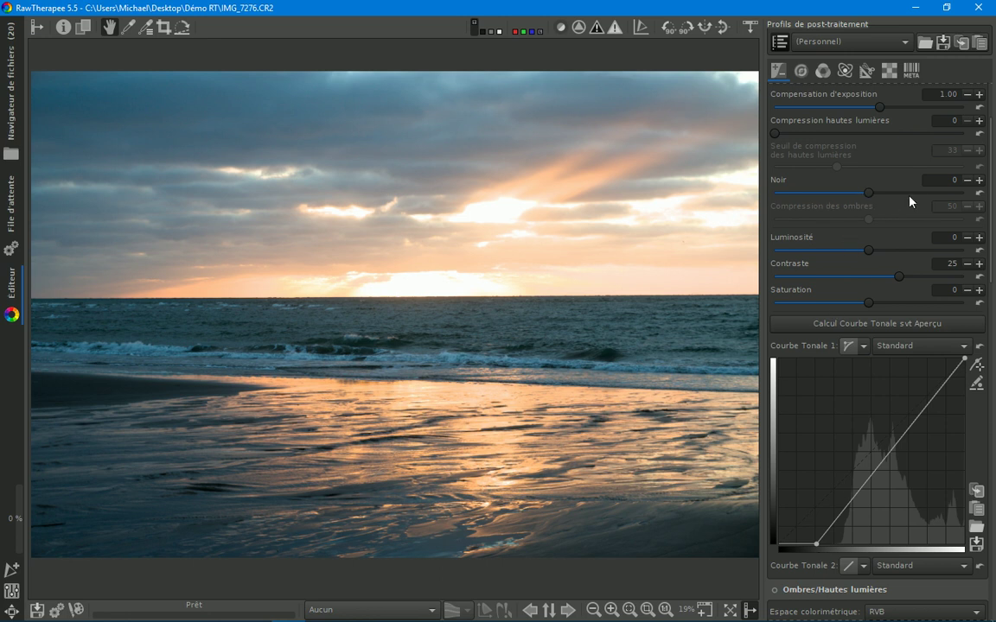
{"action": "left_click_drag", "start_coordinate": [816, 543], "coordinate": [764, 544]}
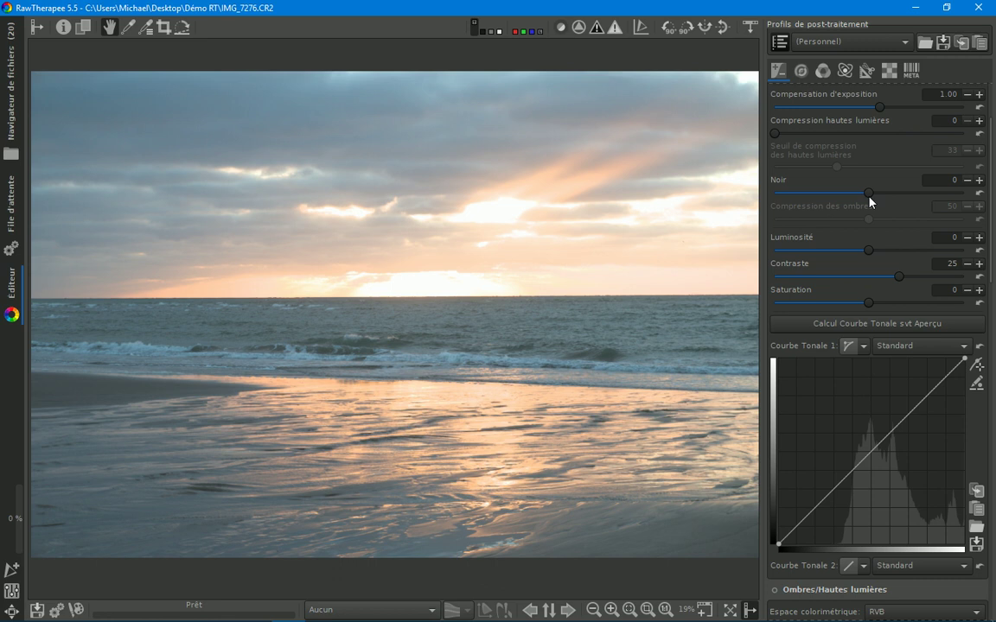
Step: Try Noir values of 12464, 17140 and -4747 on the image, and reset Noir to 0
{"action": "left_click_drag", "start_coordinate": [869, 192], "coordinate": [925, 198]}
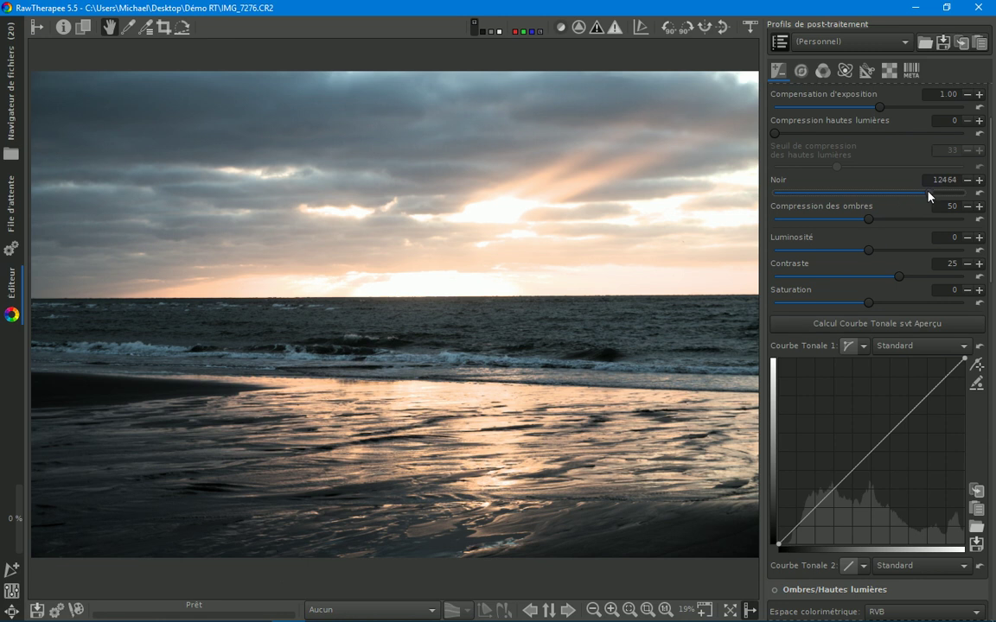
{"action": "left_click_drag", "start_coordinate": [929, 197], "coordinate": [936, 194]}
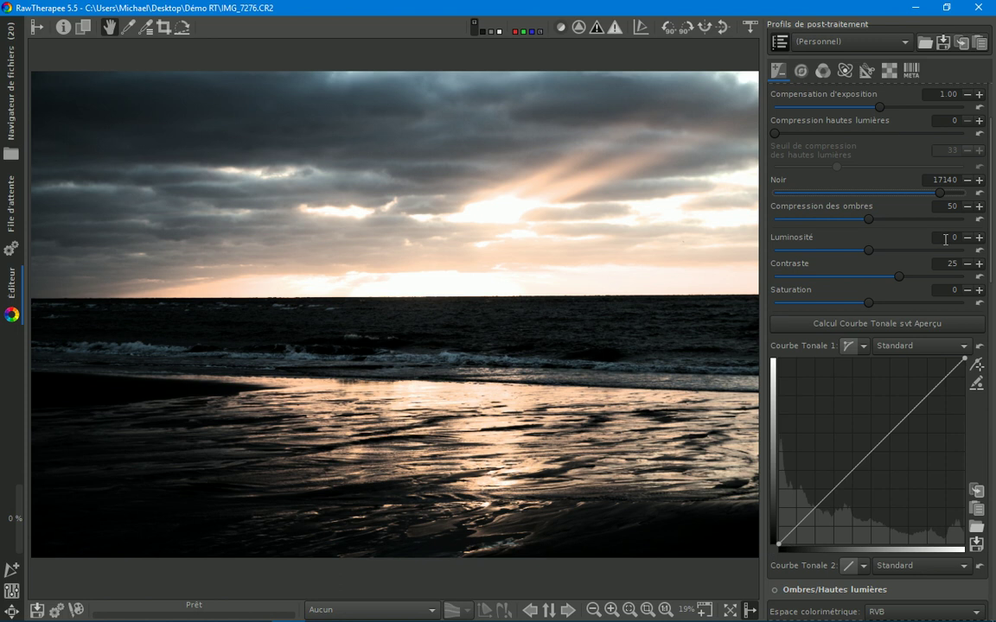
{"action": "left_click_drag", "start_coordinate": [937, 192], "coordinate": [819, 198]}
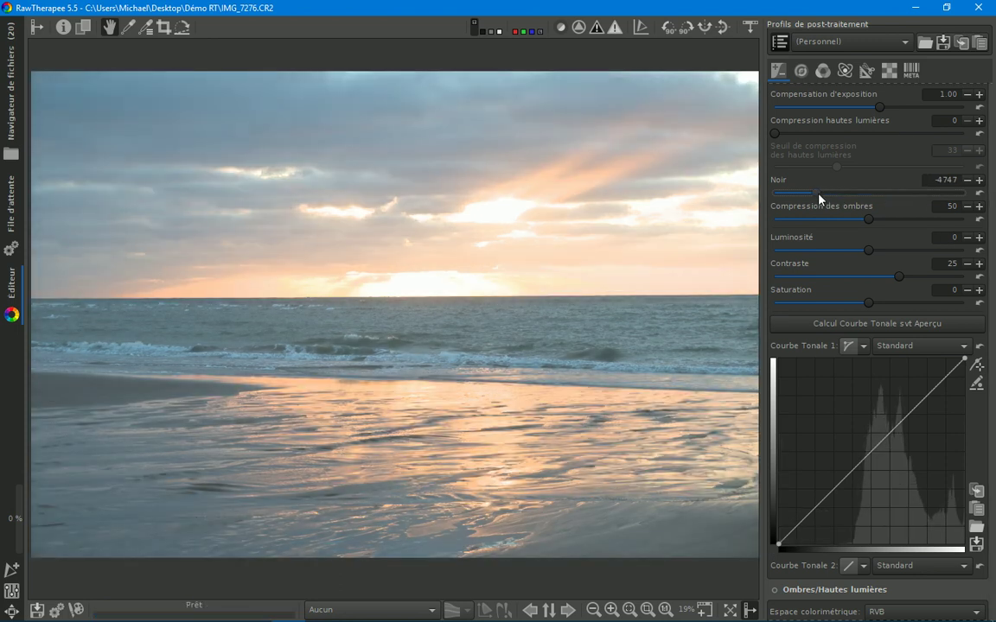
{"action": "left_click_drag", "start_coordinate": [788, 545], "coordinate": [744, 568]}
{"action": "left_click", "coordinate": [979, 193]}
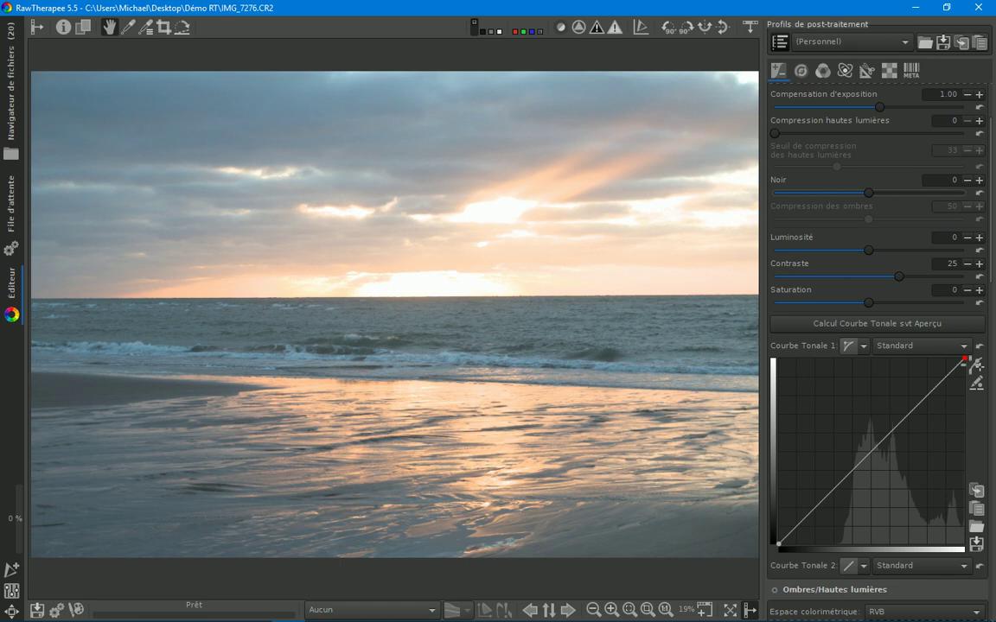
Step: Try a lower white input point and a reduced white output on Courbe Tonale 1, and return the white end point to its original corner
{"action": "left_click_drag", "start_coordinate": [965, 357], "coordinate": [929, 344]}
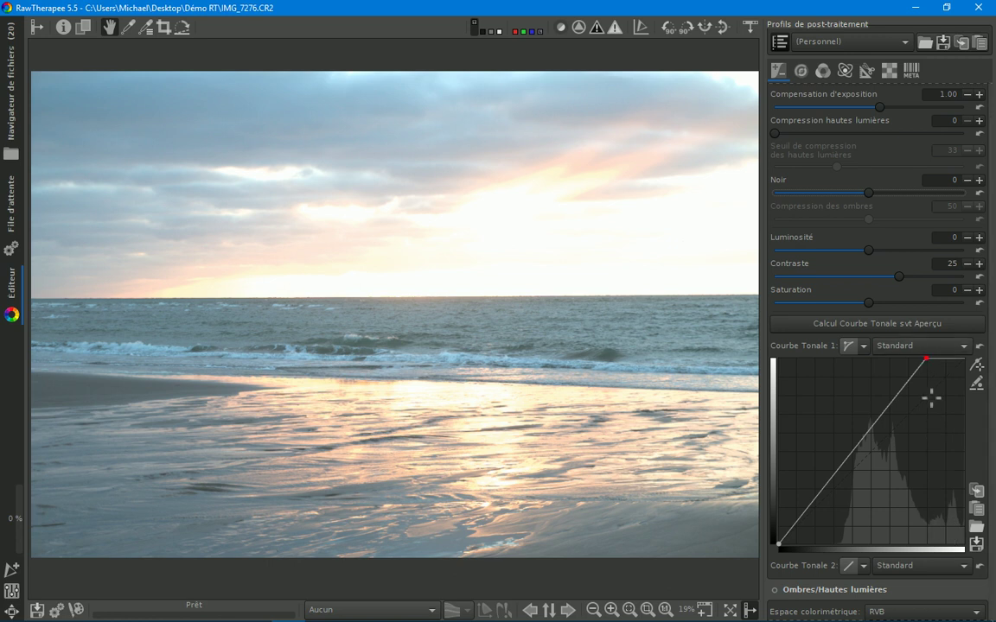
{"action": "left_click_drag", "start_coordinate": [926, 358], "coordinate": [977, 389]}
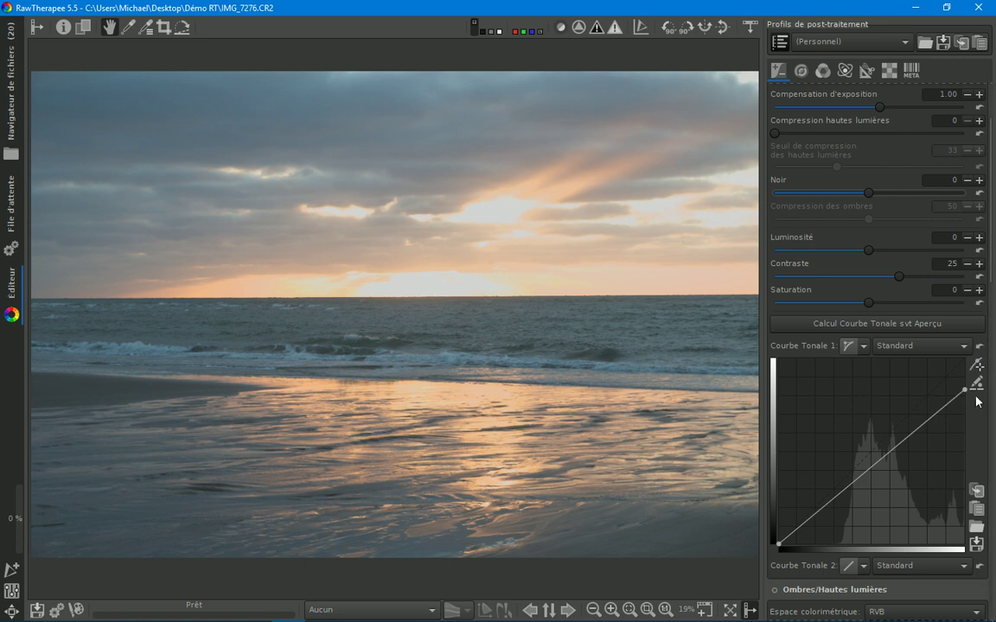
{"action": "left_click_drag", "start_coordinate": [965, 389], "coordinate": [970, 354]}
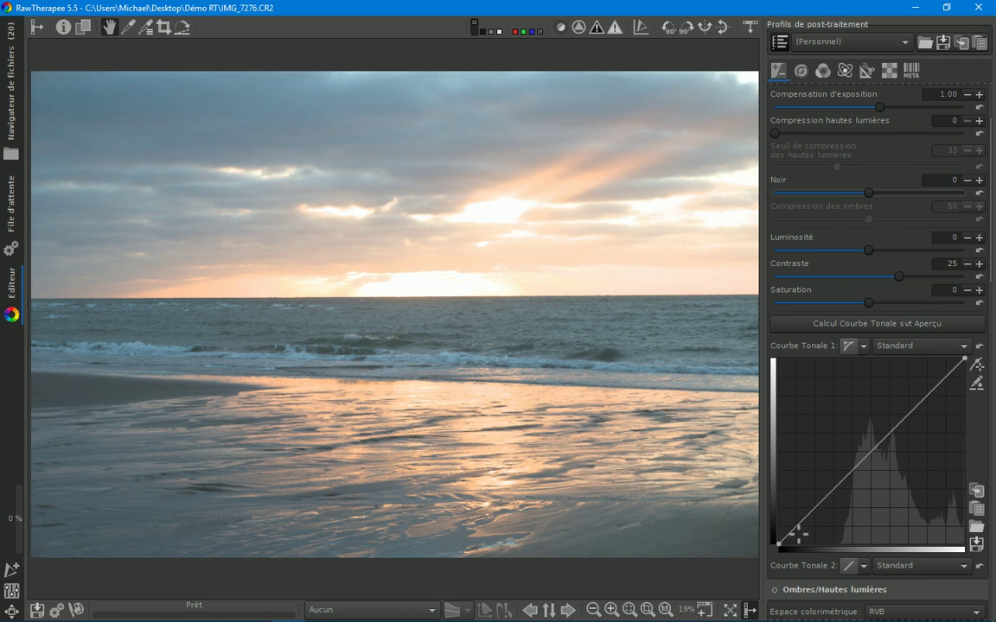
Step: Try a Cage de contrôle S-curve on Courbe Tonale 1 with a lowered shadow point and a raised highlight point, and reset the curve to linear
{"action": "left_click_drag", "start_coordinate": [802, 532], "coordinate": [793, 540]}
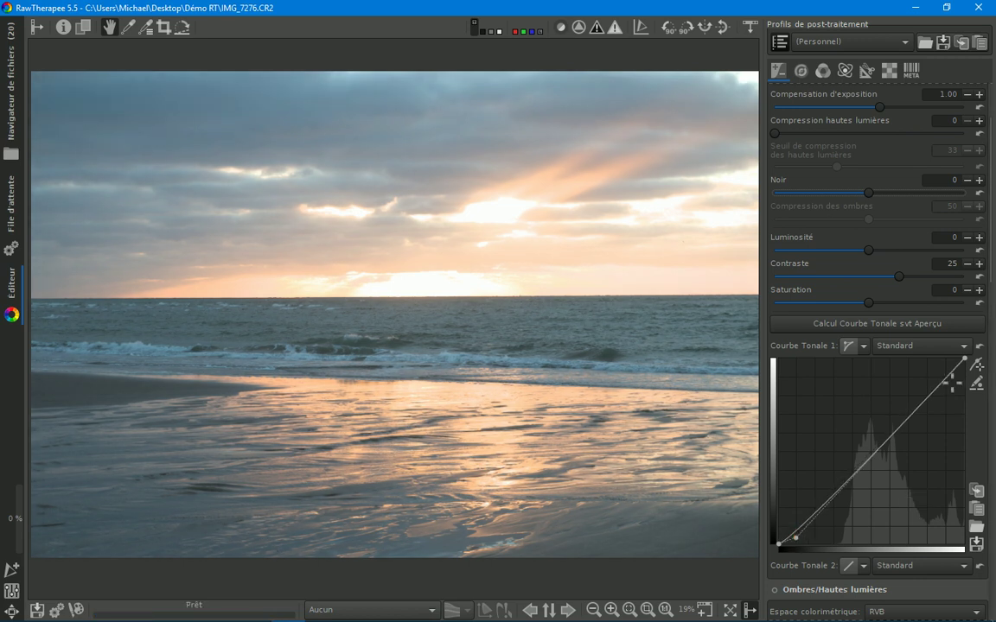
{"action": "left_click_drag", "start_coordinate": [950, 382], "coordinate": [946, 363]}
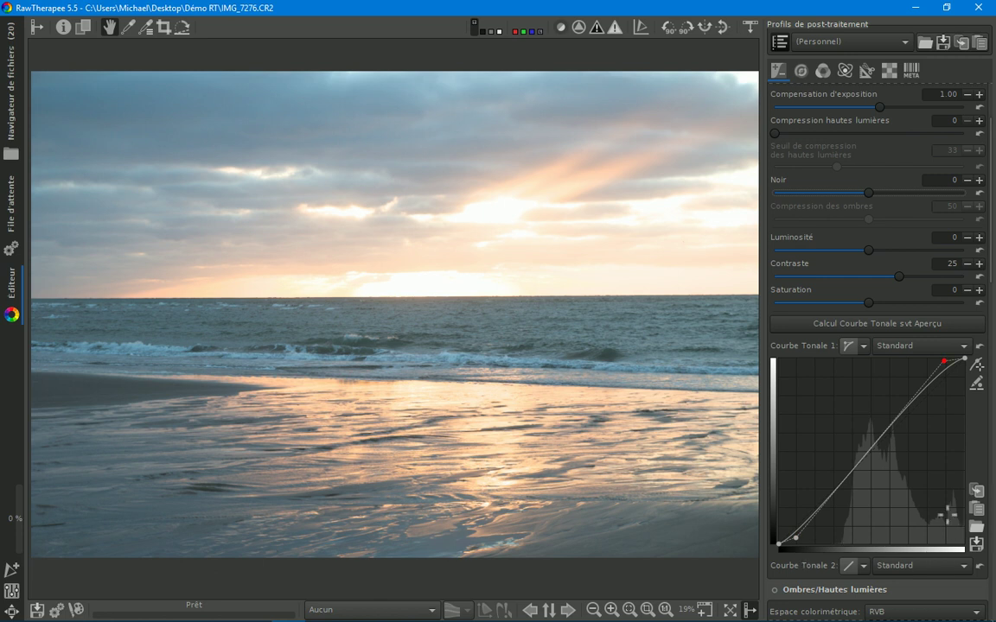
{"action": "left_click", "coordinate": [980, 347]}
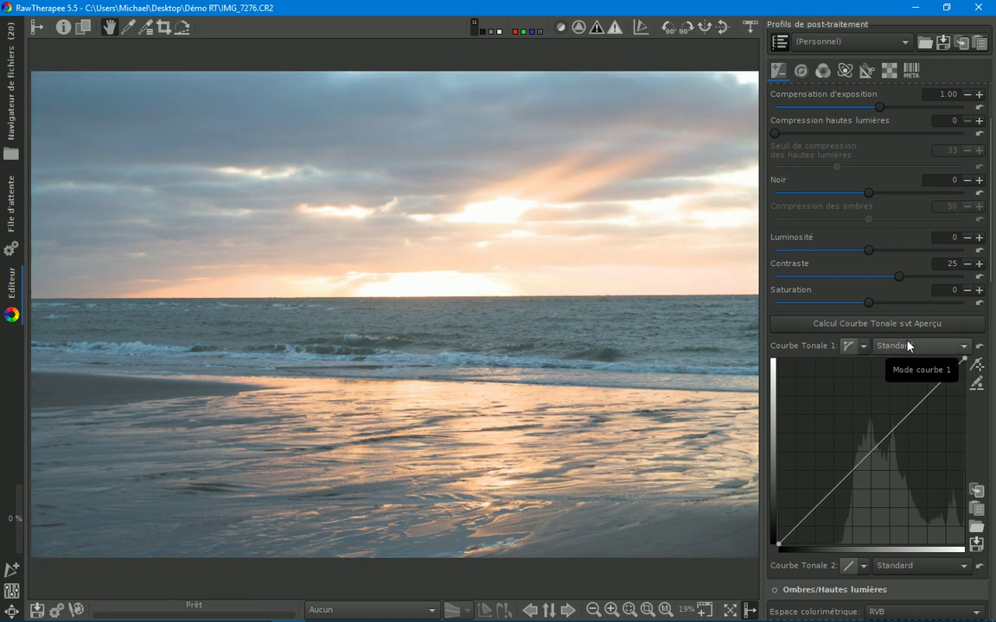
Step: Try Contraste values of 53, 73 and 10 on the image
{"action": "left_click_drag", "start_coordinate": [900, 278], "coordinate": [927, 277]}
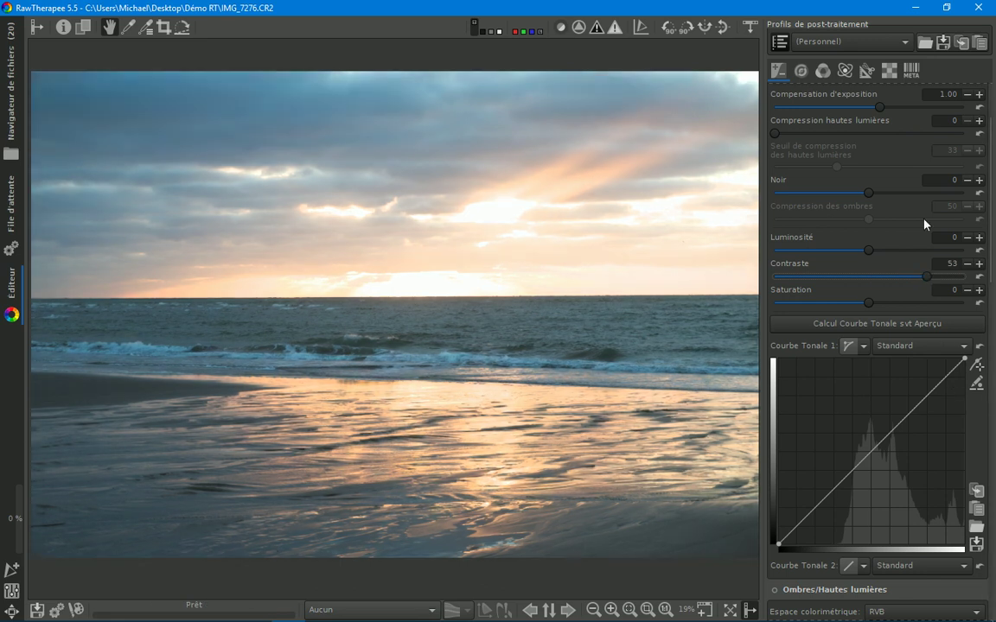
{"action": "left_click_drag", "start_coordinate": [942, 279], "coordinate": [942, 279]}
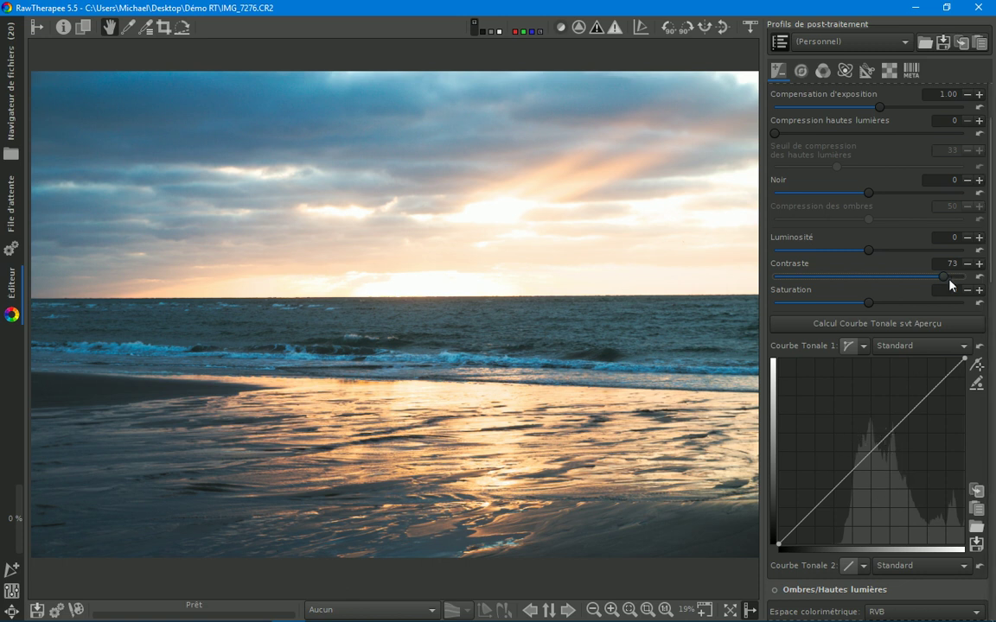
{"action": "left_click_drag", "start_coordinate": [944, 278], "coordinate": [882, 278]}
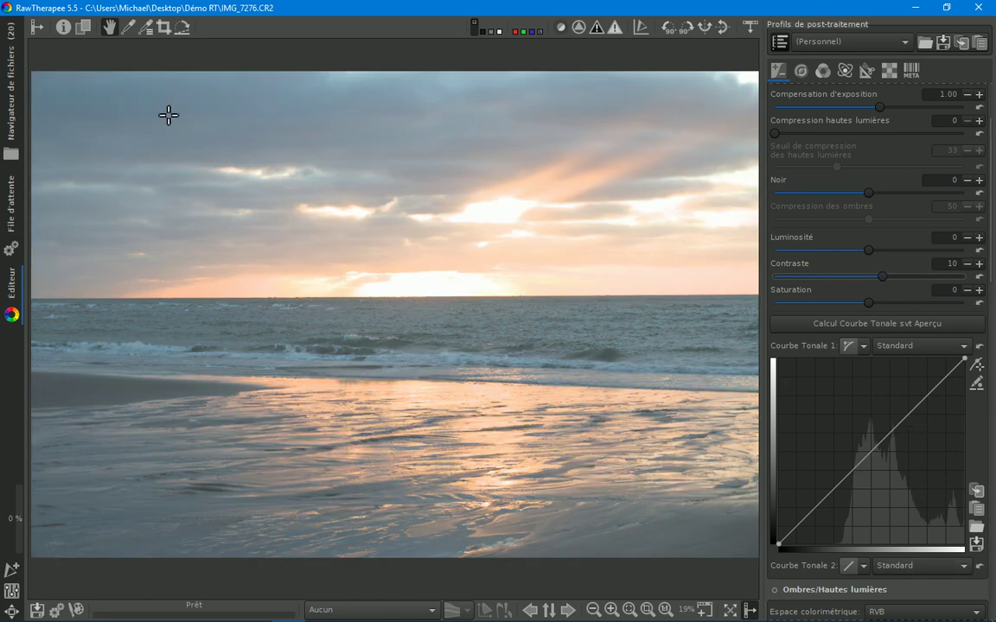
Step: Show the histogram and history panel, raise Contraste to 66, and hide the panel again
{"action": "key", "text": "l"}
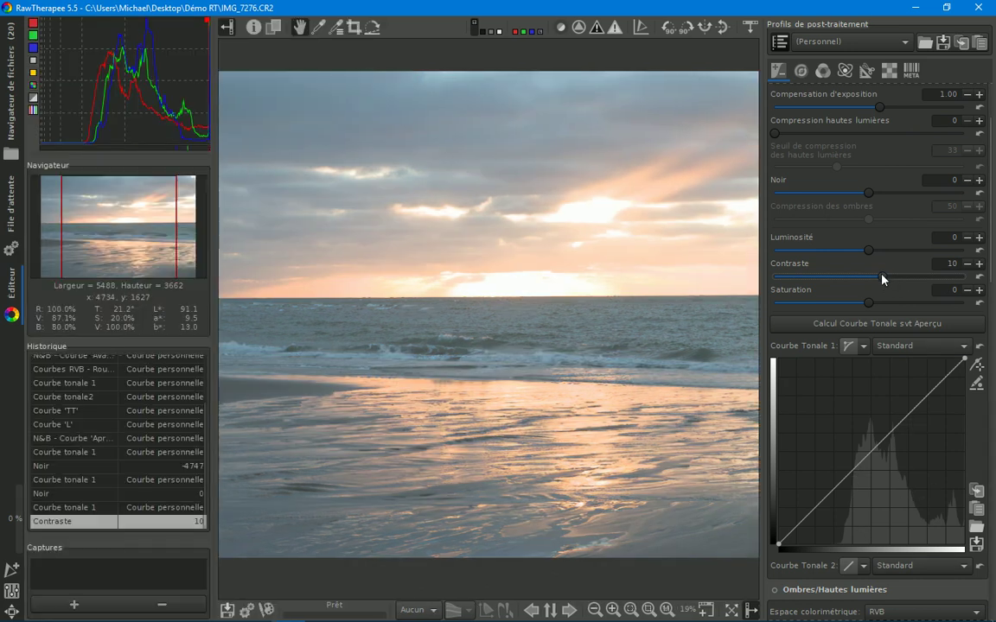
{"action": "left_click_drag", "start_coordinate": [882, 278], "coordinate": [937, 278]}
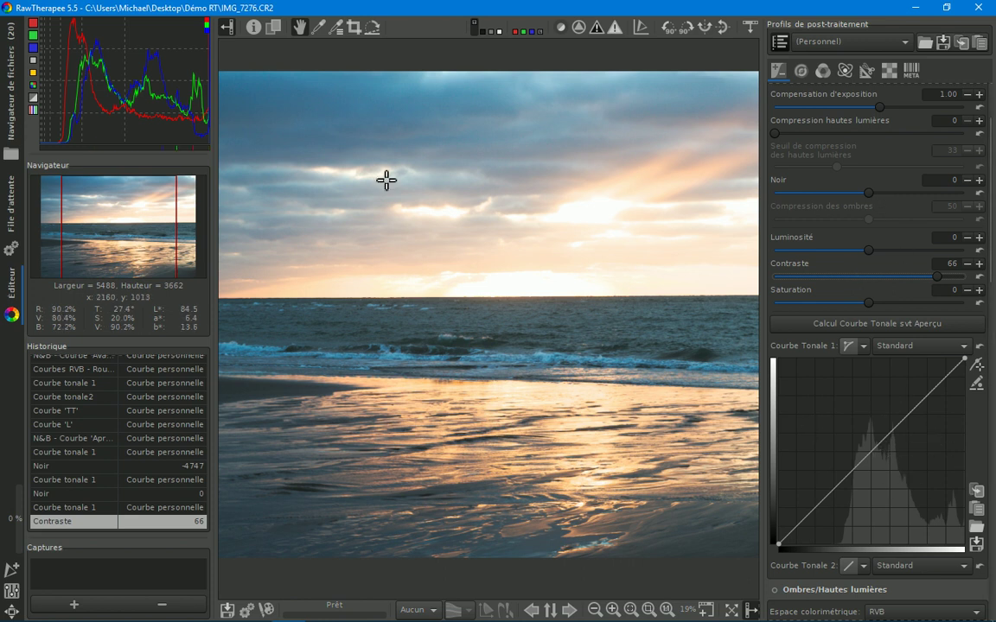
{"action": "key", "text": "l"}
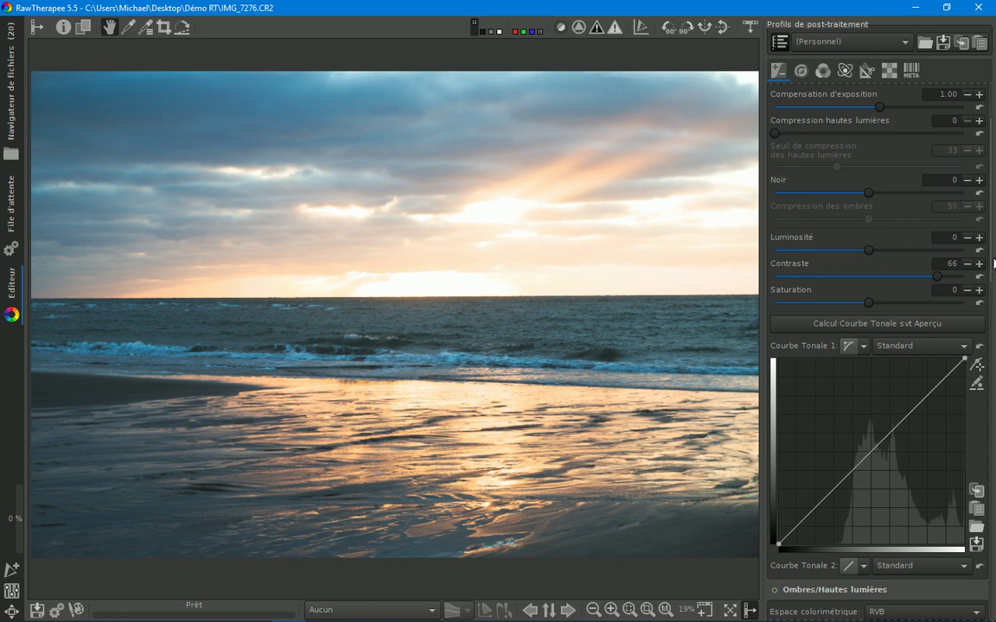
Step: Try the Linéaire type for Courbe Tonale 1 and change the curve type to Personnalisé
{"action": "scroll", "coordinate": [940, 345], "scroll_direction": "down", "scroll_amount": 2}
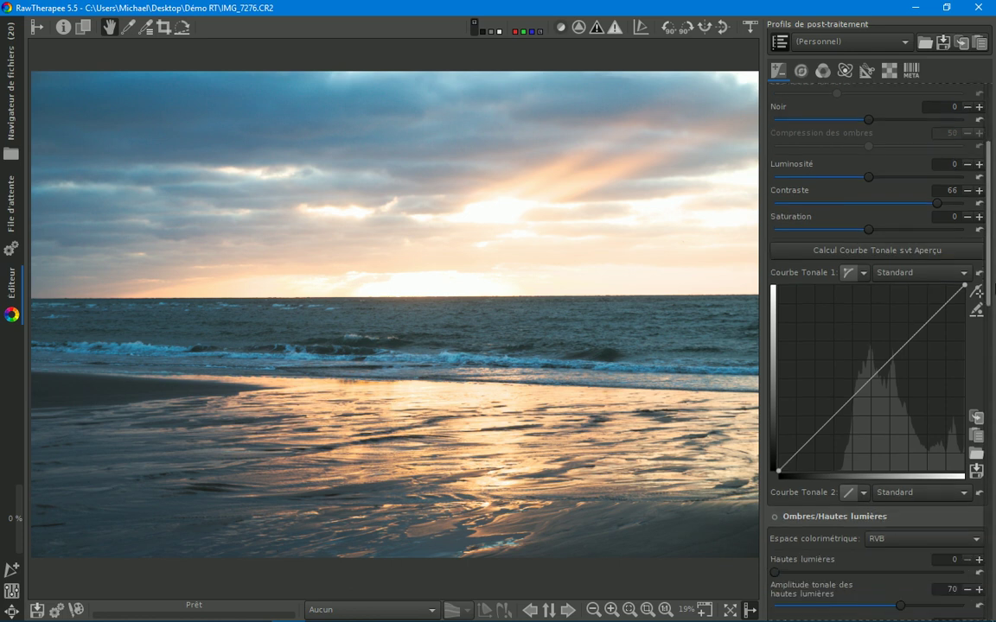
{"action": "left_click", "coordinate": [864, 275]}
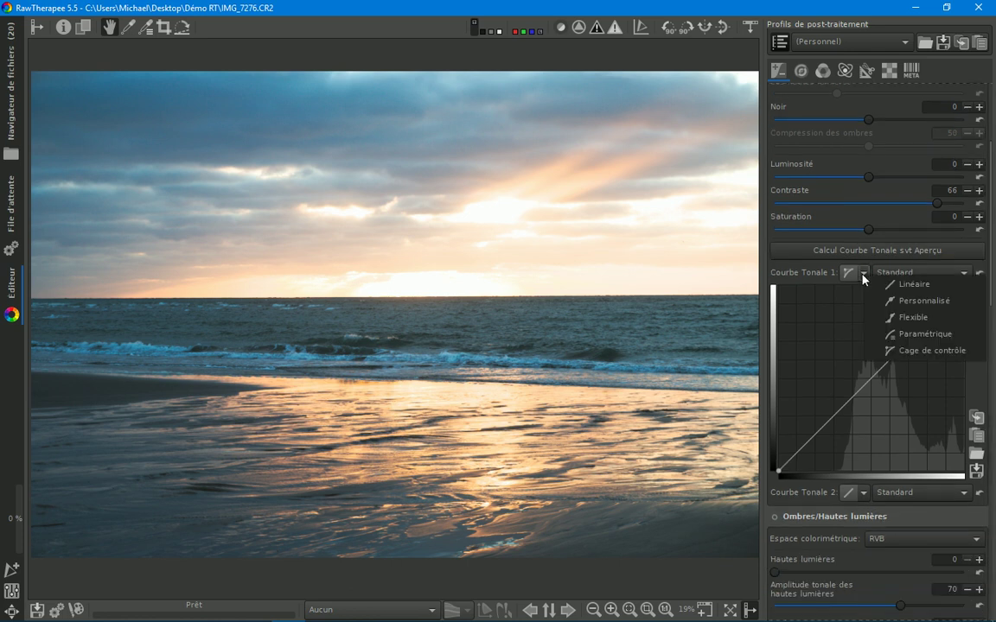
{"action": "left_click", "coordinate": [911, 284]}
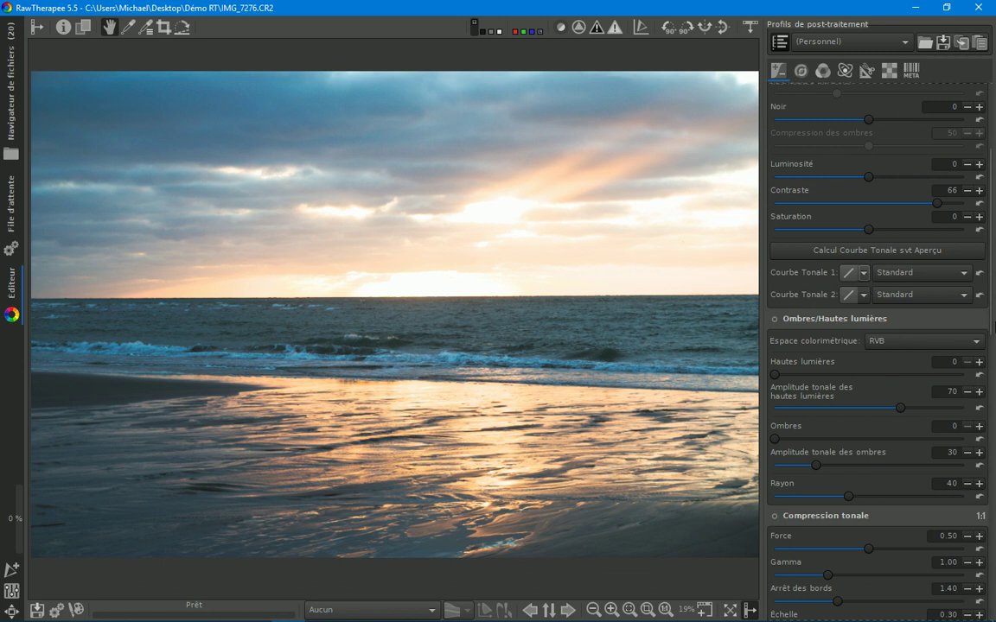
{"action": "left_click", "coordinate": [864, 274]}
{"action": "left_click", "coordinate": [942, 298]}
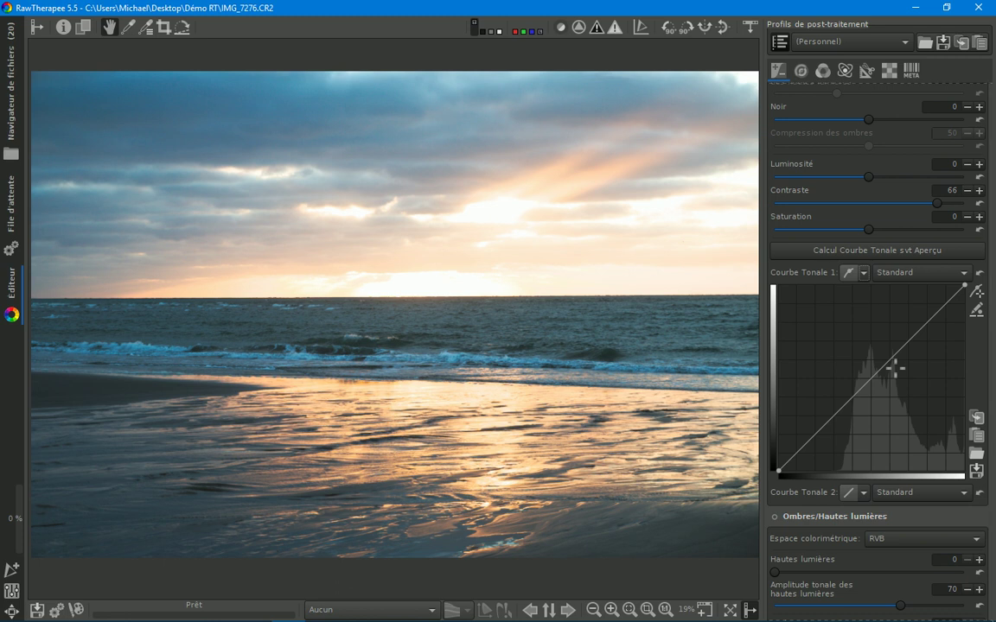
Step: Shape a contrast S-curve on the Personnalisé Courbe Tonale 1 with a raised highlight point and a lowered shadow point
{"action": "left_click", "coordinate": [951, 306]}
{"action": "left_click_drag", "start_coordinate": [951, 306], "coordinate": [938, 292]}
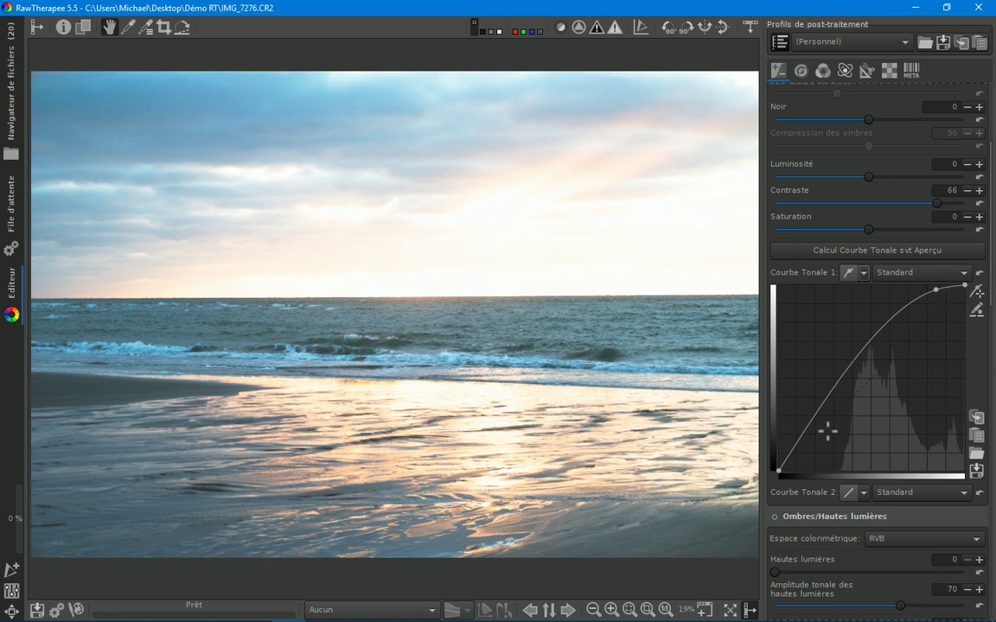
{"action": "left_click_drag", "start_coordinate": [804, 447], "coordinate": [805, 451]}
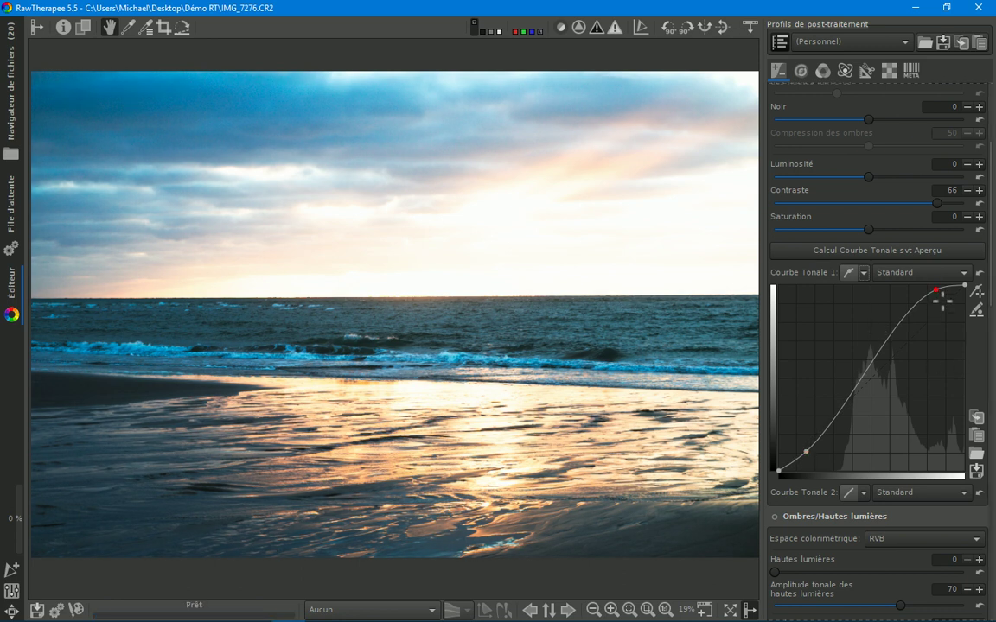
{"action": "left_click_drag", "start_coordinate": [934, 290], "coordinate": [934, 294]}
{"action": "left_click_drag", "start_coordinate": [807, 455], "coordinate": [804, 465]}
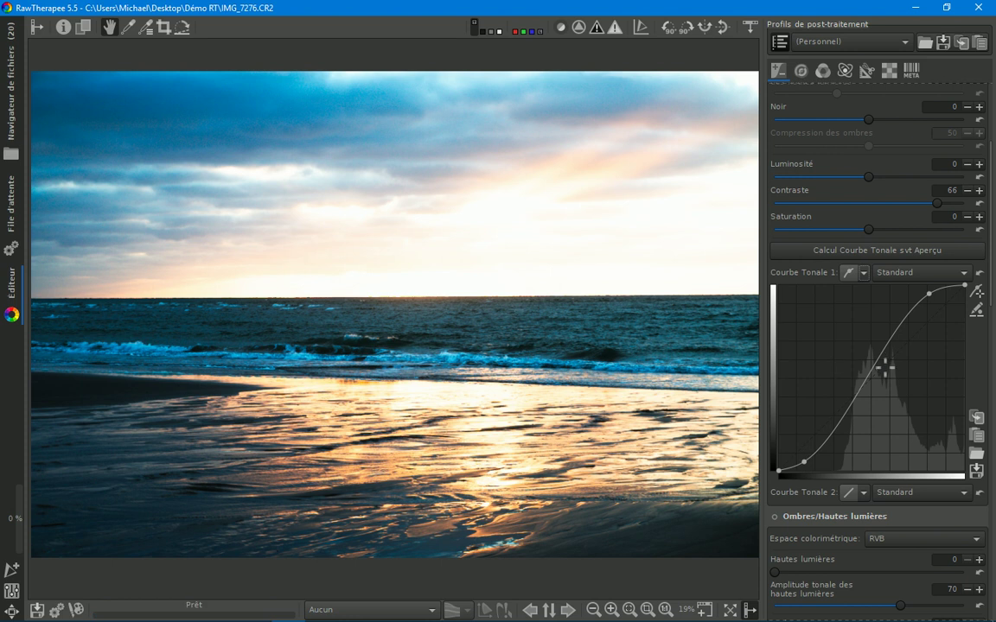
Step: Try raising a midtone point on the S-curve and shifting it toward the shadows, and reset Courbe Tonale 1 to linear
{"action": "left_click_drag", "start_coordinate": [884, 367], "coordinate": [879, 325]}
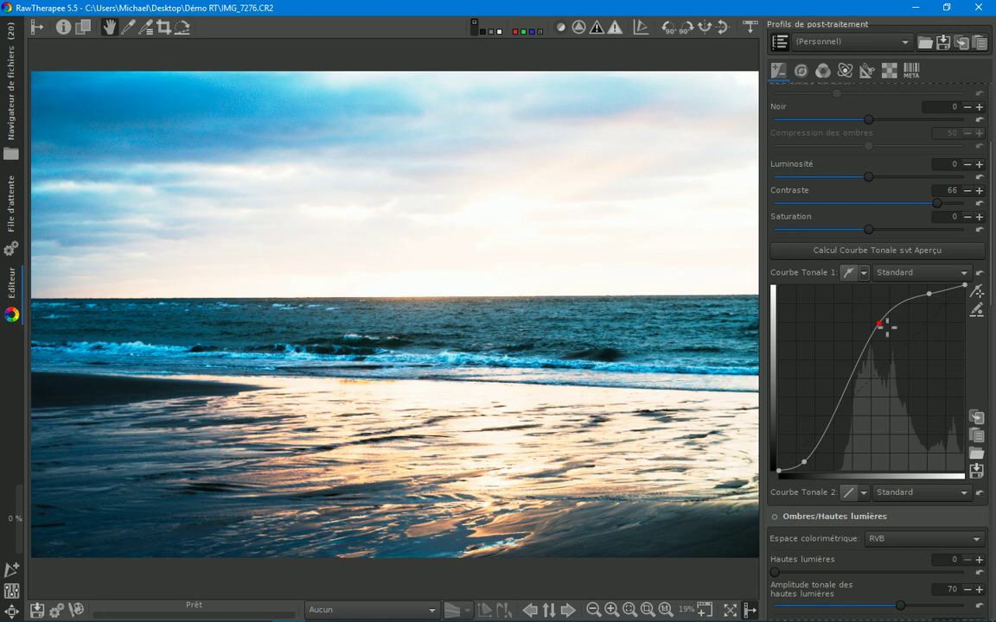
{"action": "left_click_drag", "start_coordinate": [881, 326], "coordinate": [866, 326]}
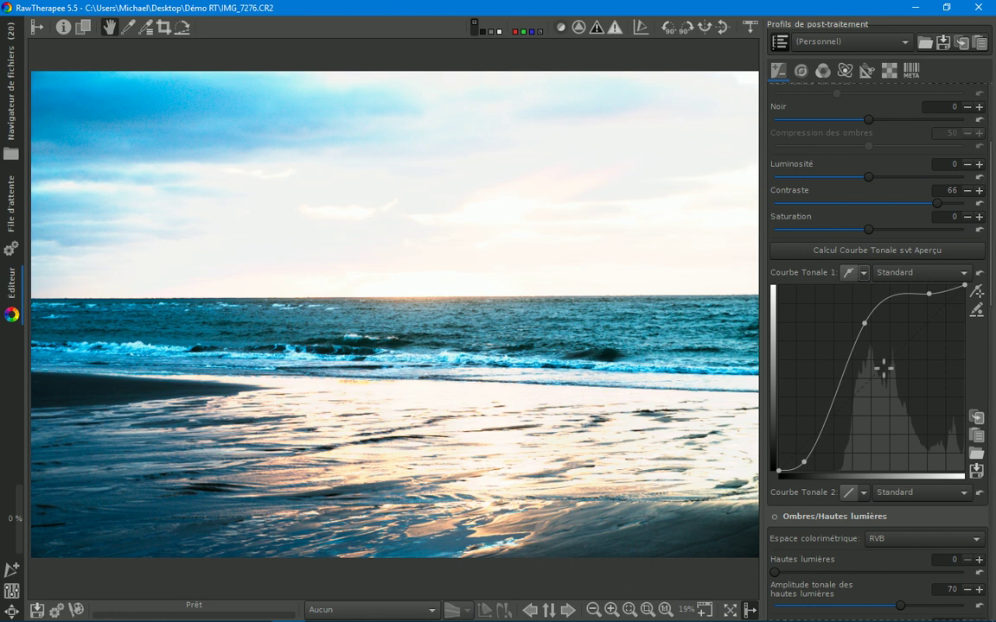
{"action": "left_click", "coordinate": [981, 275]}
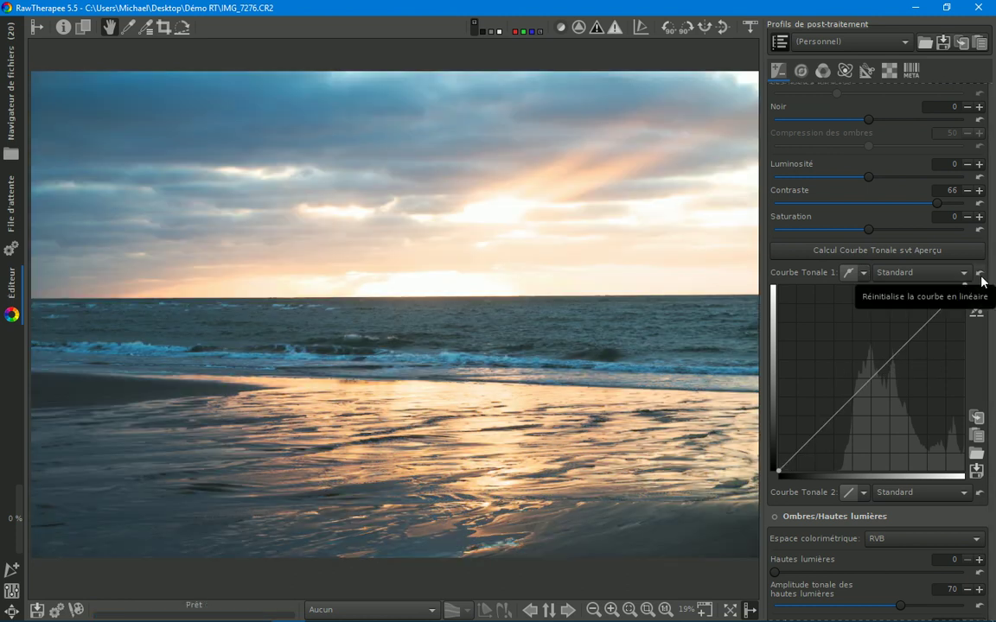
Step: Choose Personnalisé for Courbe Tonale 1, try a highlight point on the diagonal, and reset the curve to linear
{"action": "left_click", "coordinate": [863, 274]}
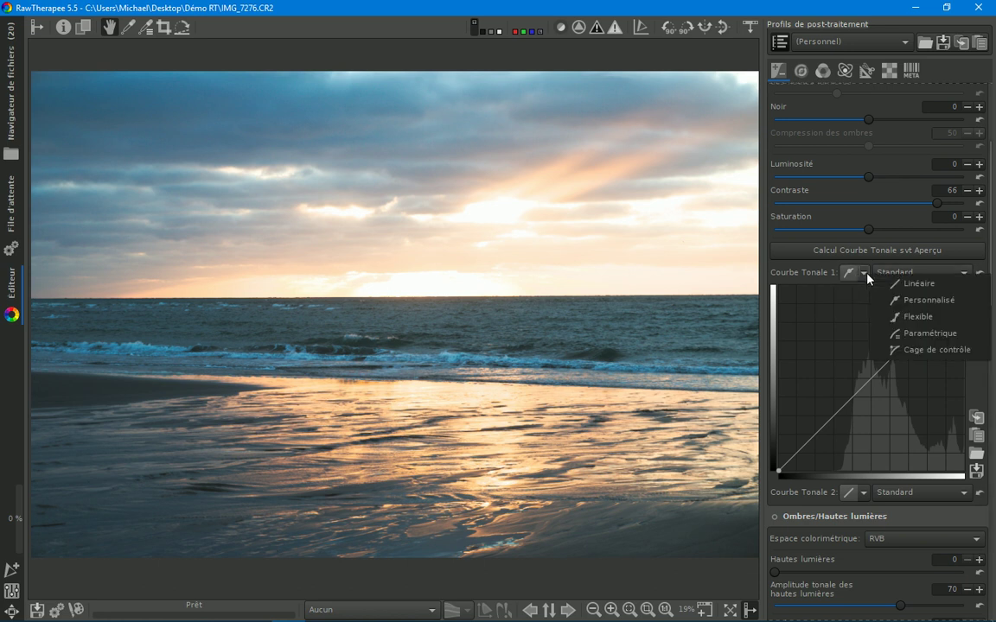
{"action": "left_click", "coordinate": [928, 300]}
{"action": "mouse_move", "coordinate": [936, 325]}
{"action": "left_mouse_down"}
{"action": "mouse_move", "coordinate": [922, 304]}
{"action": "mouse_move", "coordinate": [947, 334]}
{"action": "mouse_move", "coordinate": [933, 316]}
{"action": "left_mouse_up"}
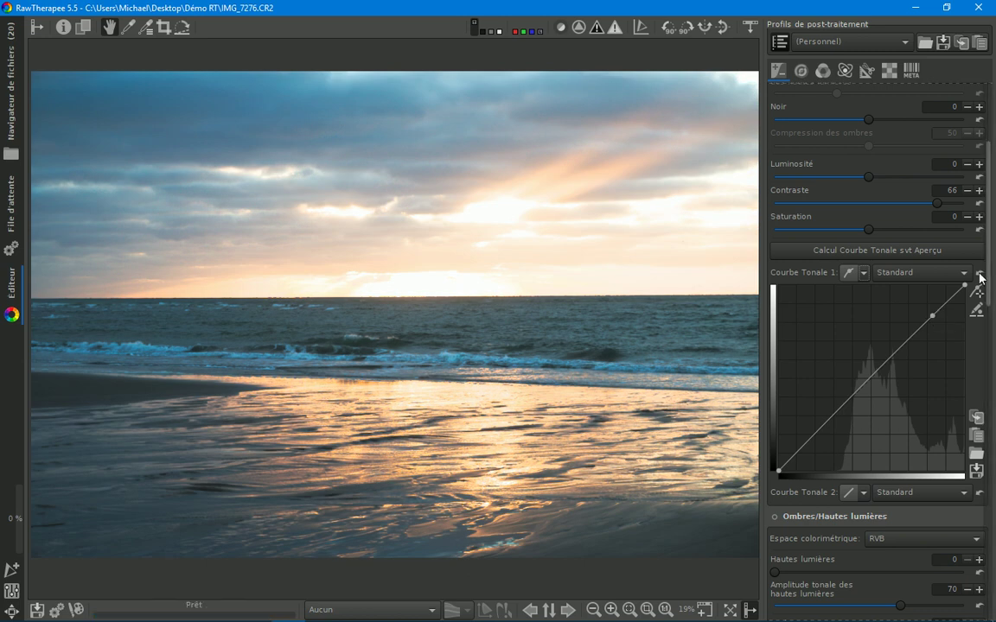
{"action": "left_click", "coordinate": [979, 275]}
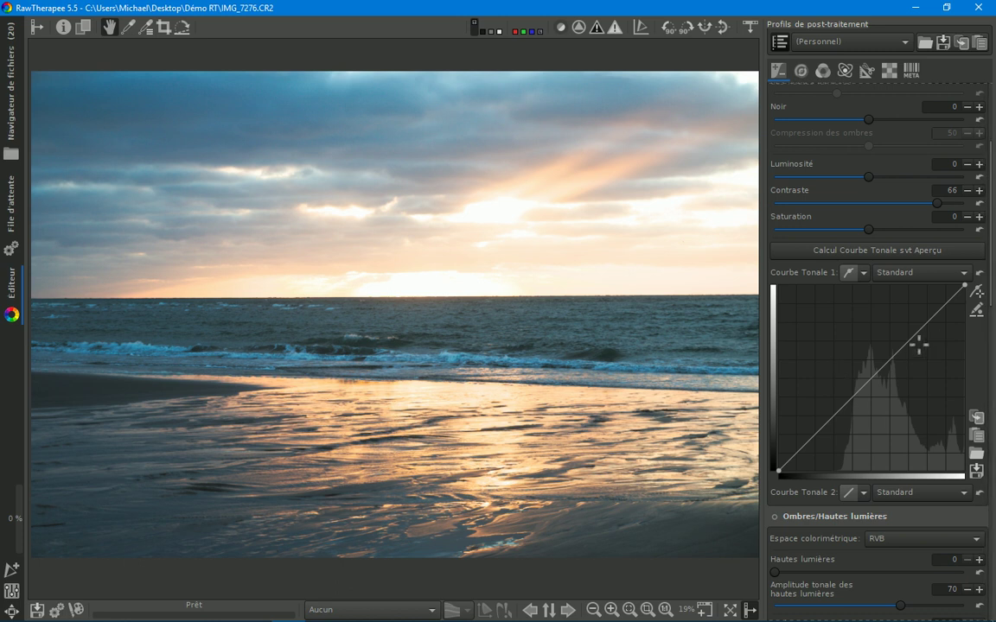
Step: Switch Courbe Tonale 1 to Flexible and shape an S-curve with a raised highlight point and a lowered shadow point
{"action": "left_click", "coordinate": [864, 273]}
{"action": "left_click", "coordinate": [899, 320]}
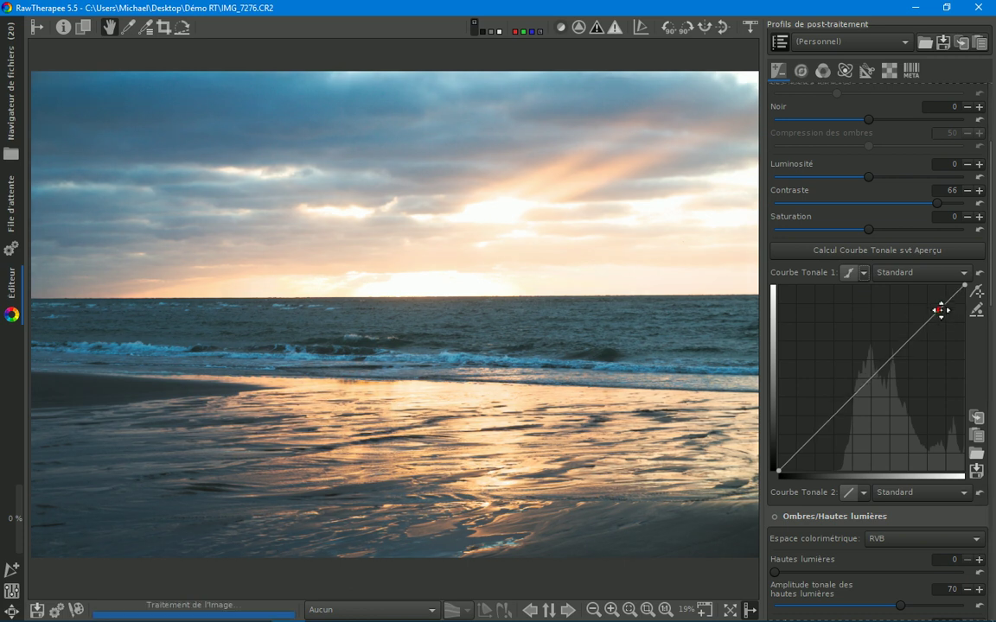
{"action": "left_click_drag", "start_coordinate": [940, 309], "coordinate": [932, 297]}
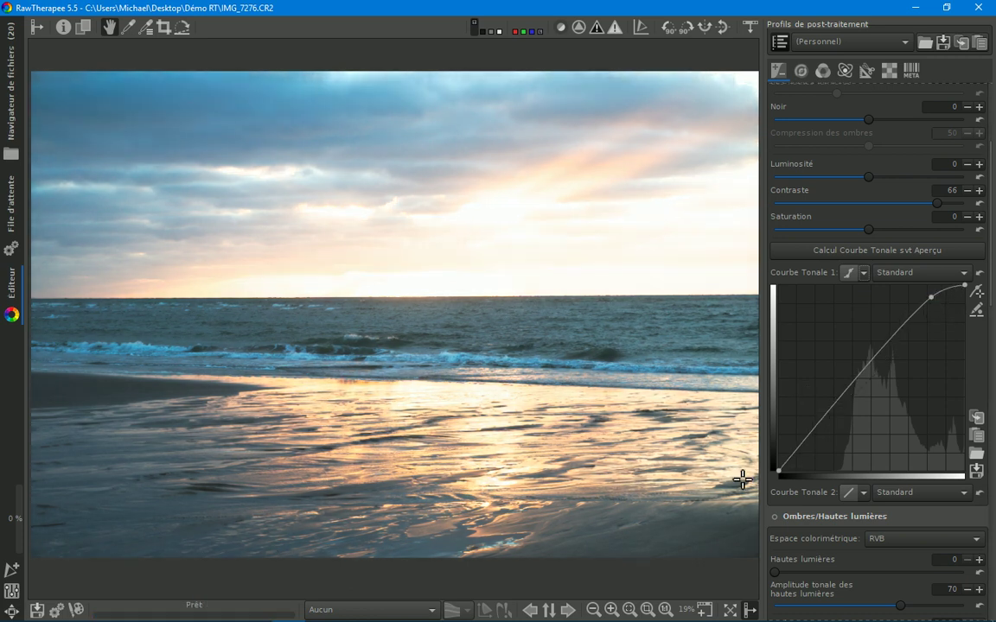
{"action": "left_click", "coordinate": [802, 445]}
{"action": "left_click_drag", "start_coordinate": [802, 445], "coordinate": [813, 451]}
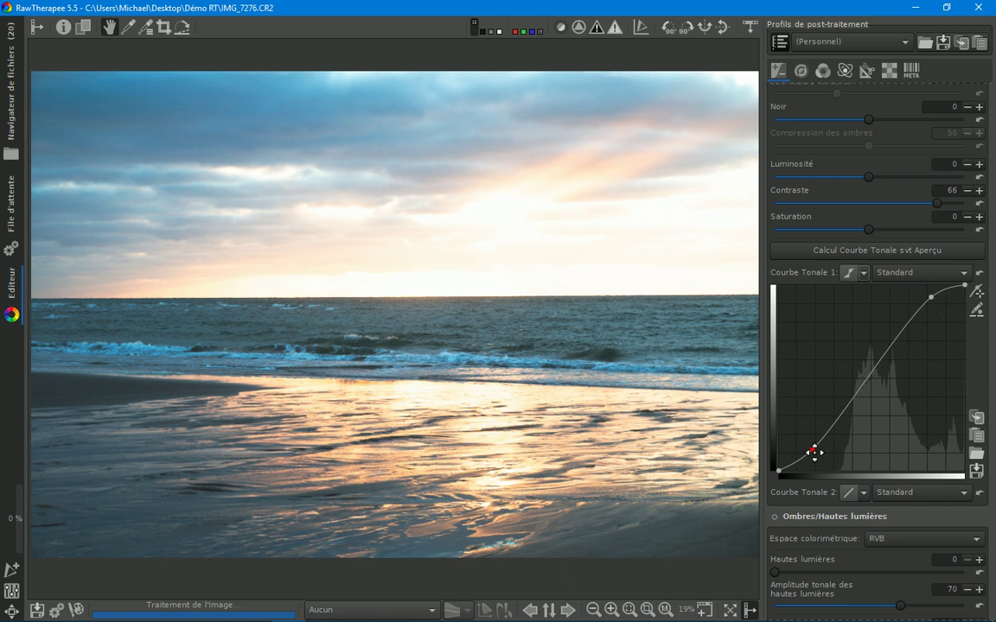
Step: Add a midtone point slightly above the diagonal on the Flexible curve, lower the highlight point, and shift the shadow point slightly toward the midtones
{"action": "left_click_drag", "start_coordinate": [888, 367], "coordinate": [896, 311]}
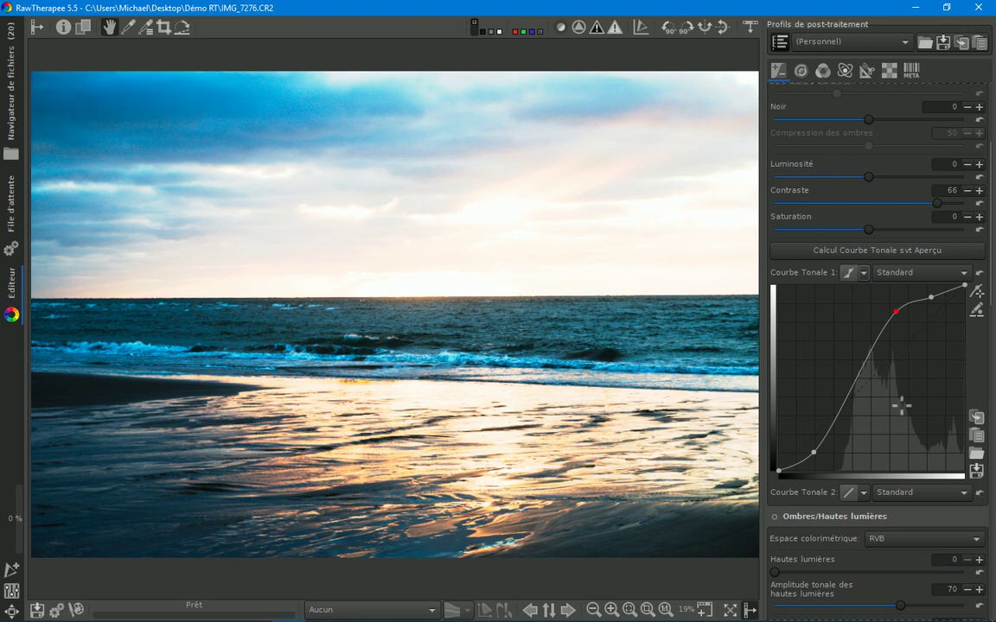
{"action": "left_click_drag", "start_coordinate": [930, 296], "coordinate": [894, 345]}
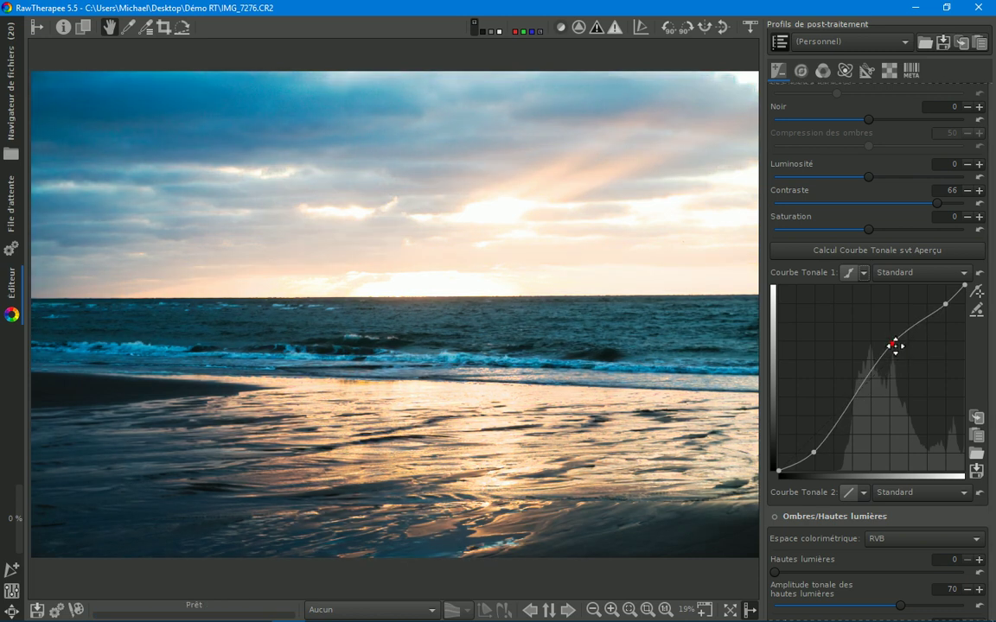
{"action": "mouse_move", "coordinate": [947, 307]}
{"action": "left_mouse_down"}
{"action": "mouse_move", "coordinate": [955, 313]}
{"action": "mouse_move", "coordinate": [952, 305]}
{"action": "left_mouse_up"}
{"action": "left_click_drag", "start_coordinate": [814, 453], "coordinate": [818, 453]}
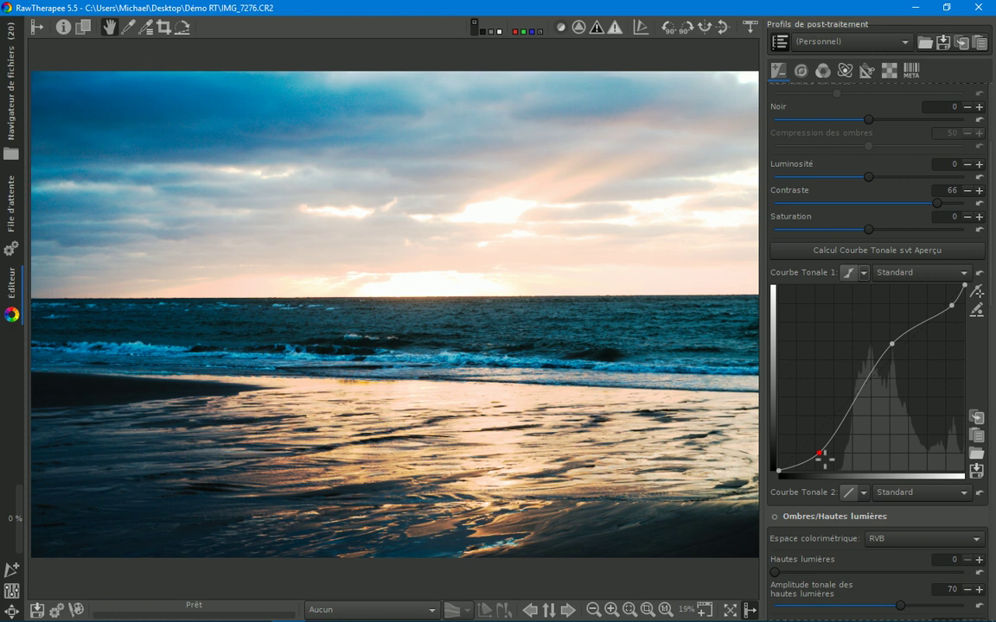
Step: Raise the shadow point of the Flexible curve slightly toward the diagonal
{"action": "left_click_drag", "start_coordinate": [822, 455], "coordinate": [818, 448]}
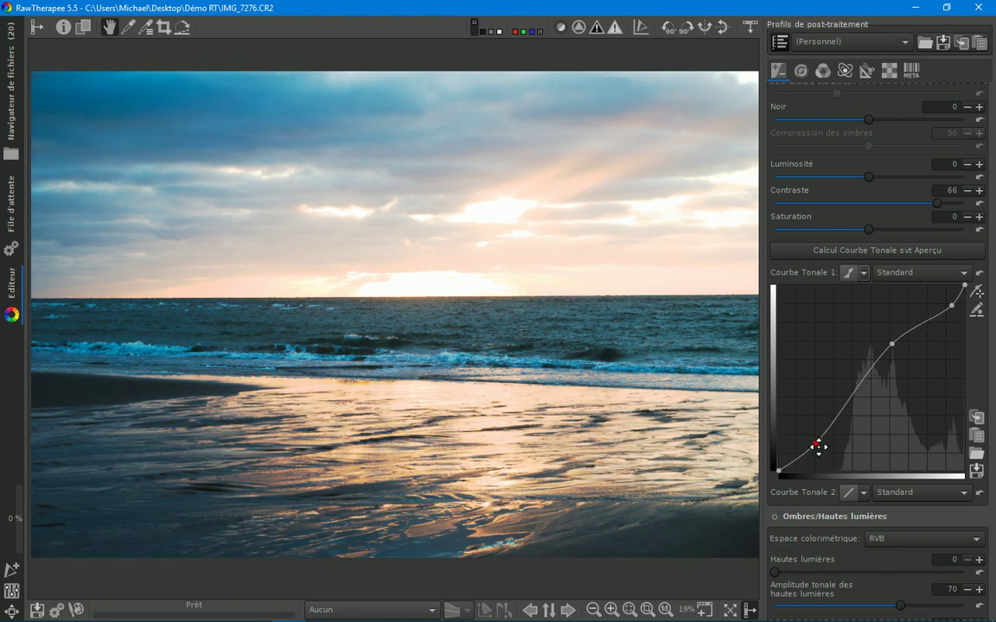
Step: Switch Courbe Tonale 1 to Personnalisé and shape it with a highlight point below the diagonal and a shadow point above it
{"action": "left_click", "coordinate": [863, 273]}
{"action": "left_click", "coordinate": [878, 288]}
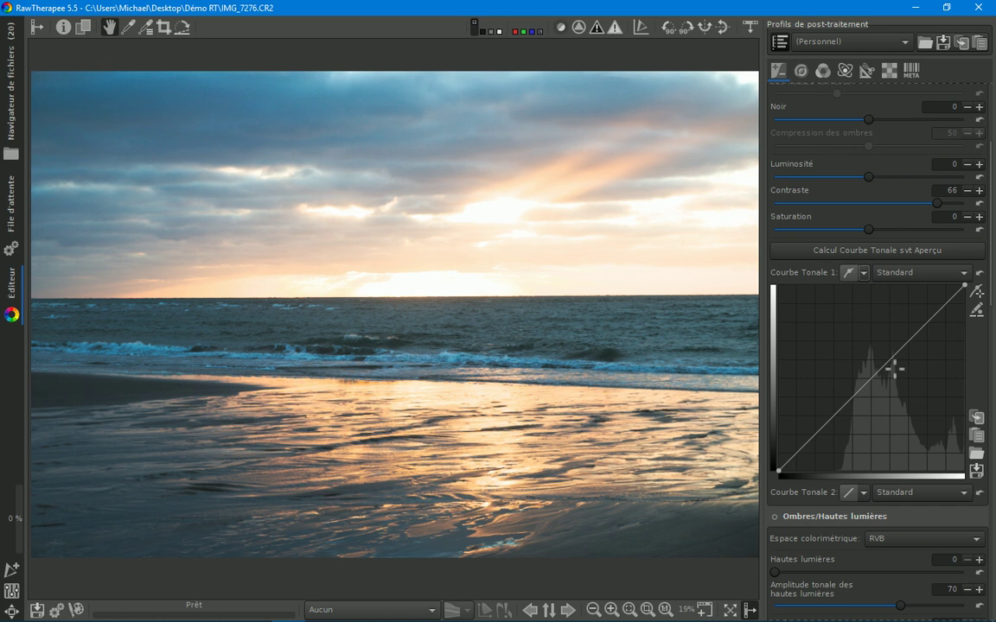
{"action": "left_click_drag", "start_coordinate": [933, 327], "coordinate": [945, 322]}
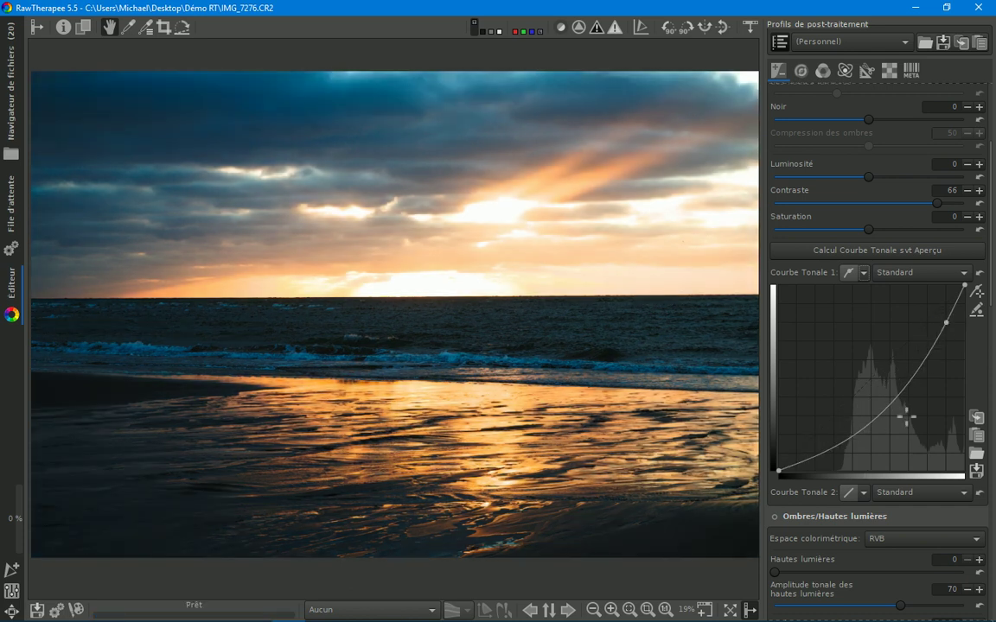
{"action": "left_click", "coordinate": [819, 456]}
{"action": "left_click_drag", "start_coordinate": [820, 457], "coordinate": [808, 431]}
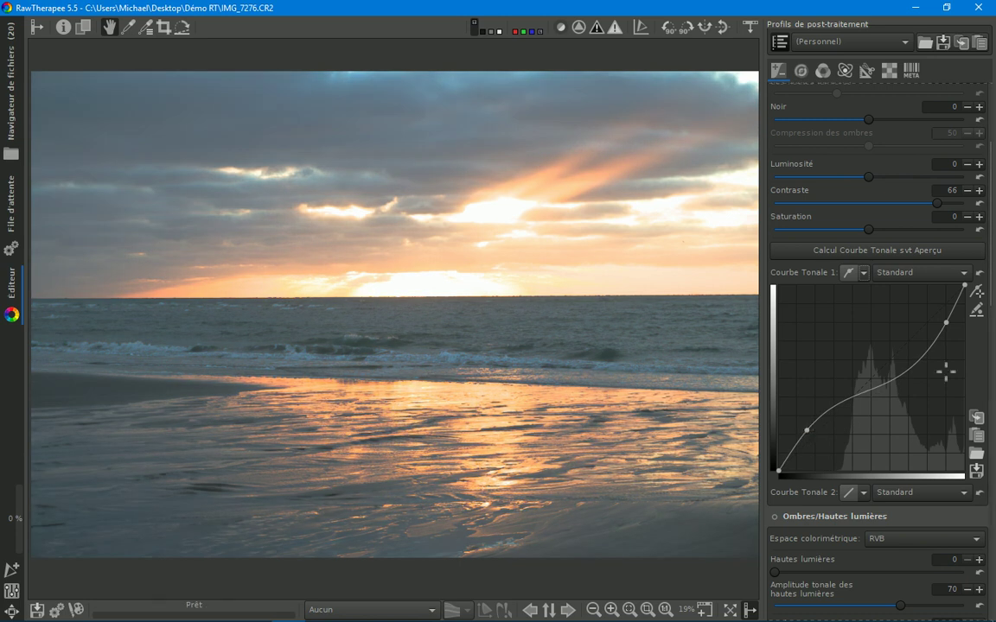
Step: Switch Courbe Tonale 1 to Paramétrique and try Zones sombres at 86 and at -59
{"action": "left_click", "coordinate": [862, 275]}
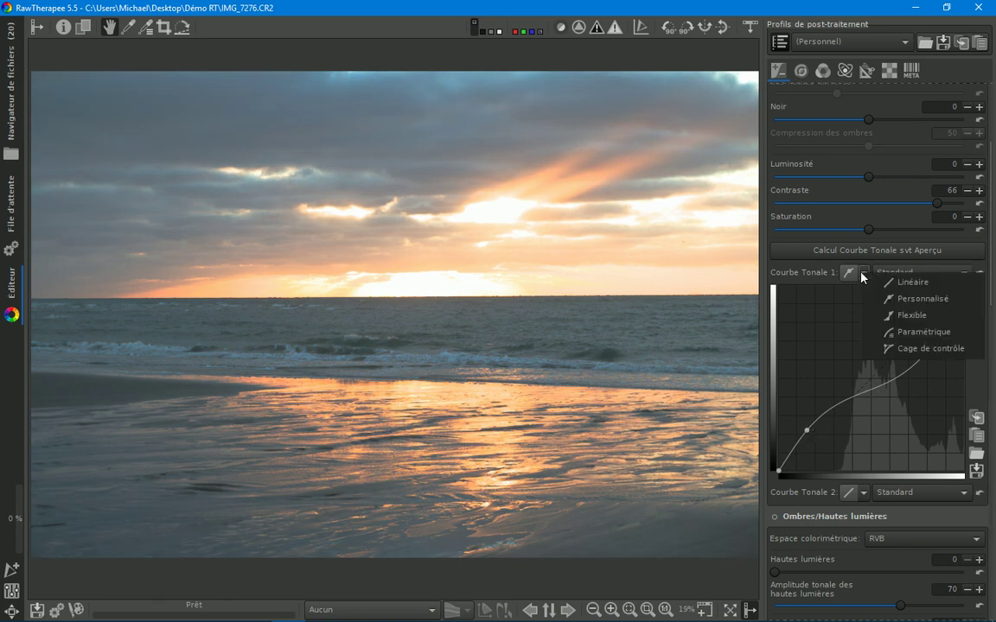
{"action": "left_click", "coordinate": [906, 332]}
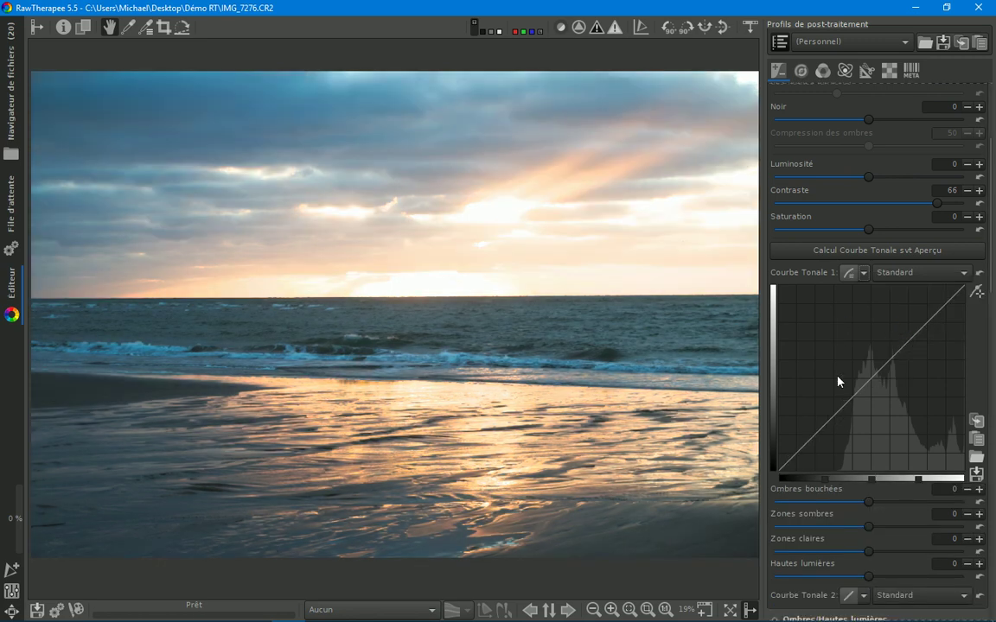
{"action": "scroll", "coordinate": [985, 324], "scroll_direction": "down", "scroll_amount": 5}
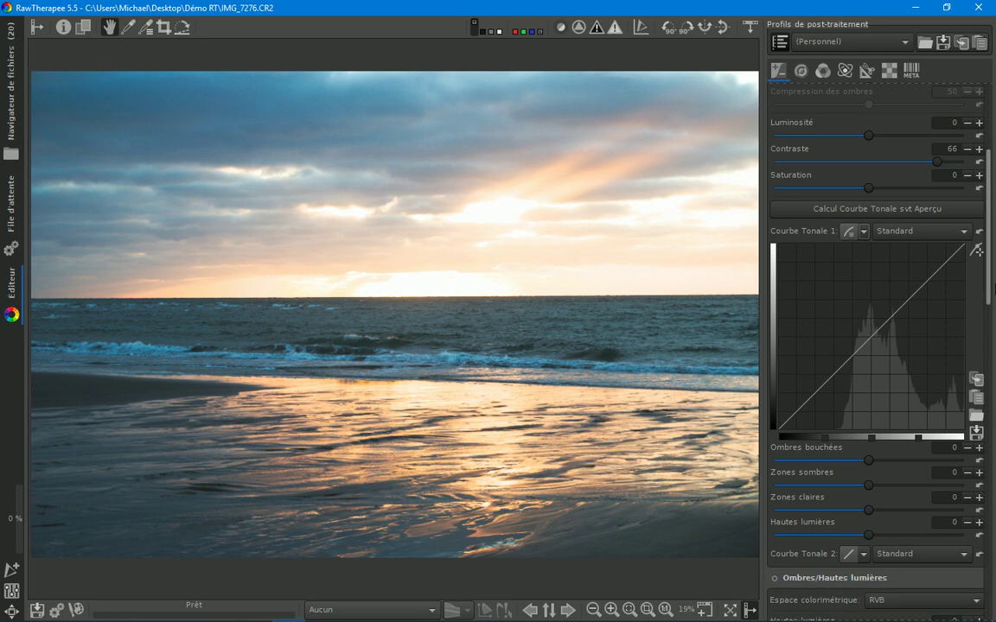
{"action": "scroll", "coordinate": [969, 337], "scroll_direction": "up", "scroll_amount": 1}
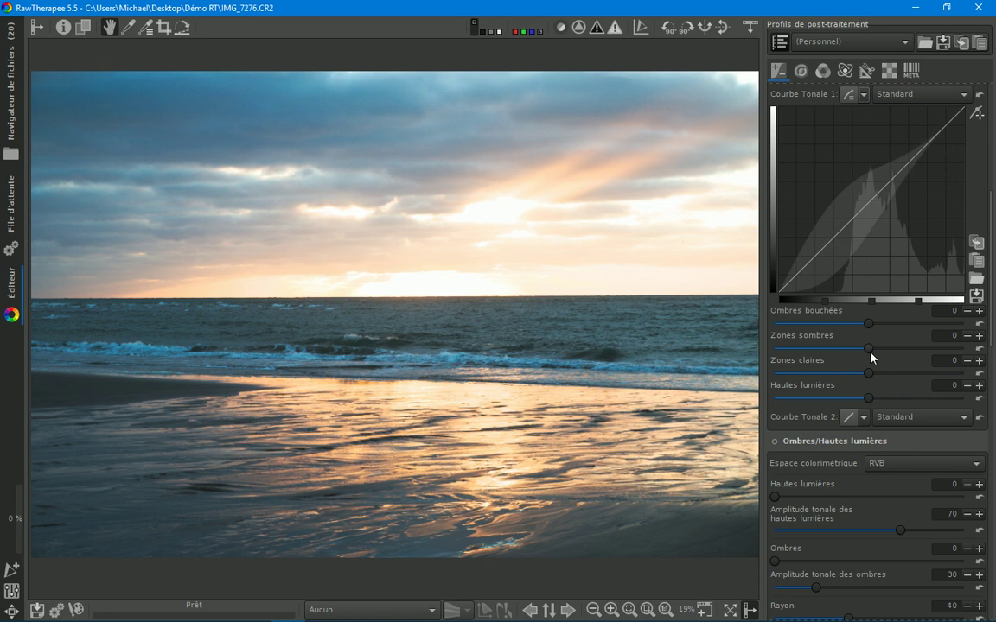
{"action": "left_click_drag", "start_coordinate": [871, 350], "coordinate": [952, 348]}
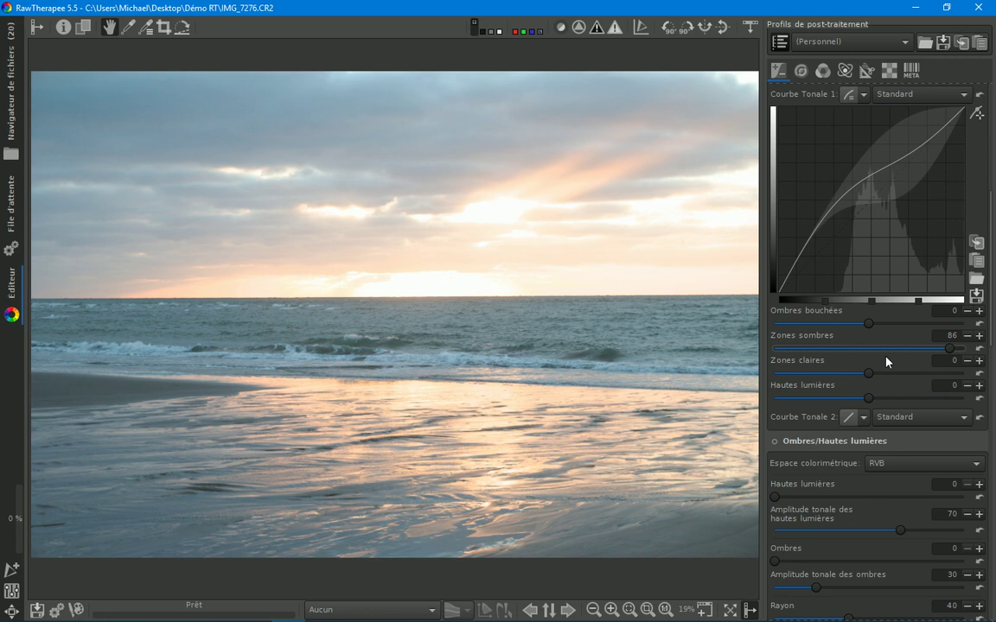
{"action": "left_click_drag", "start_coordinate": [950, 351], "coordinate": [812, 350]}
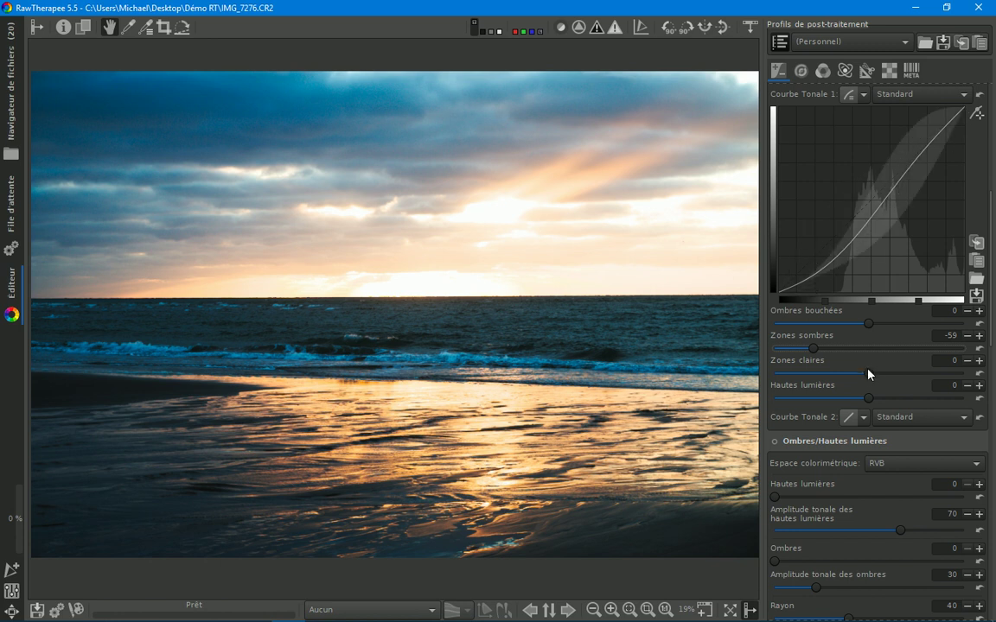
Step: Try the parametric curve with Zones claires at -72, Zones sombres at 47 and Hautes lumières at -38
{"action": "left_click_drag", "start_coordinate": [869, 373], "coordinate": [801, 383]}
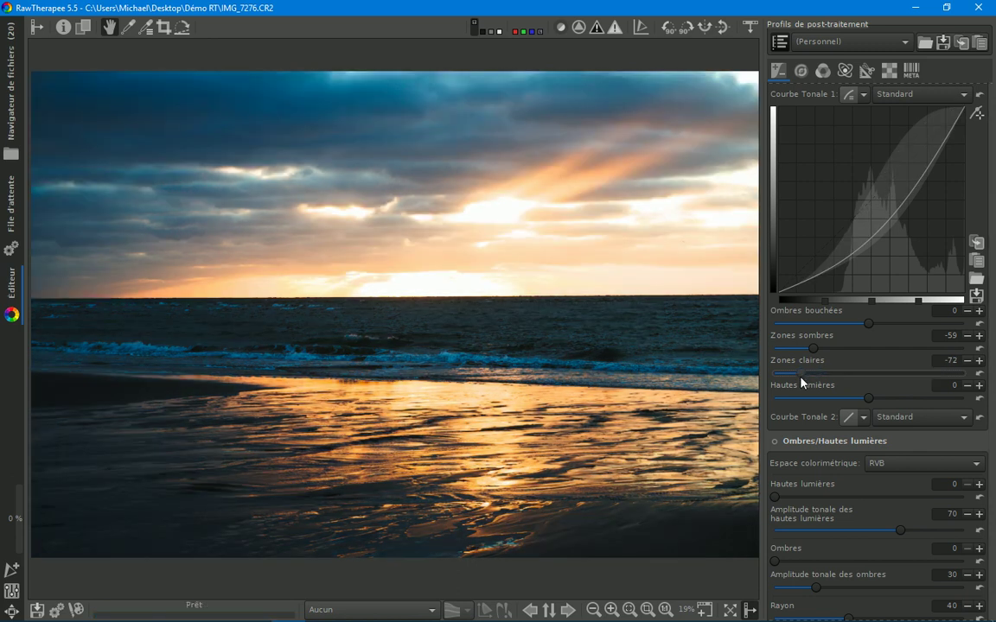
{"action": "left_click_drag", "start_coordinate": [812, 349], "coordinate": [917, 345]}
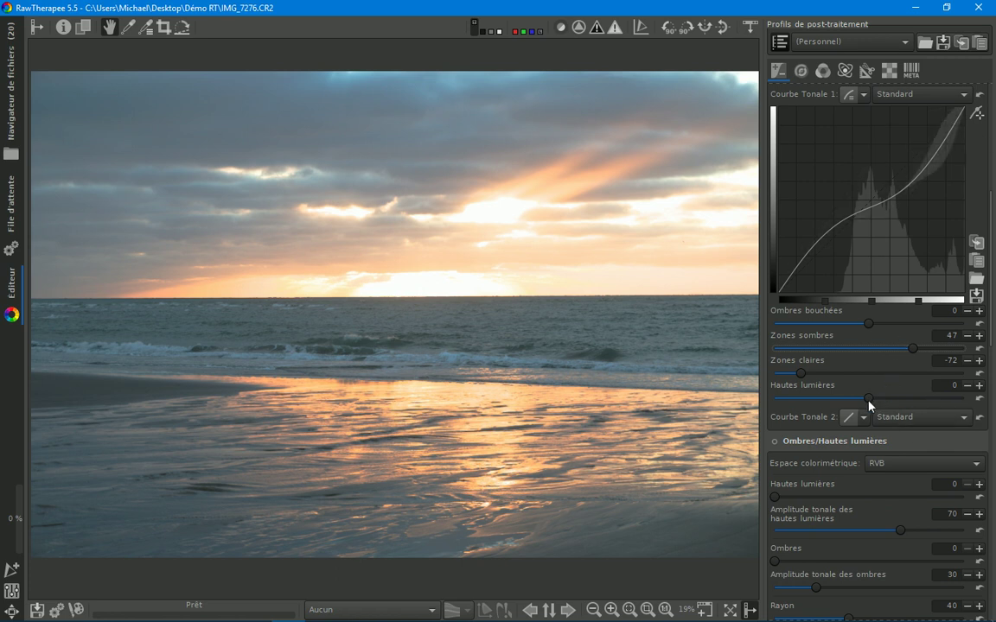
{"action": "left_click_drag", "start_coordinate": [870, 403], "coordinate": [834, 405]}
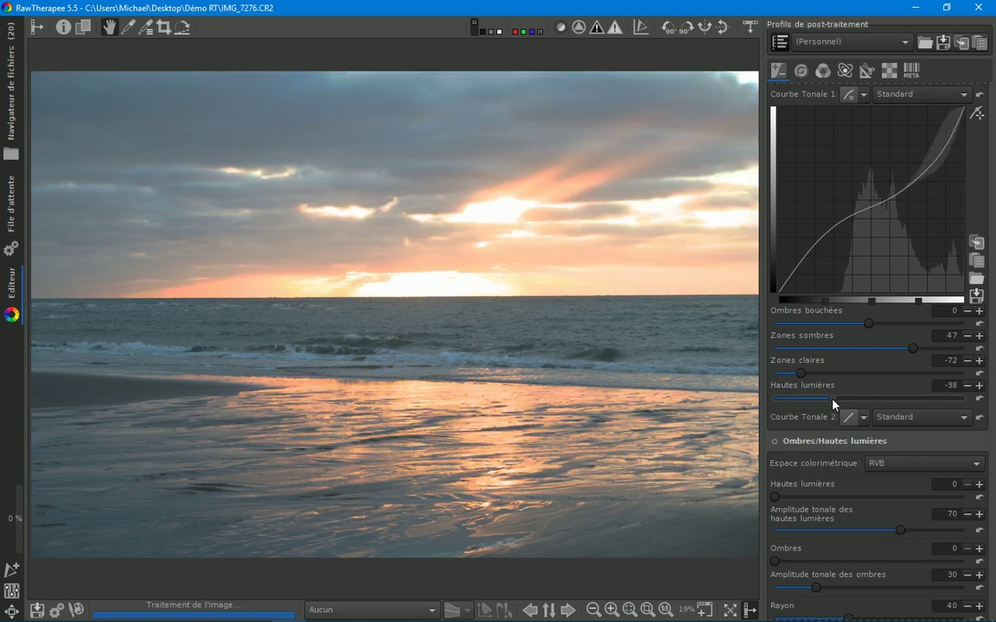
Step: Reset Zones claires and Zones sombres, and set Ombres bouchées to -31, Zones sombres to -23, Zones claires to -25 and Hautes lumières to -53
{"action": "left_click", "coordinate": [980, 372]}
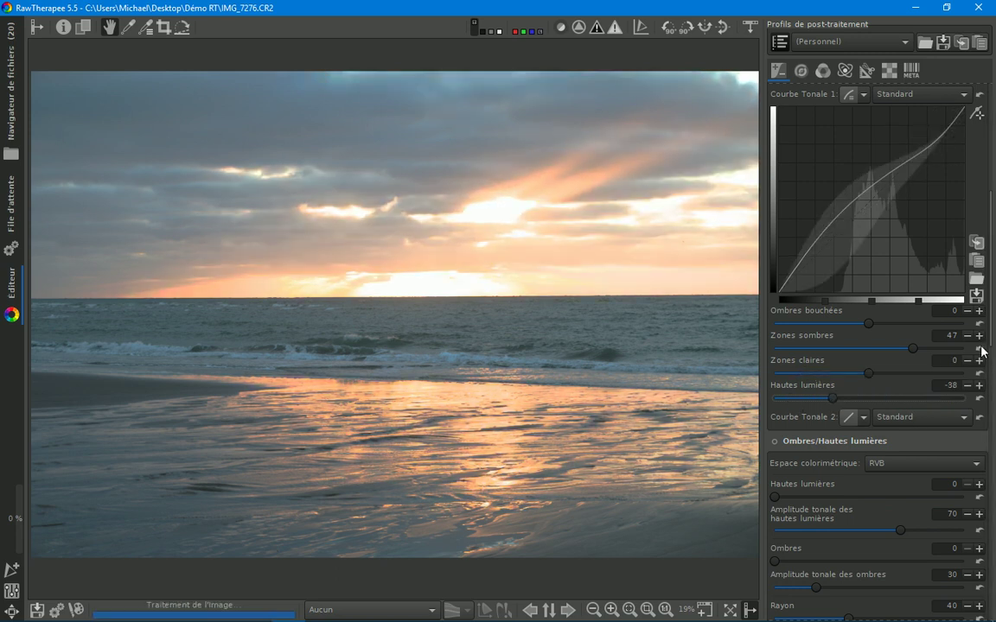
{"action": "left_click", "coordinate": [980, 348]}
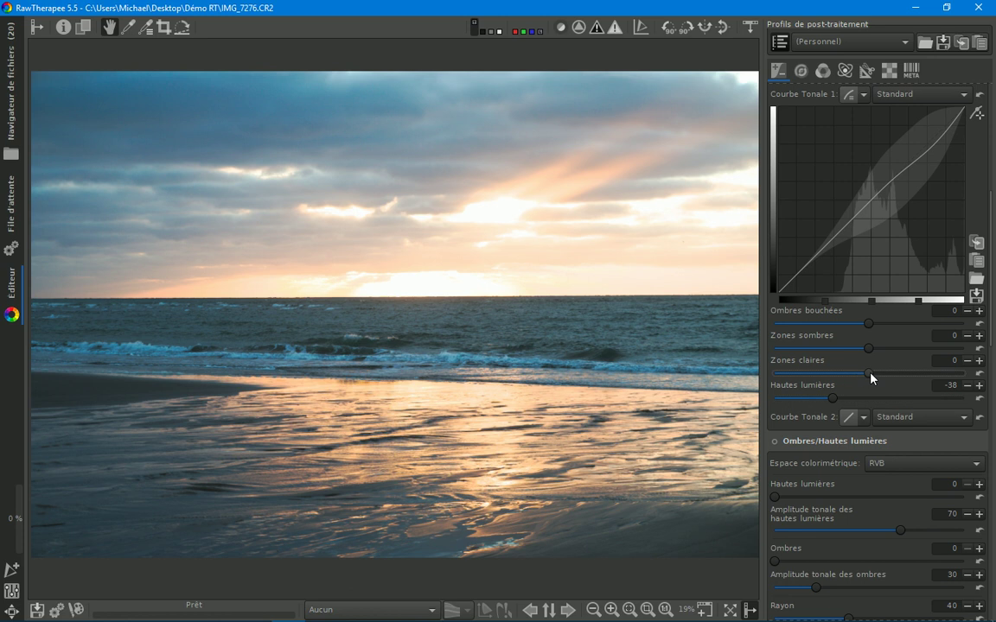
{"action": "left_click_drag", "start_coordinate": [870, 374], "coordinate": [819, 399]}
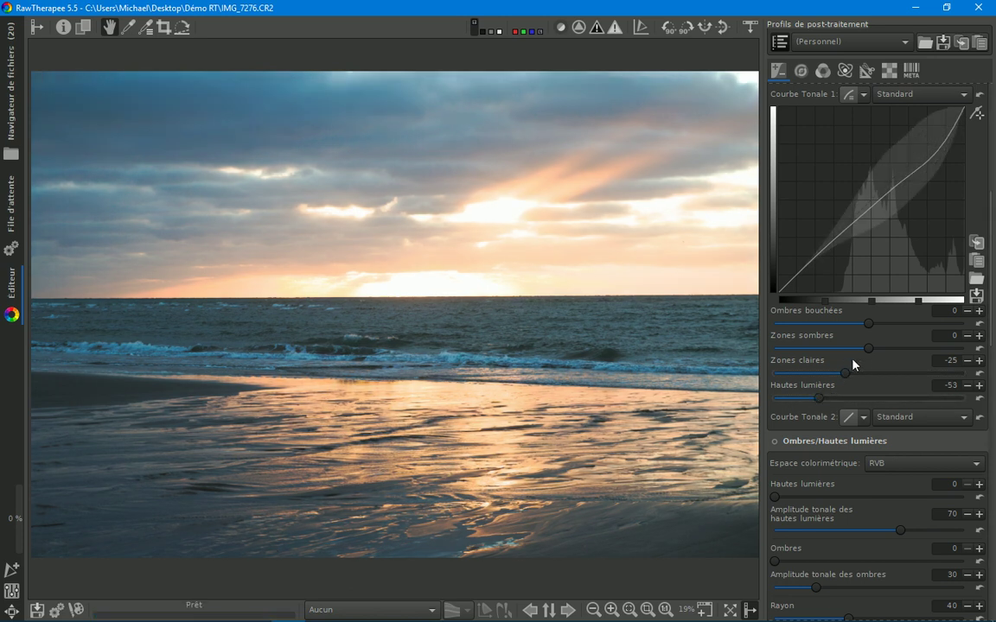
{"action": "left_click_drag", "start_coordinate": [869, 350], "coordinate": [847, 351]}
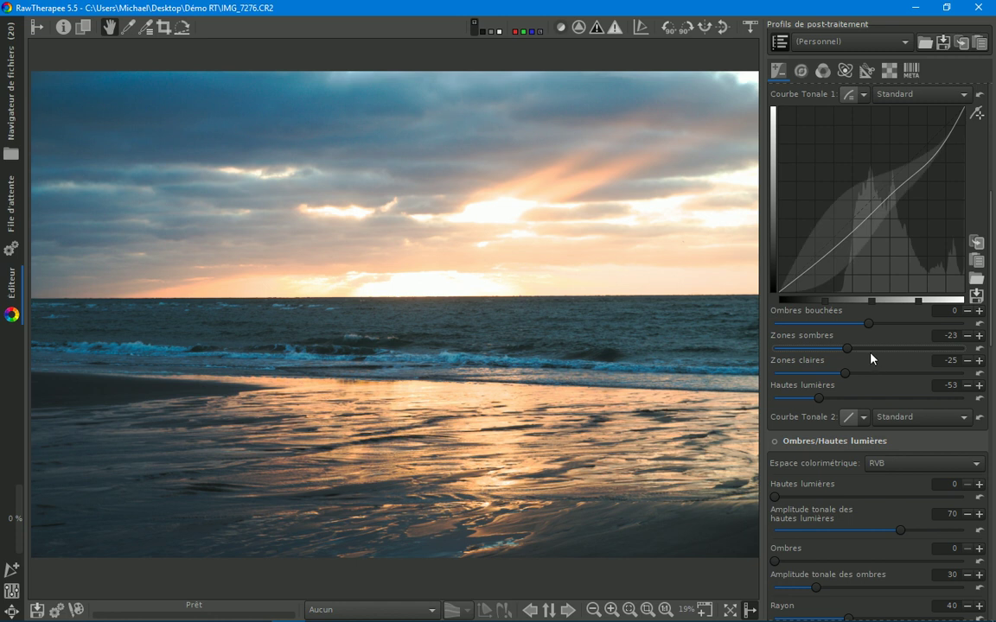
{"action": "scroll", "coordinate": [867, 328], "scroll_direction": "down", "scroll_amount": 2}
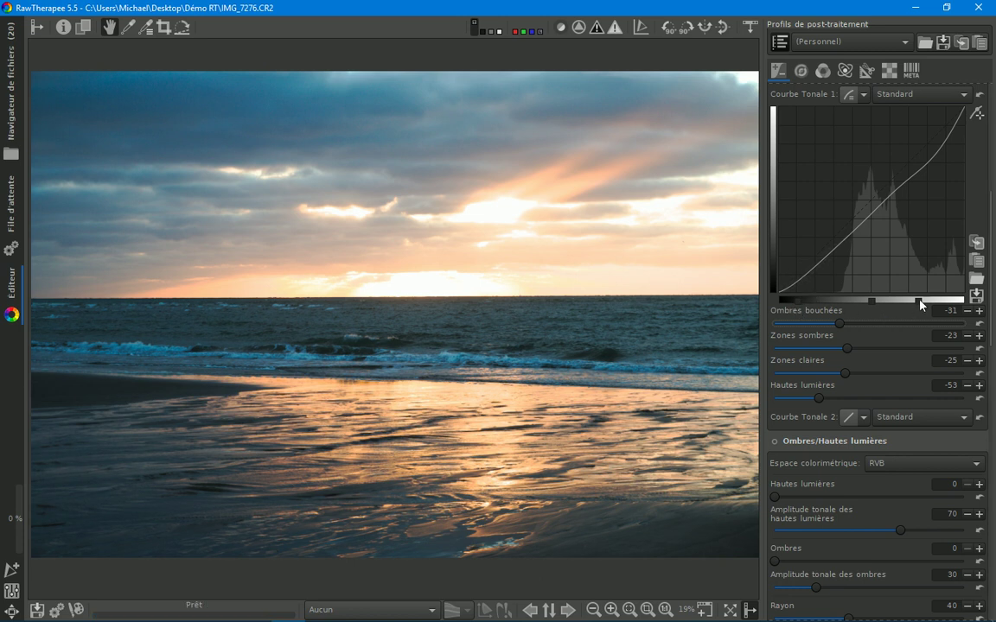
Step: Shift the parametric curve's upper tonal boundary toward white and its middle boundary toward the shadows
{"action": "left_click_drag", "start_coordinate": [923, 304], "coordinate": [954, 302]}
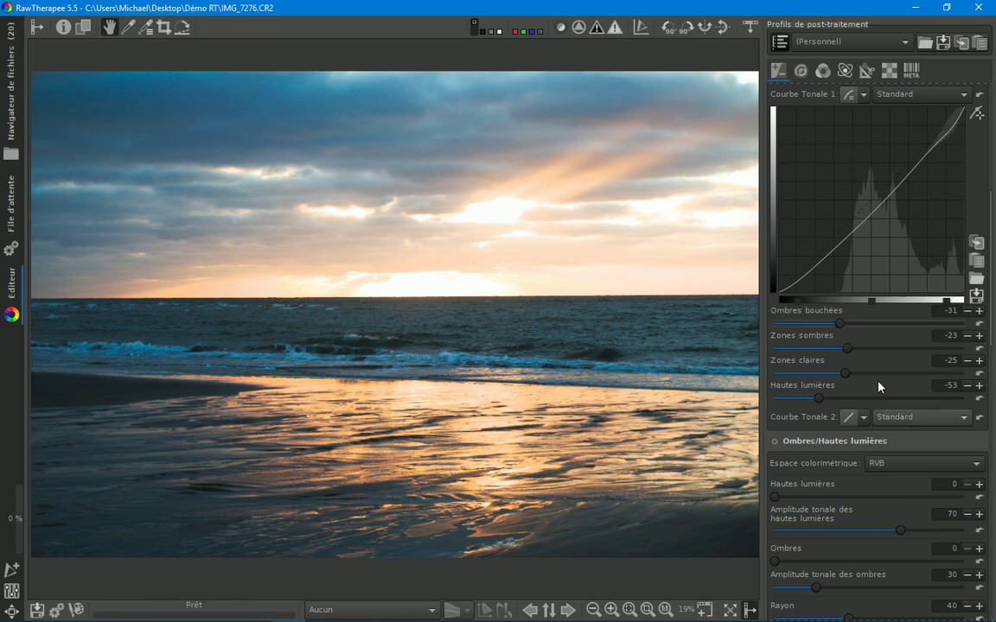
{"action": "left_click_drag", "start_coordinate": [871, 302], "coordinate": [847, 302]}
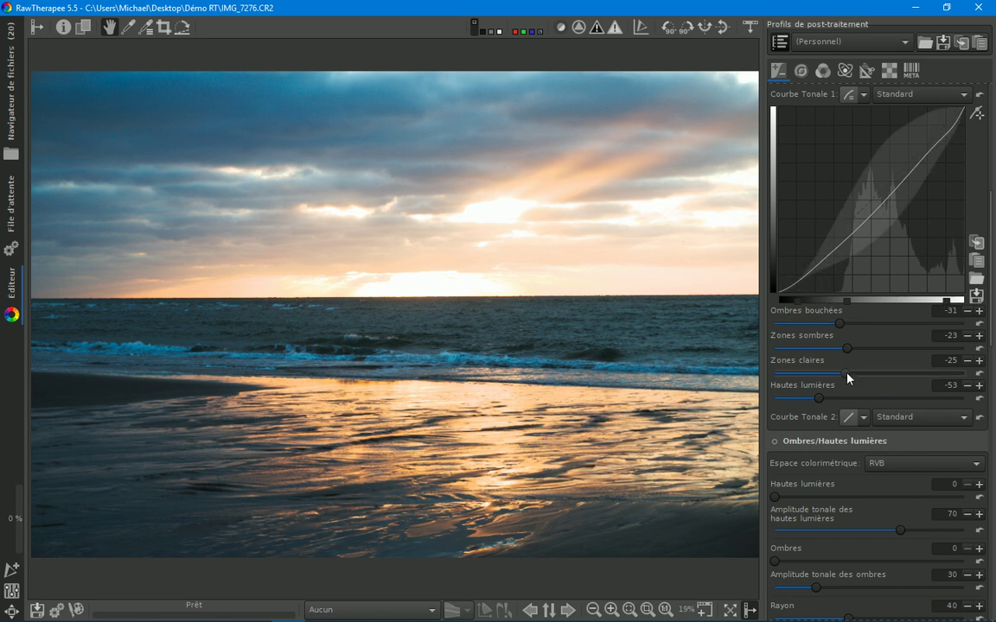
Step: Try Zones claires at 55 and 28, and set both Zones claires and Zones sombres to -19
{"action": "left_click_drag", "start_coordinate": [888, 379], "coordinate": [922, 380]}
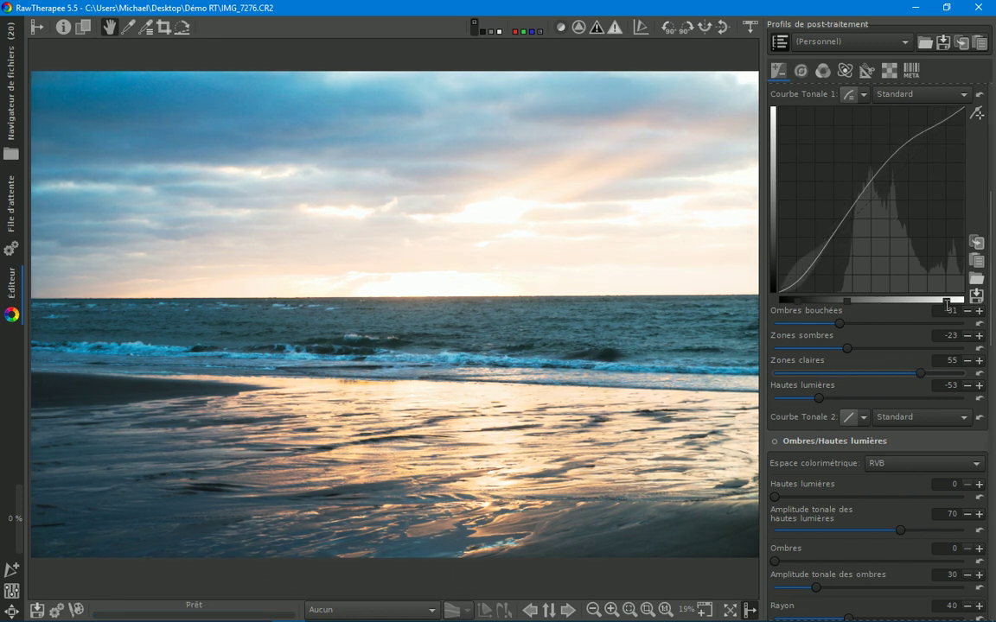
{"action": "left_click_drag", "start_coordinate": [922, 381], "coordinate": [896, 382]}
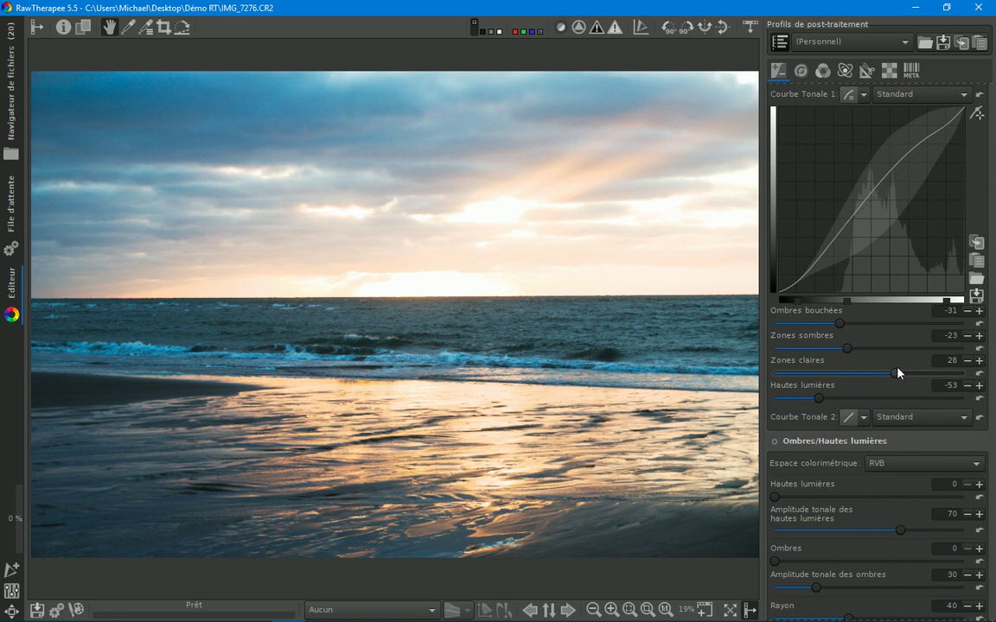
{"action": "left_click_drag", "start_coordinate": [894, 373], "coordinate": [848, 378]}
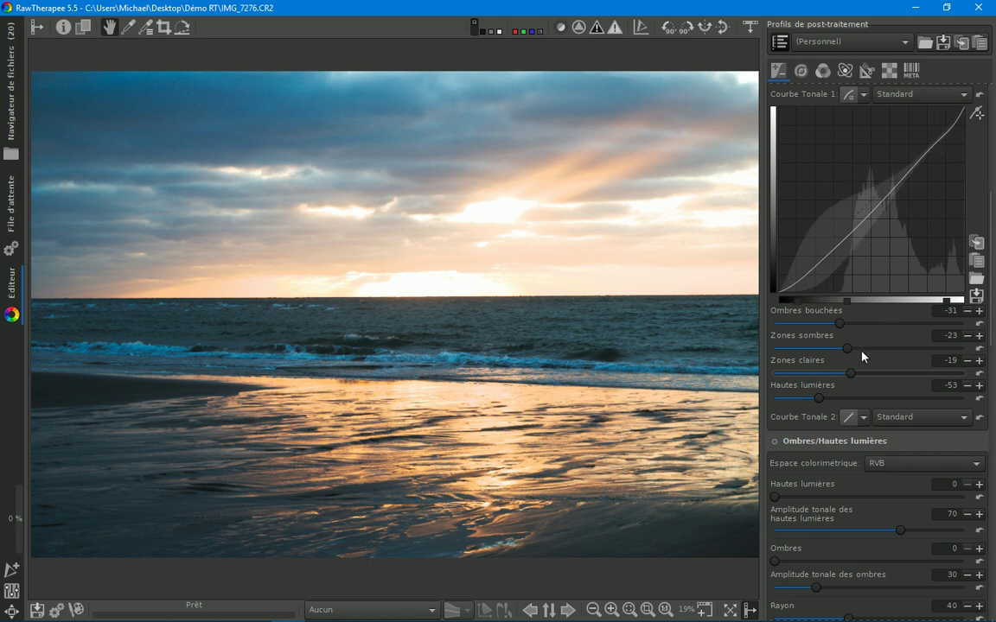
{"action": "left_click_drag", "start_coordinate": [846, 350], "coordinate": [882, 346]}
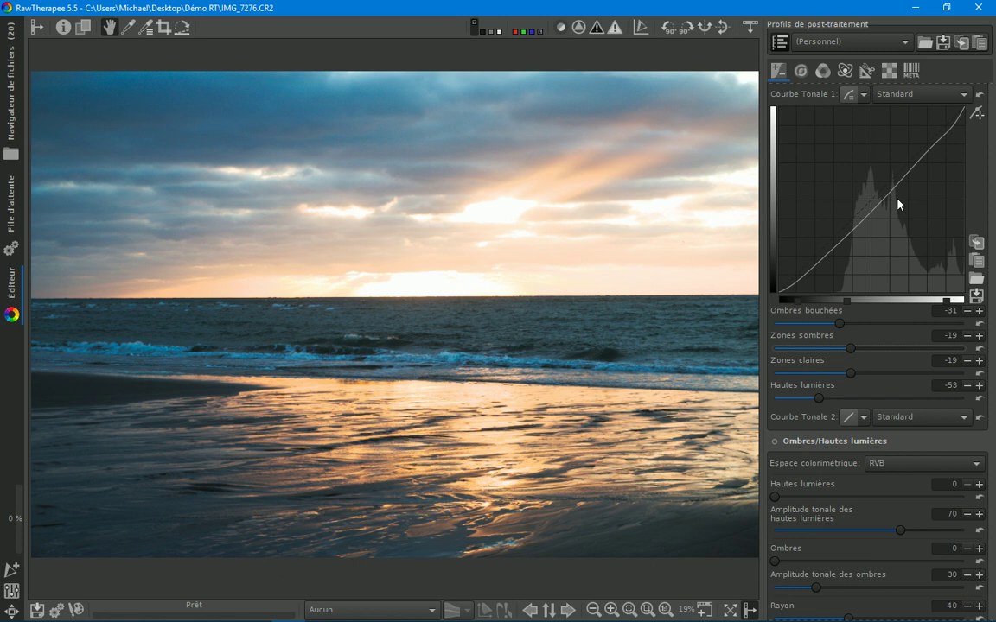
Step: Switch Courbe Tonale 1 to Cage de contrôle and shape an S-curve with a raised highlight point and a shadow point on the base line
{"action": "left_click", "coordinate": [861, 96]}
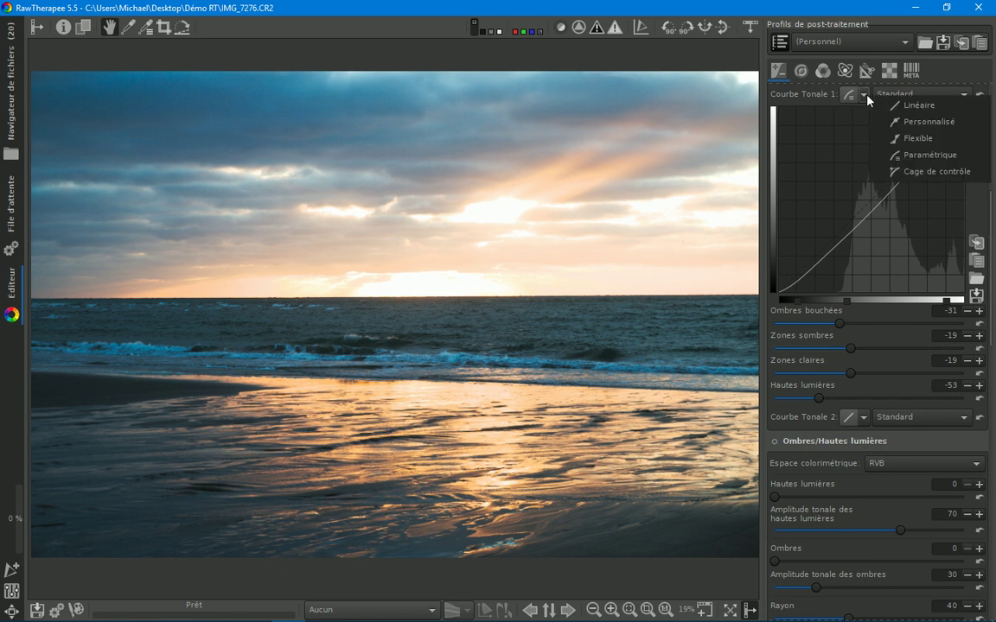
{"action": "left_click", "coordinate": [937, 172]}
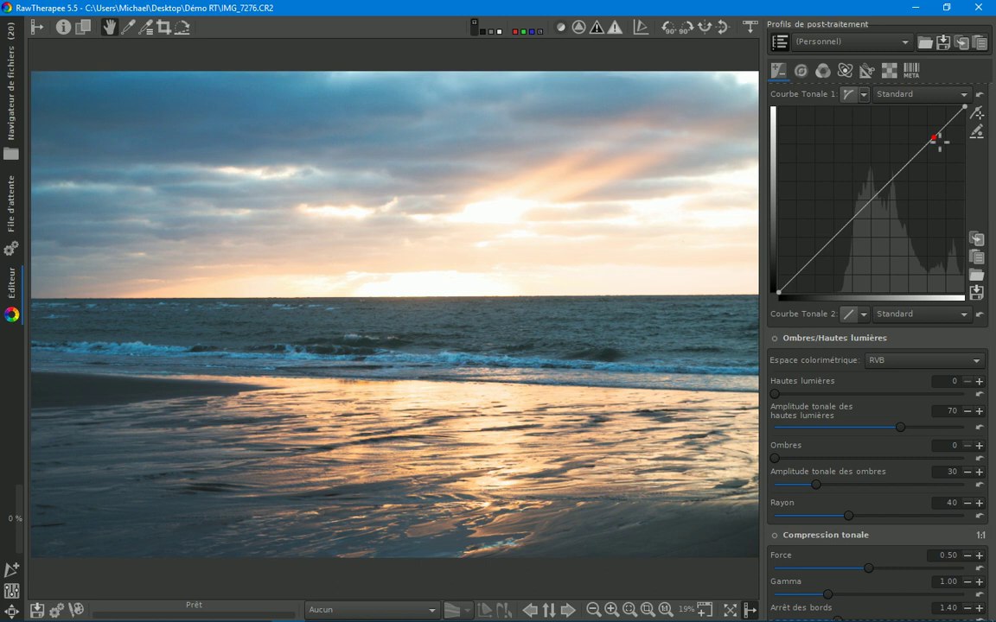
{"action": "left_click_drag", "start_coordinate": [936, 137], "coordinate": [917, 108]}
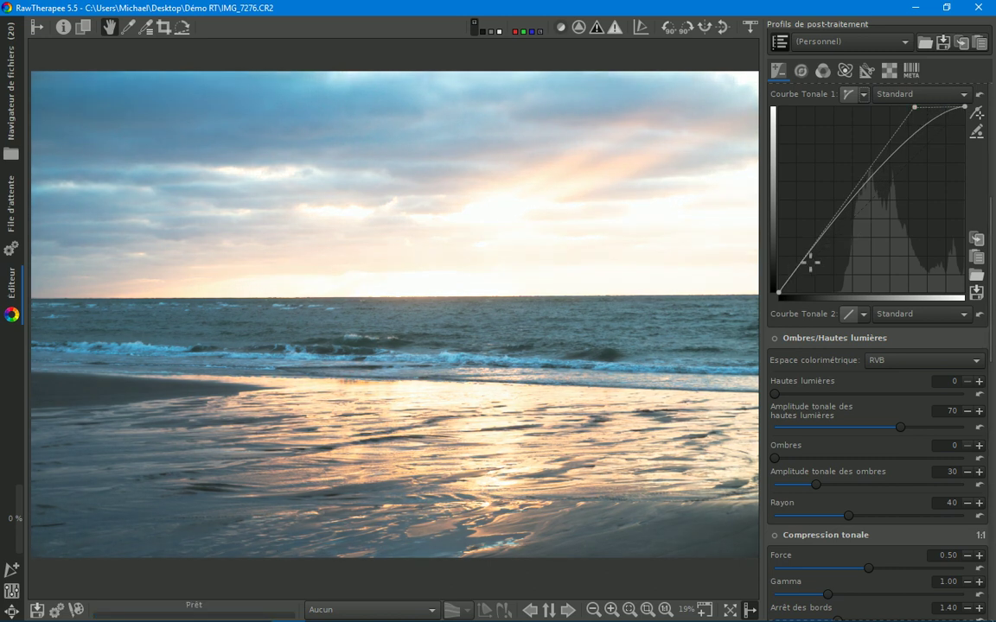
{"action": "left_click_drag", "start_coordinate": [809, 262], "coordinate": [823, 278]}
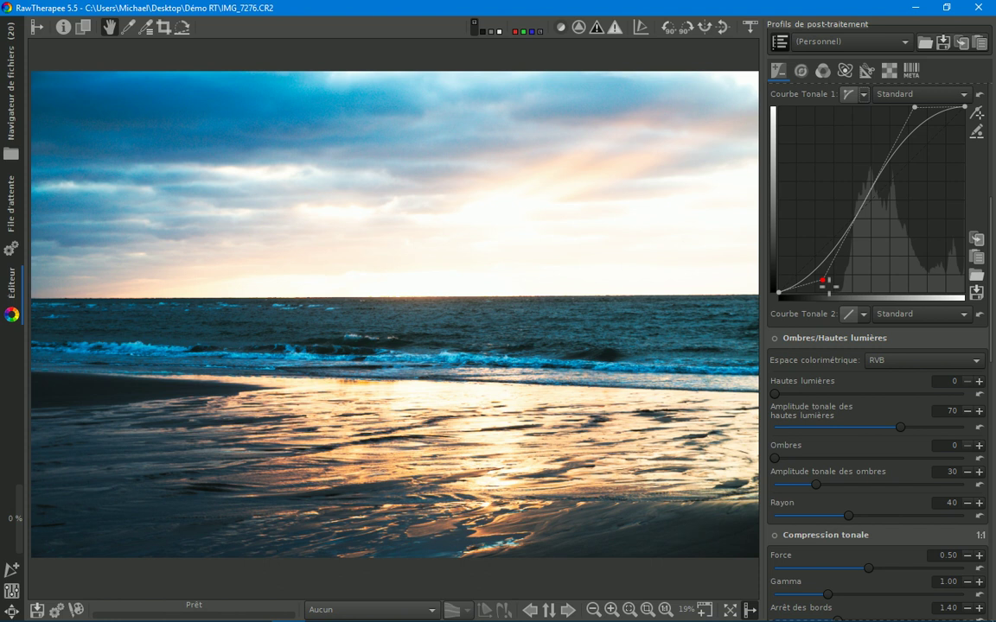
{"action": "mouse_move", "coordinate": [823, 281]}
{"action": "left_mouse_down"}
{"action": "mouse_move", "coordinate": [816, 275]}
{"action": "mouse_move", "coordinate": [817, 295]}
{"action": "left_mouse_up"}
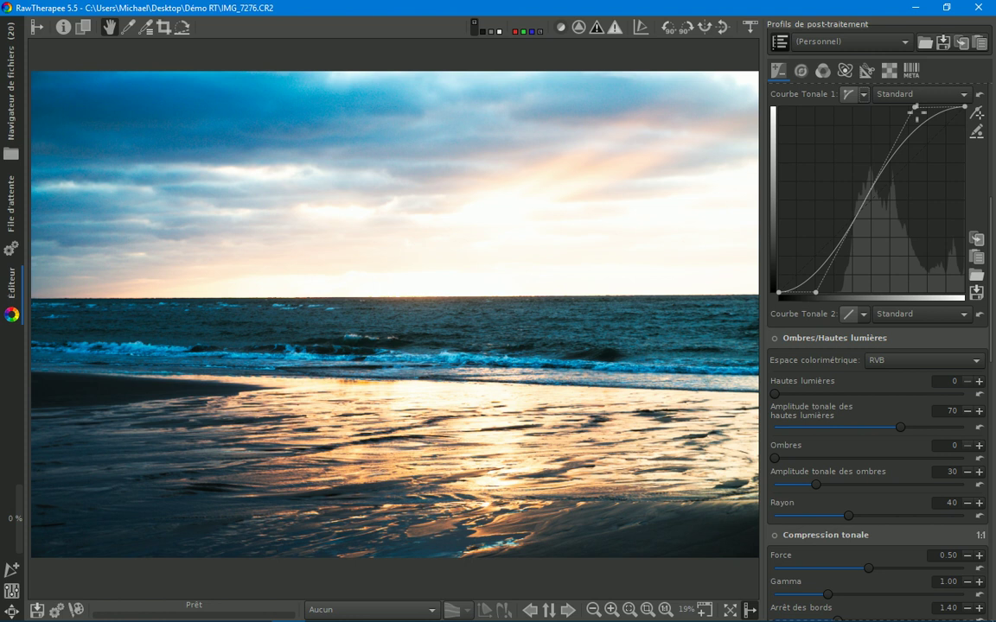
{"action": "left_click_drag", "start_coordinate": [918, 109], "coordinate": [927, 121]}
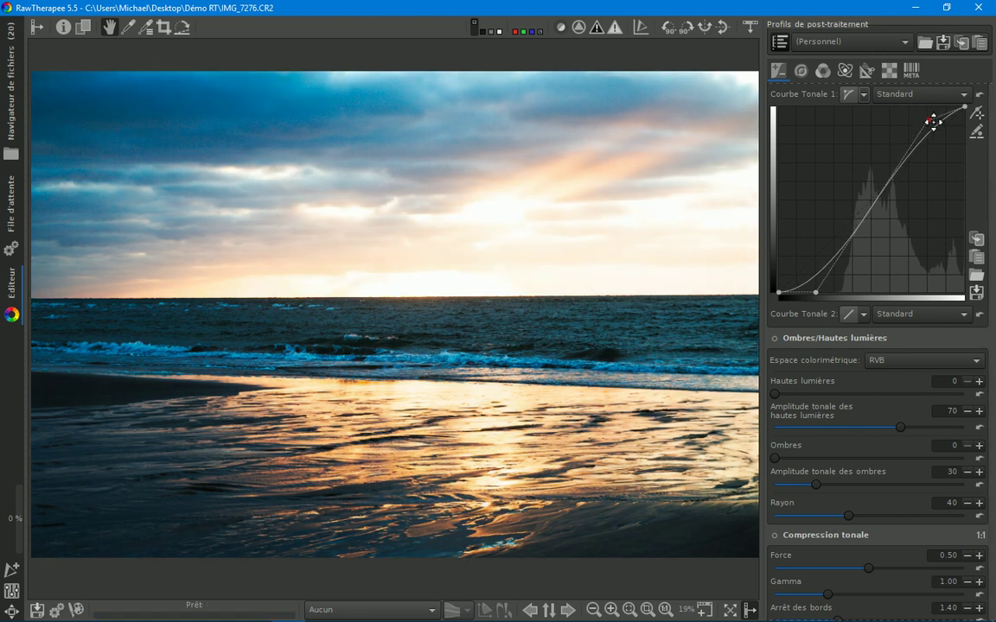
Step: Try an extreme control cage with the shadow point directly beneath the highlight point and the lower points flattened onto the base line
{"action": "left_click_drag", "start_coordinate": [817, 294], "coordinate": [926, 264]}
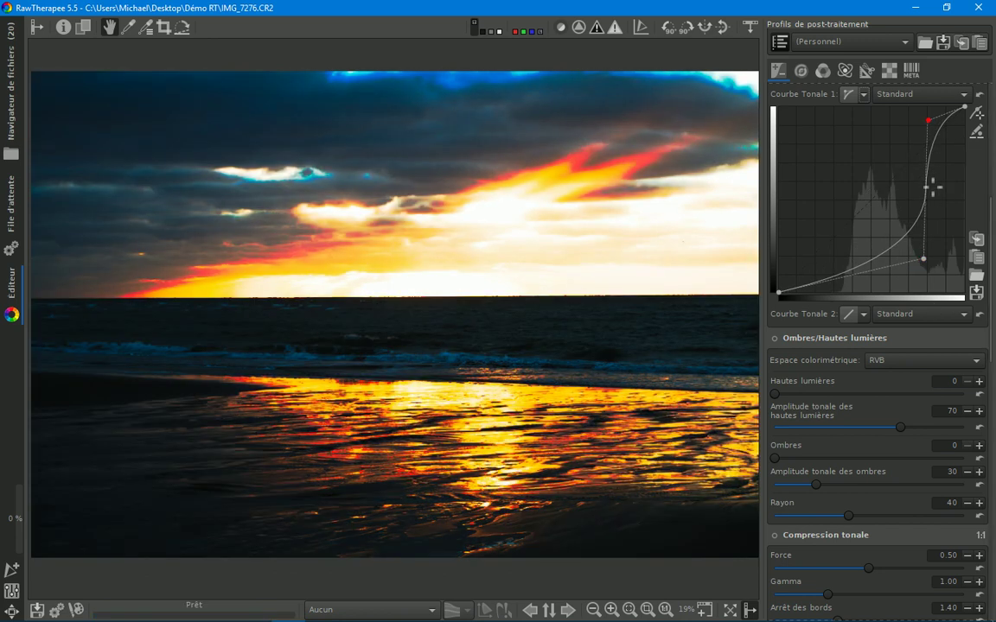
{"action": "mouse_move", "coordinate": [931, 198]}
{"action": "left_mouse_down"}
{"action": "mouse_move", "coordinate": [914, 195]}
{"action": "mouse_move", "coordinate": [942, 191]}
{"action": "mouse_move", "coordinate": [909, 187]}
{"action": "mouse_move", "coordinate": [927, 192]}
{"action": "left_mouse_up"}
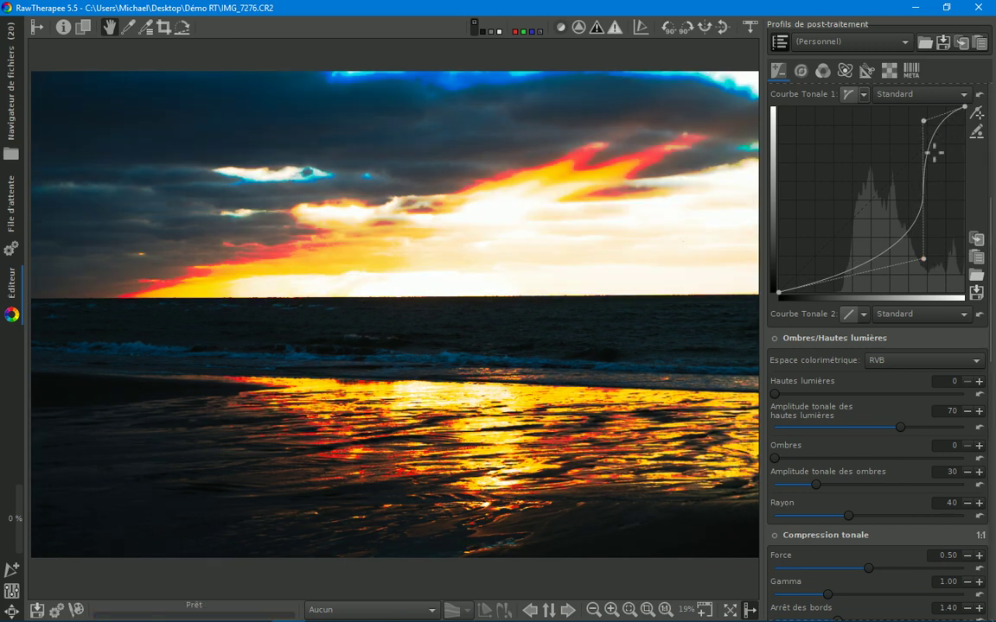
{"action": "left_click_drag", "start_coordinate": [923, 259], "coordinate": [904, 205]}
{"action": "left_click_drag", "start_coordinate": [909, 202], "coordinate": [923, 291]}
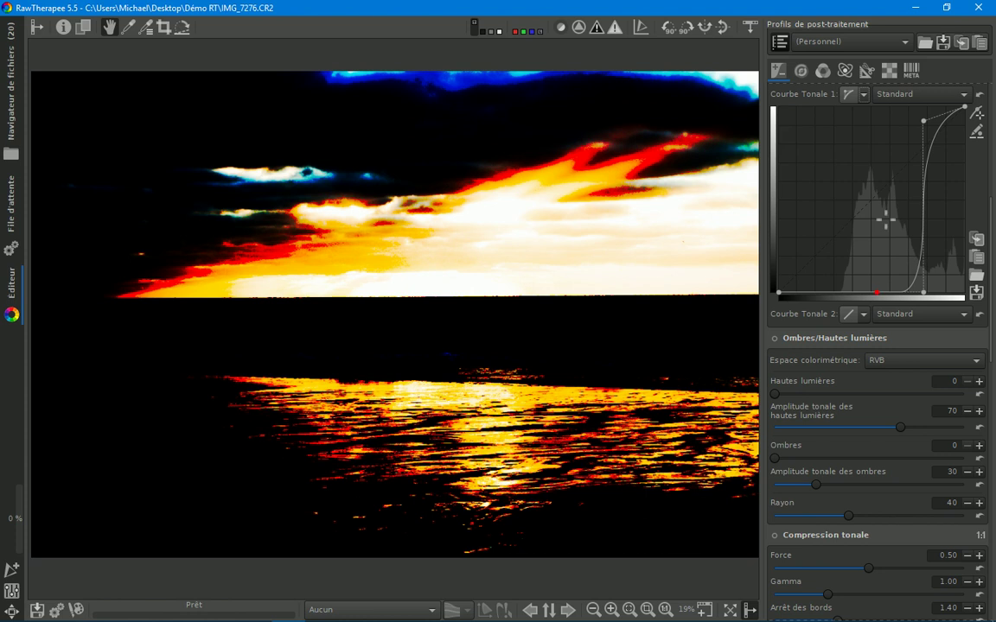
Step: Keep the Cage de contrôle type and reset Courbe Tonale 1 to a straight diagonal
{"action": "left_click", "coordinate": [864, 96]}
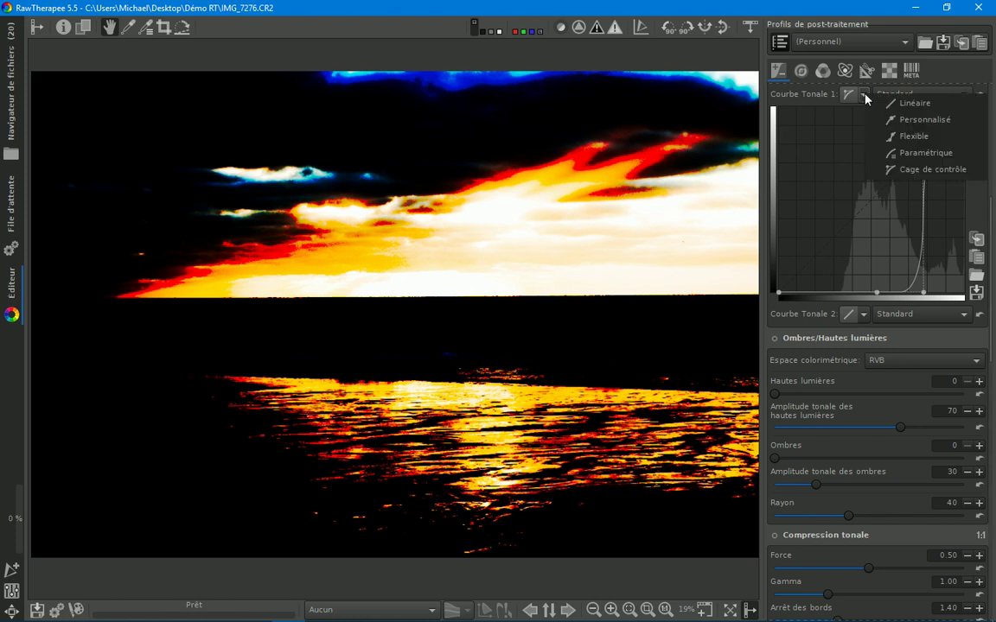
{"action": "left_click", "coordinate": [929, 169]}
{"action": "left_click", "coordinate": [980, 95]}
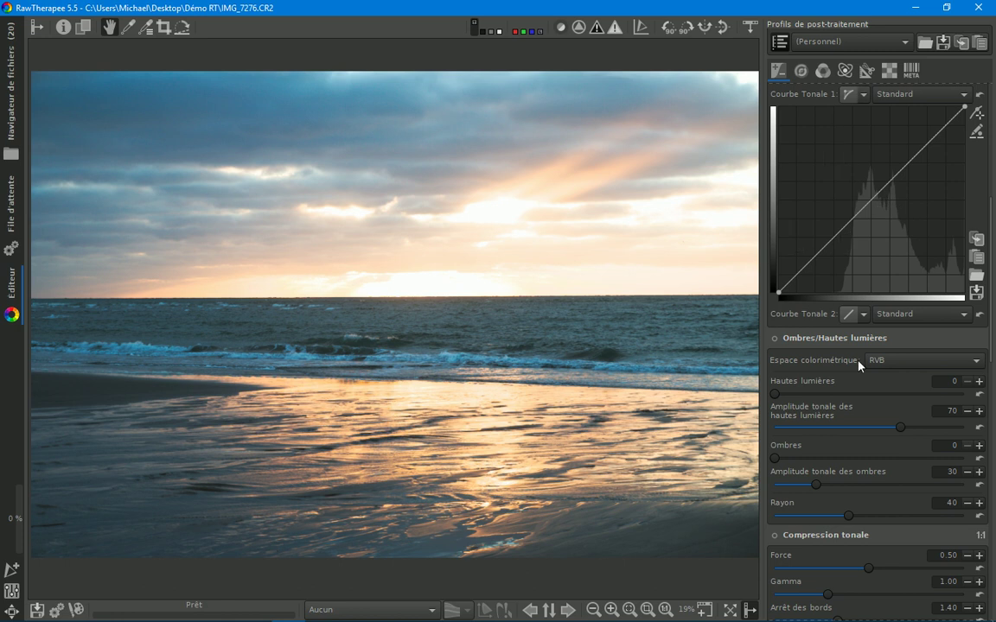
Step: Switch Courbe Tonale 1 from the control cage to the multi-point curve type and reset it to a straight diagonal
{"action": "left_click", "coordinate": [867, 97]}
{"action": "left_click", "coordinate": [869, 124]}
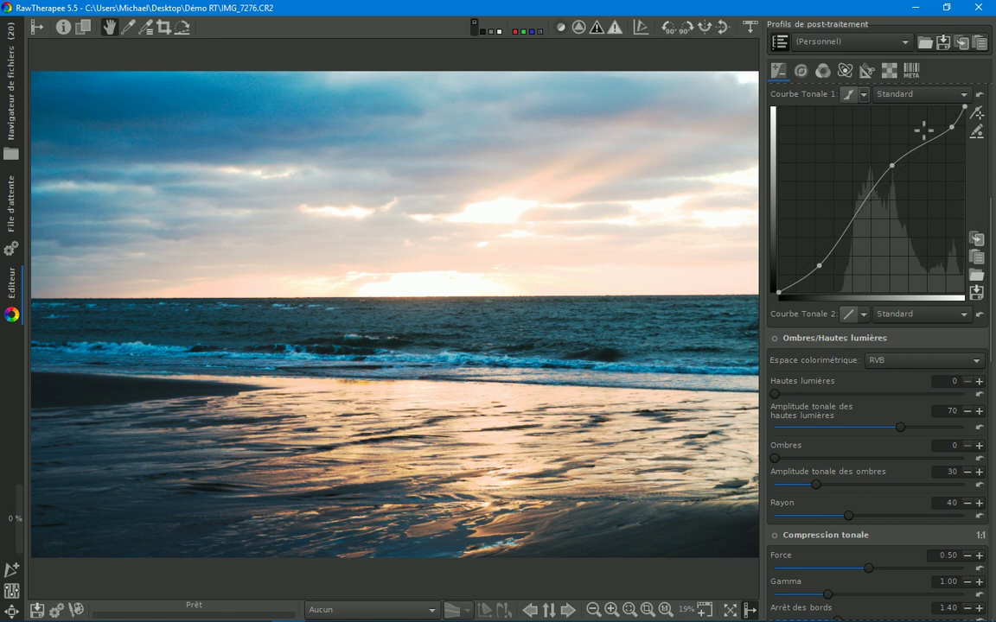
{"action": "scroll", "coordinate": [896, 169], "scroll_direction": "up", "scroll_amount": 2}
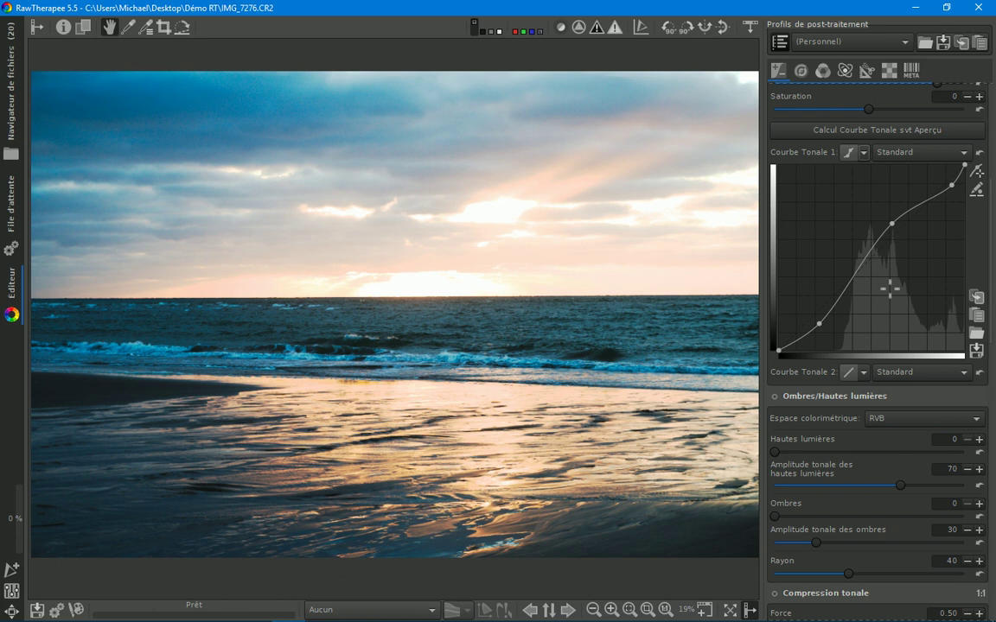
{"action": "left_click", "coordinate": [981, 154]}
Step: Keep Courbe Tonale 1 in Standard mode and try a steep S-curve with a raised highlight point and a shadow point on the base line
{"action": "left_click", "coordinate": [962, 153]}
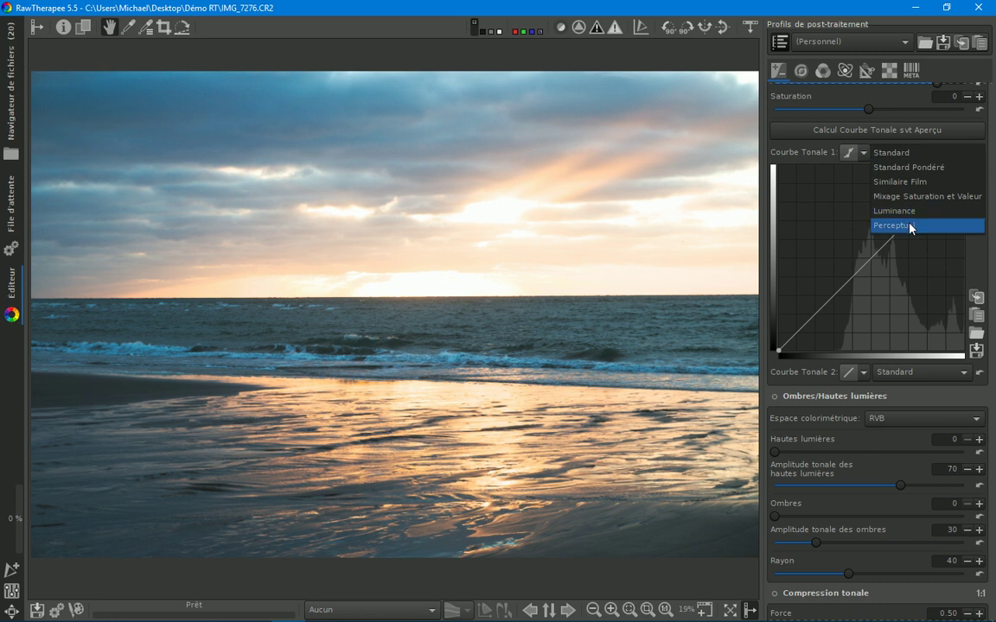
{"action": "left_click", "coordinate": [927, 155]}
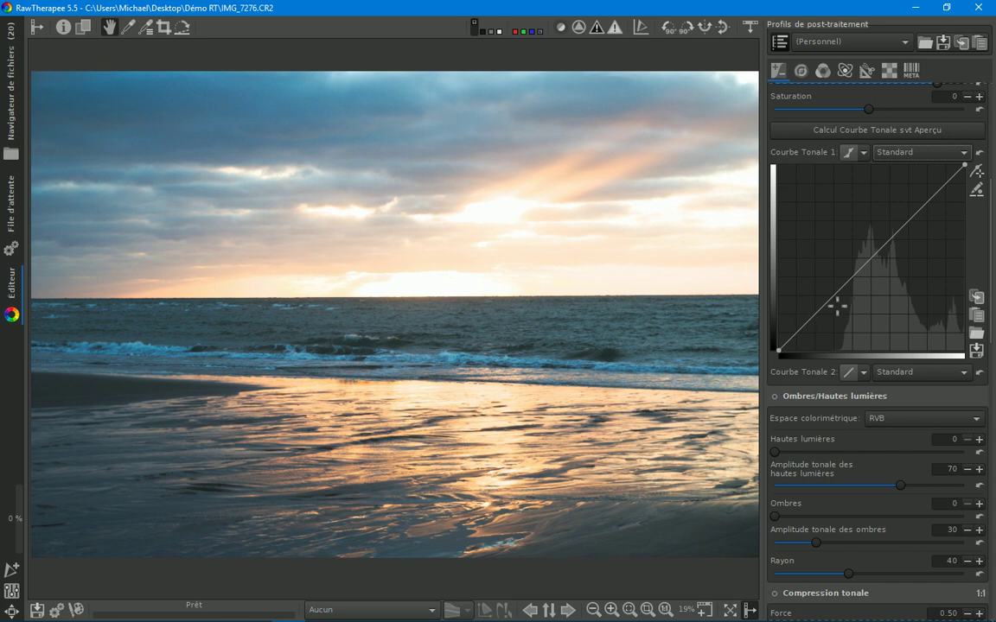
{"action": "left_click_drag", "start_coordinate": [805, 338], "coordinate": [810, 348]}
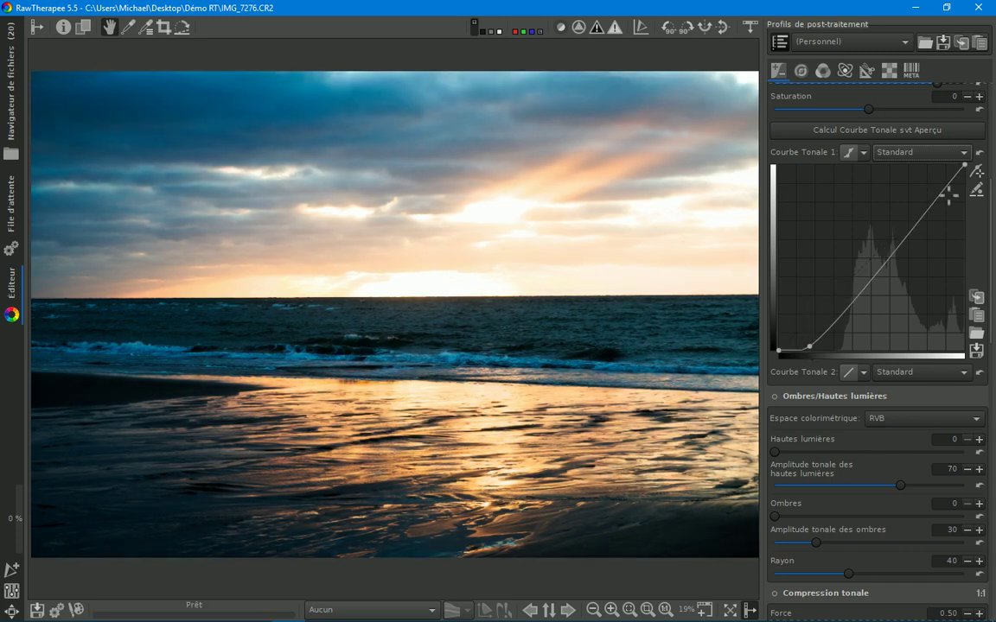
{"action": "left_click_drag", "start_coordinate": [943, 191], "coordinate": [926, 176]}
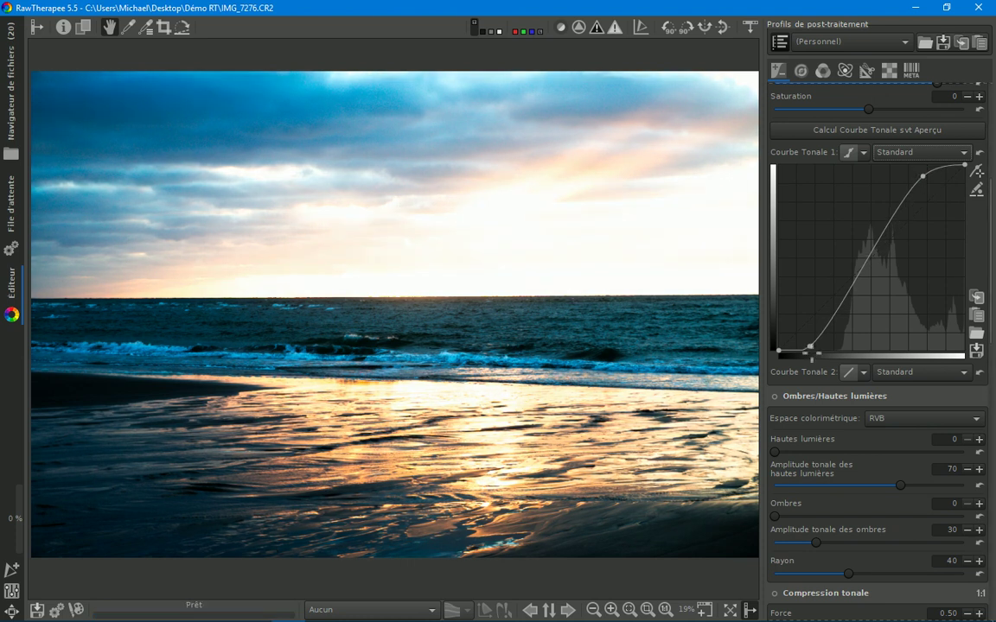
{"action": "left_click_drag", "start_coordinate": [810, 346], "coordinate": [829, 339]}
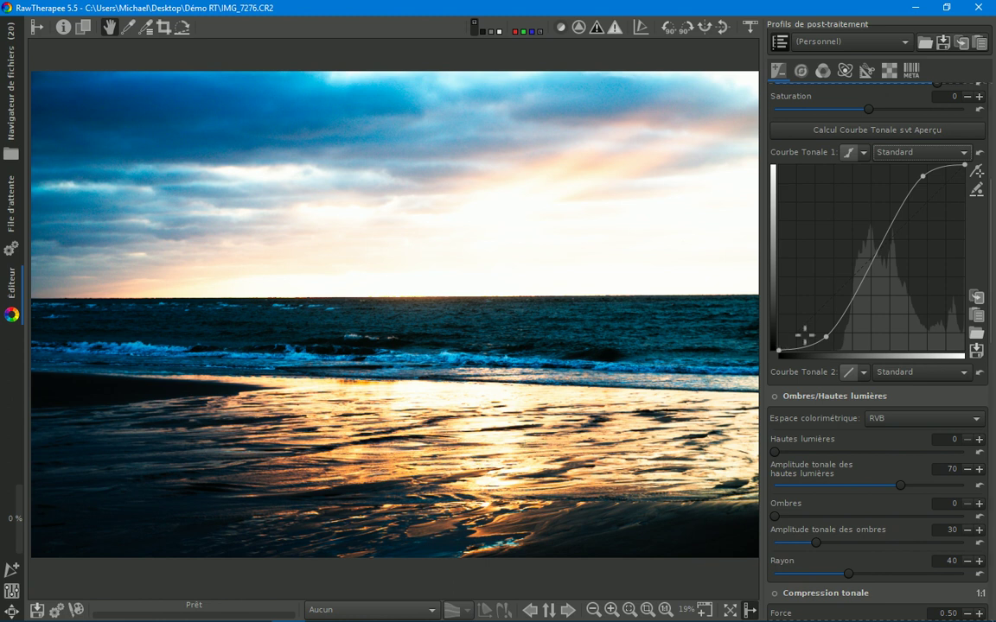
{"action": "left_click_drag", "start_coordinate": [826, 337], "coordinate": [854, 355]}
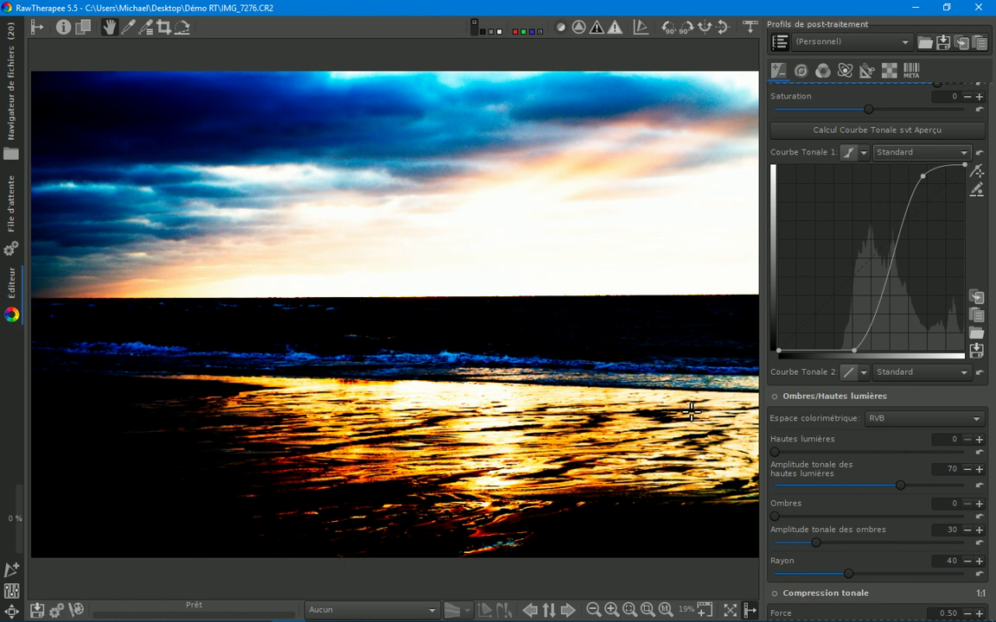
Step: Reset Courbe Tonale 1, try its black point about a third of the way along the base line, and restore the diagonal
{"action": "left_click", "coordinate": [979, 154]}
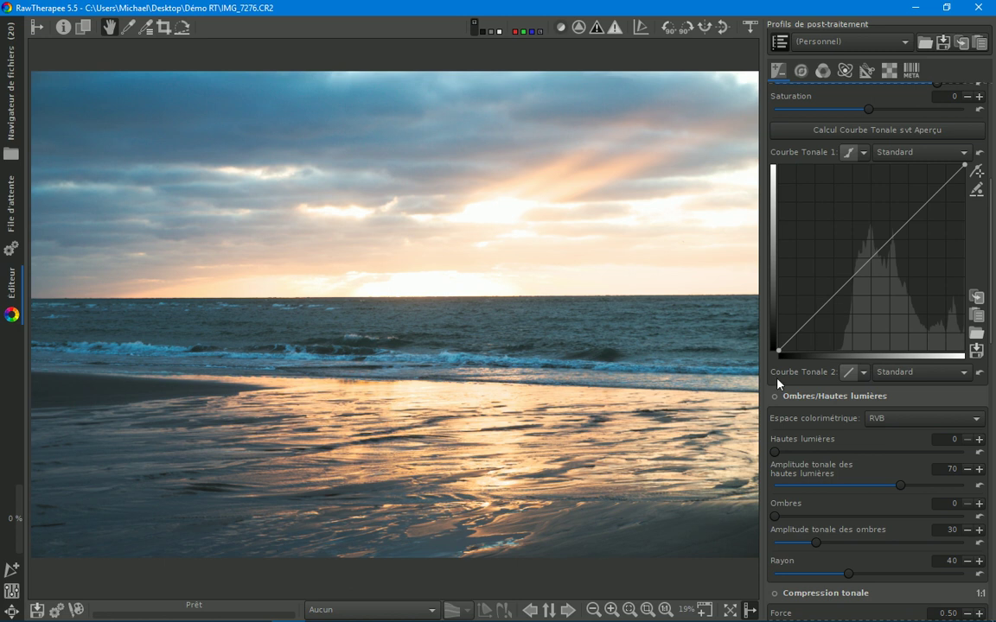
{"action": "left_click_drag", "start_coordinate": [780, 353], "coordinate": [843, 352]}
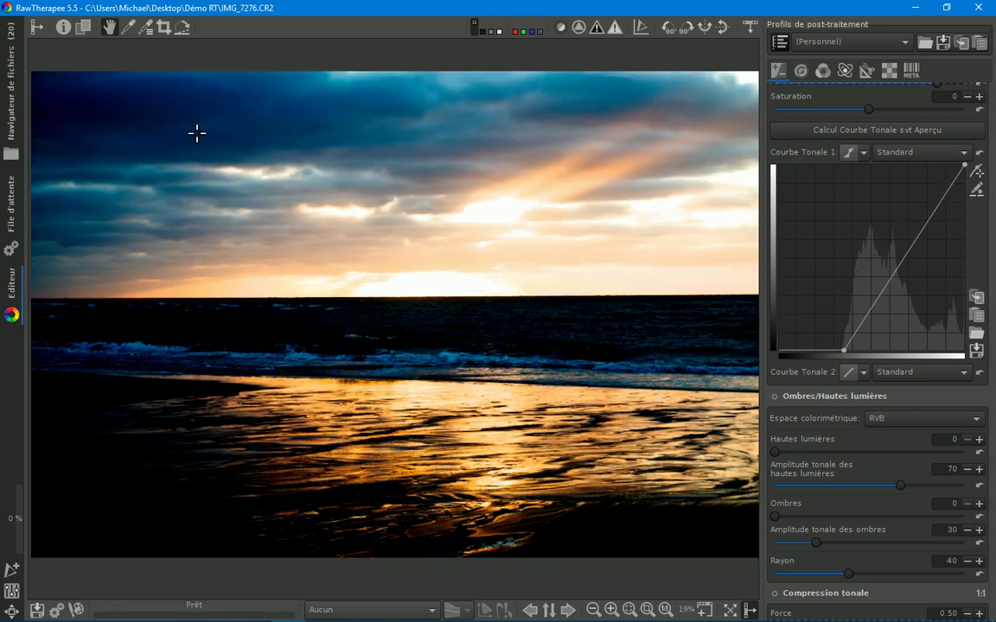
{"action": "left_click", "coordinate": [980, 153]}
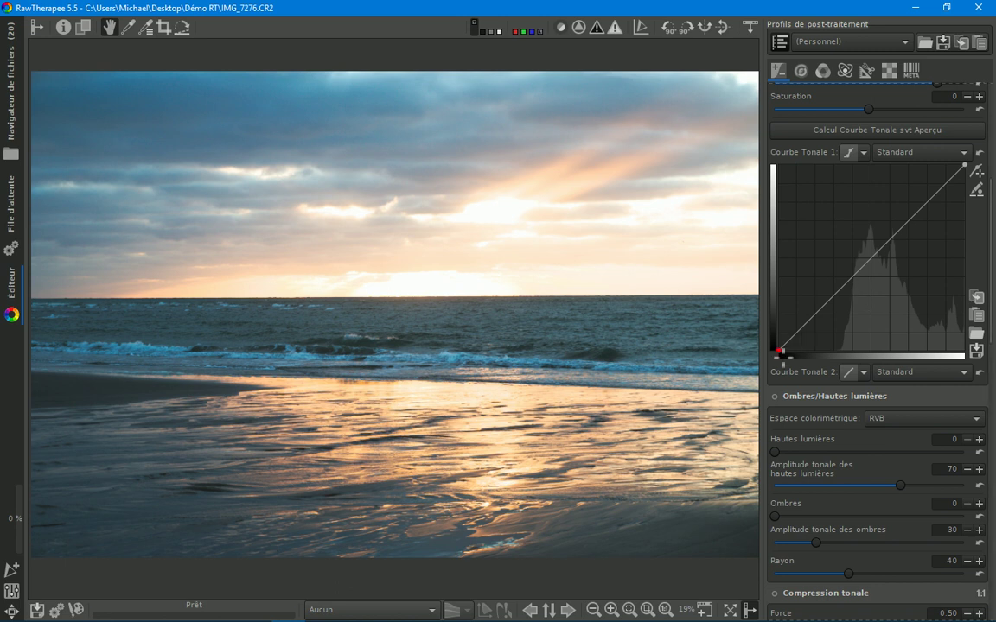
Step: Move Courbe Tonale 1's black and white endpoints inward horizontally by about one grid square each
{"action": "left_click_drag", "start_coordinate": [779, 352], "coordinate": [795, 352]}
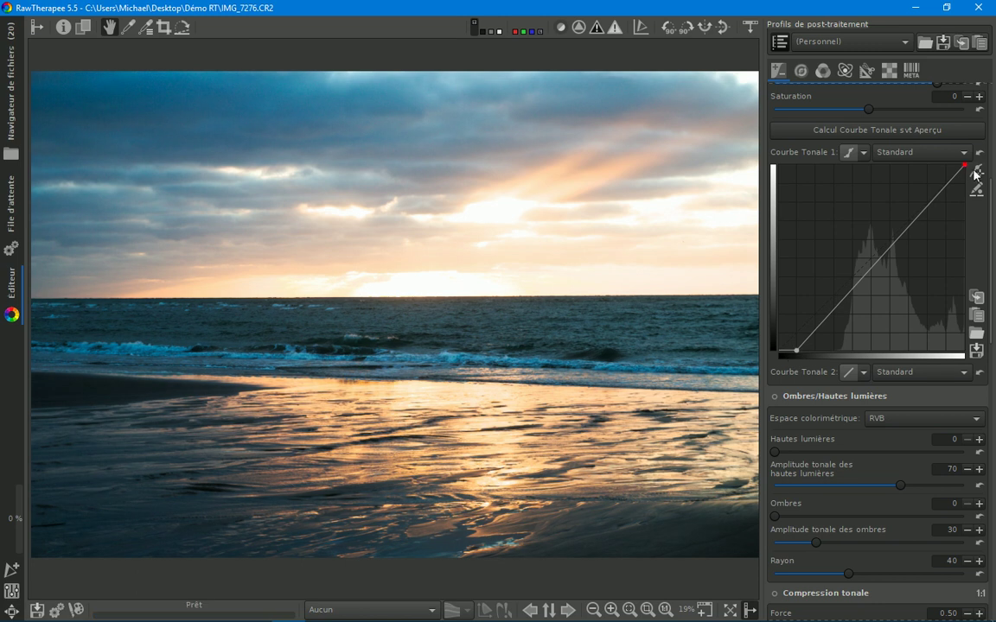
{"action": "left_click_drag", "start_coordinate": [964, 164], "coordinate": [947, 163]}
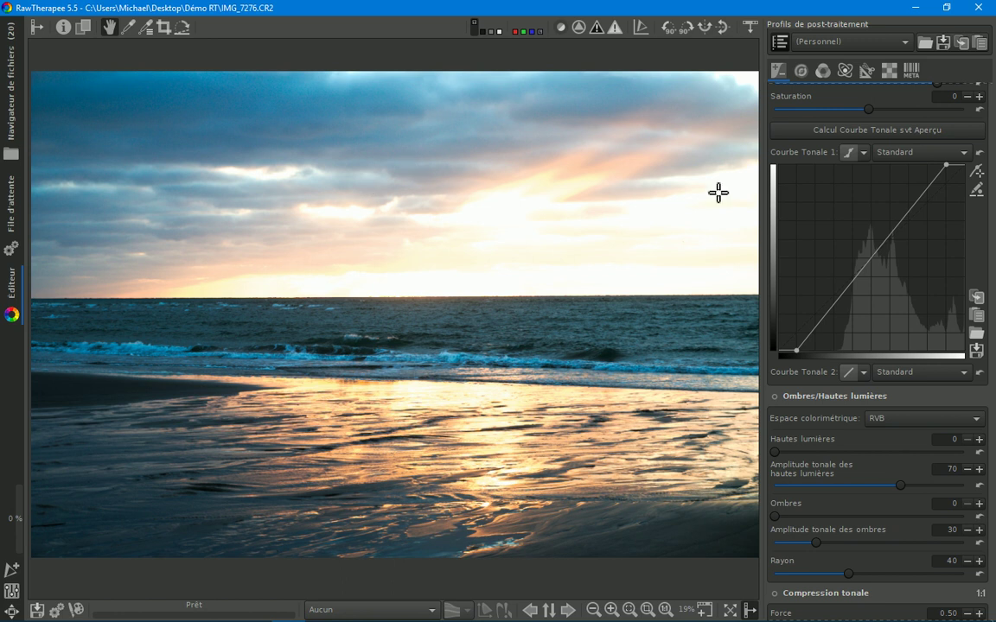
Step: Compare the Standard Pondéré and Standard modes on Courbe Tonale 1, finishing on Standard Pondéré
{"action": "left_click", "coordinate": [962, 154]}
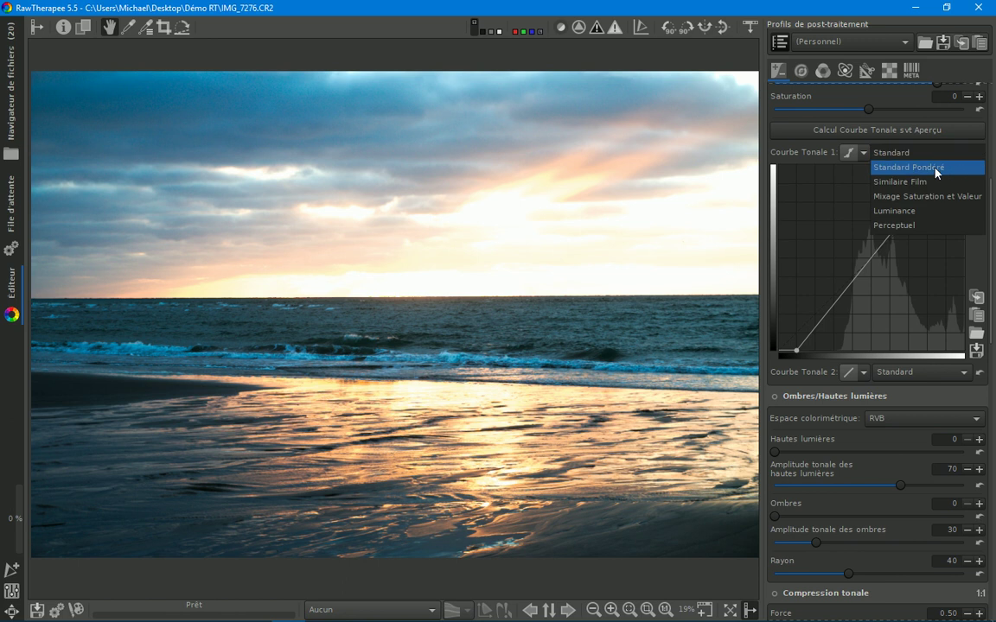
{"action": "left_click", "coordinate": [936, 167]}
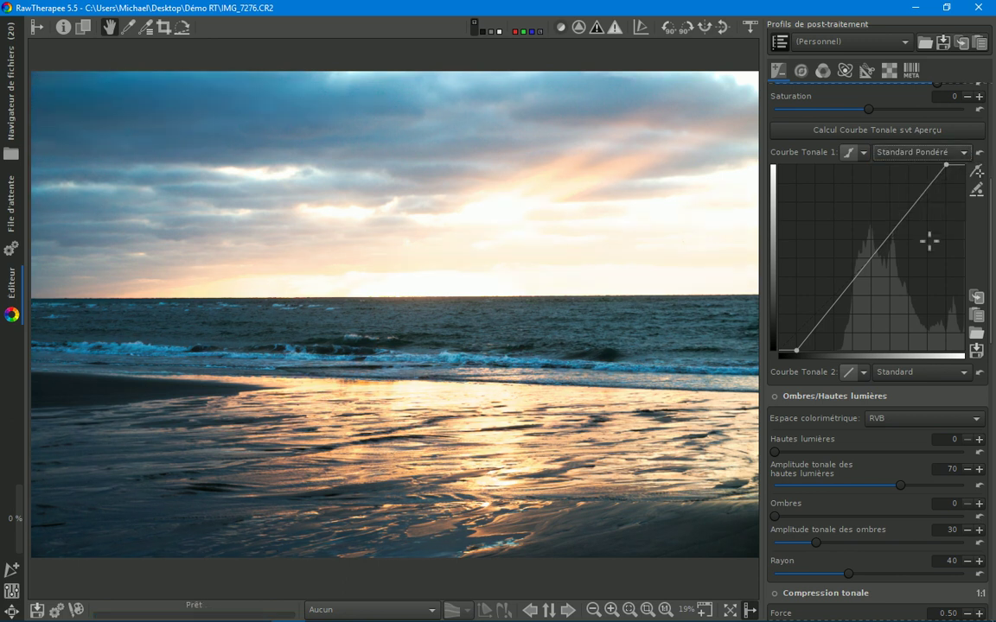
{"action": "left_click", "coordinate": [949, 152]}
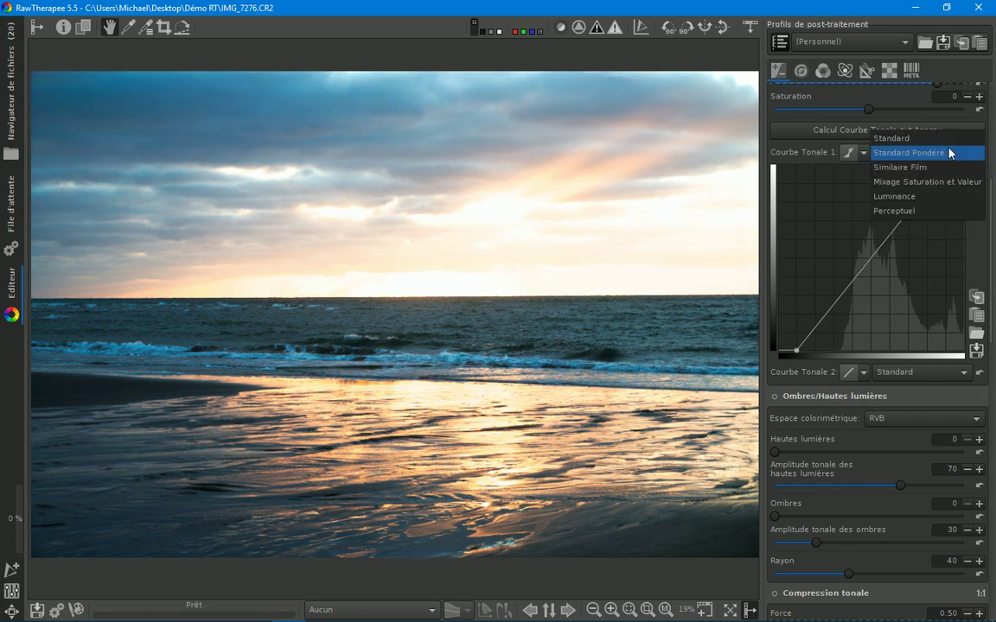
{"action": "left_click", "coordinate": [939, 138]}
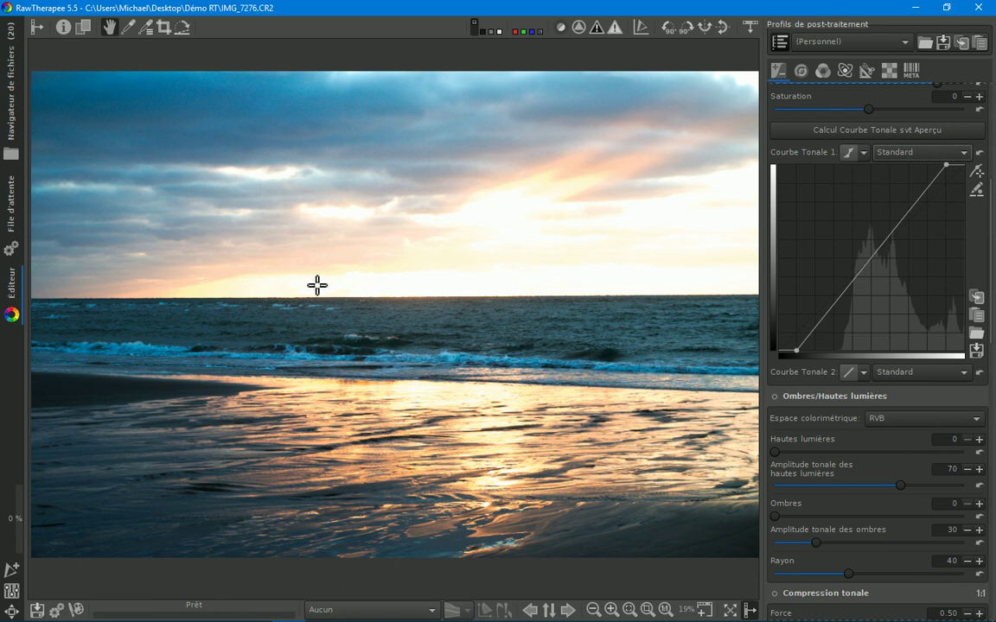
{"action": "left_click", "coordinate": [920, 152]}
{"action": "left_click", "coordinate": [903, 164]}
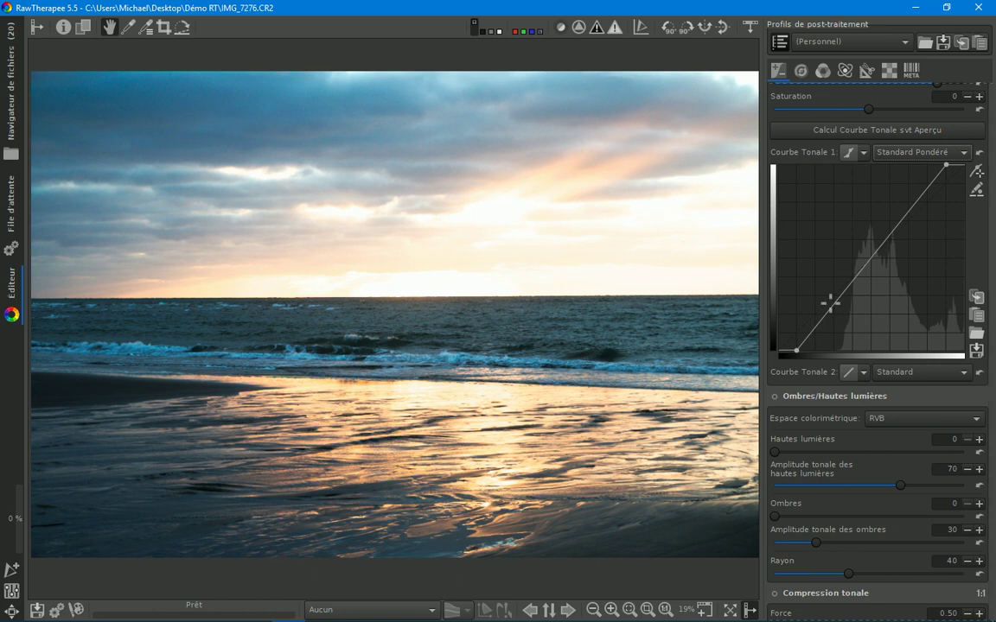
Step: Set Courbe Tonale 1's mode to Similaire Film and steepen it with a base-line point about a third across and the white point further inward
{"action": "left_click", "coordinate": [911, 154]}
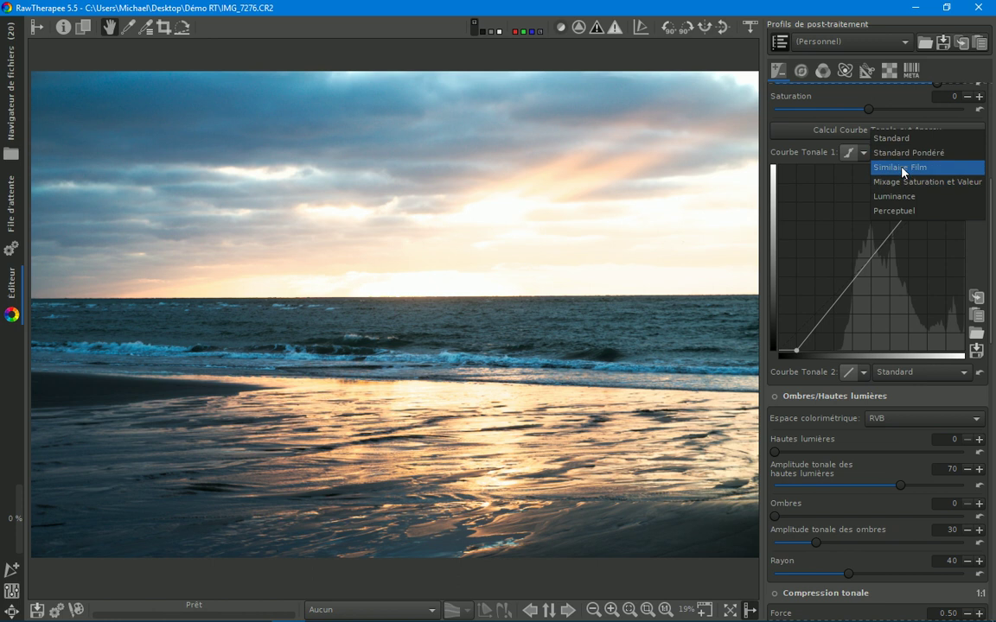
{"action": "left_click", "coordinate": [903, 168]}
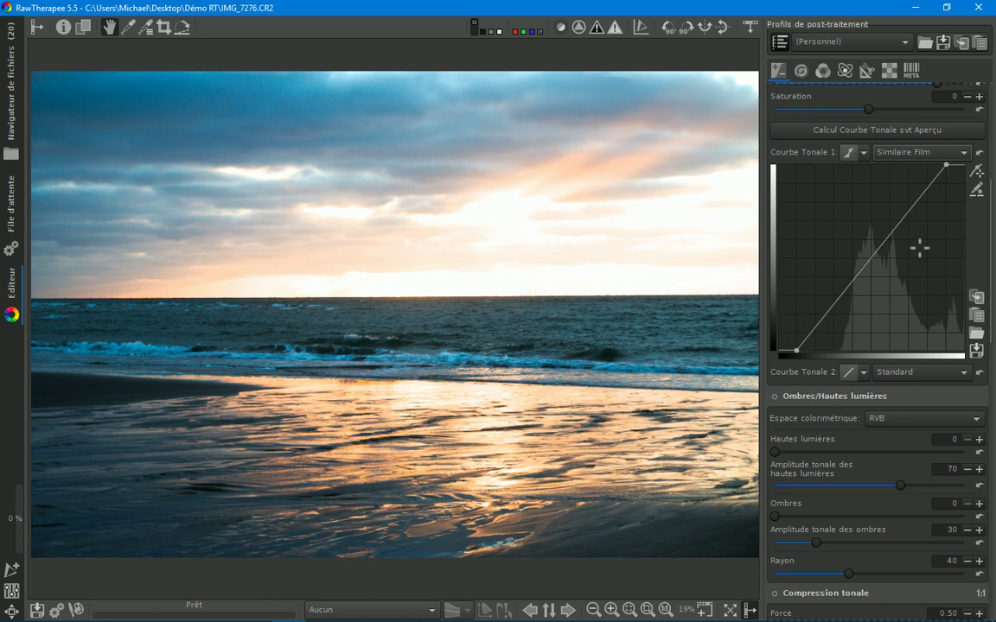
{"action": "left_click_drag", "start_coordinate": [796, 350], "coordinate": [843, 351]}
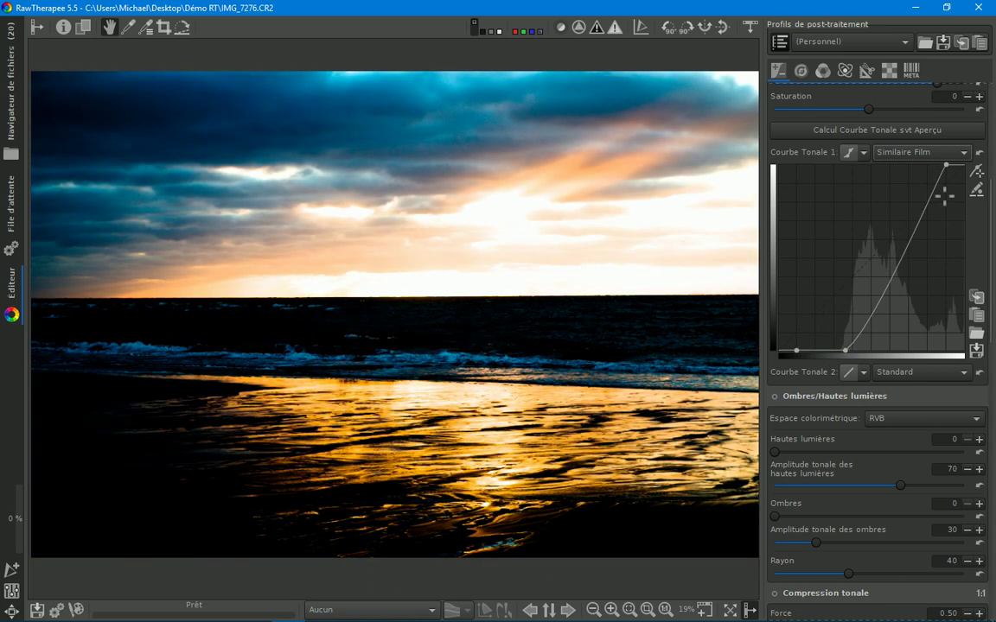
{"action": "left_click_drag", "start_coordinate": [946, 164], "coordinate": [918, 164]}
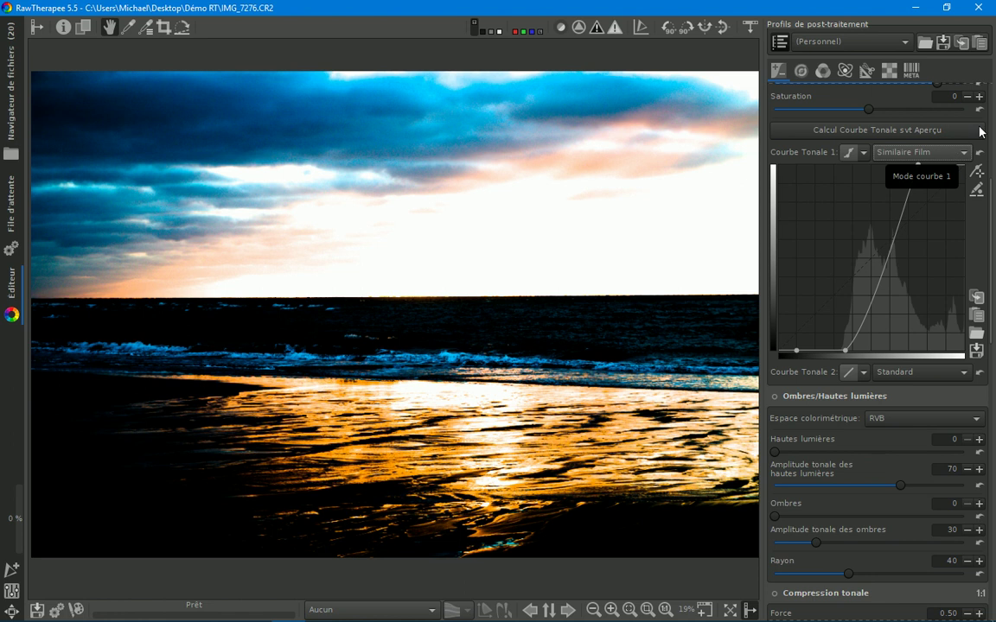
Step: Compare the Mixage Saturation et Valeur, Standard, Standard Pondéré and Similaire Film modes on the steep curve, finishing on Mixage Saturation et Valeur
{"action": "left_click", "coordinate": [957, 154]}
{"action": "left_click", "coordinate": [964, 172]}
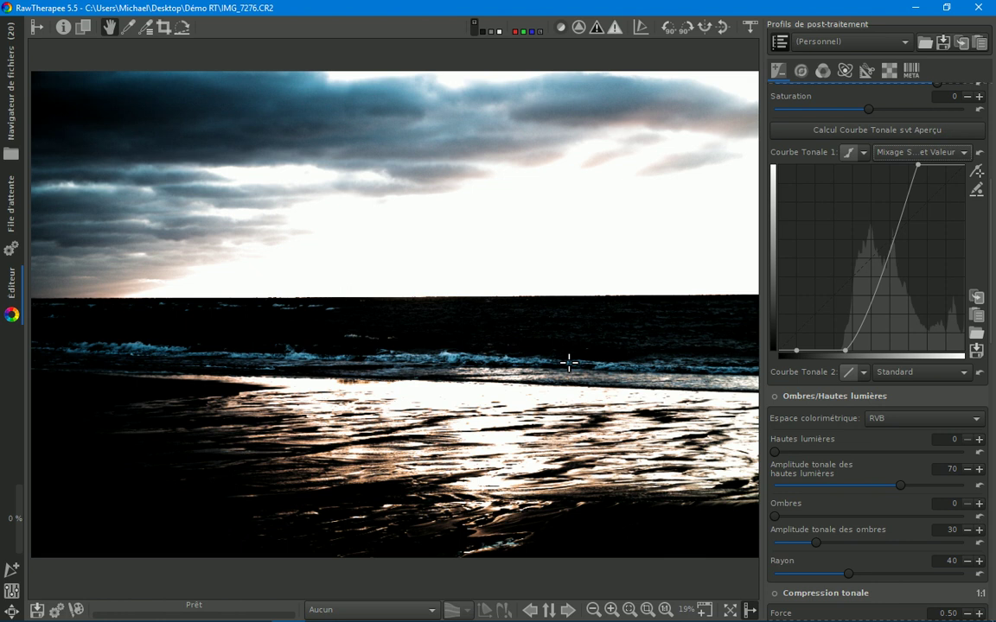
{"action": "left_click", "coordinate": [890, 155]}
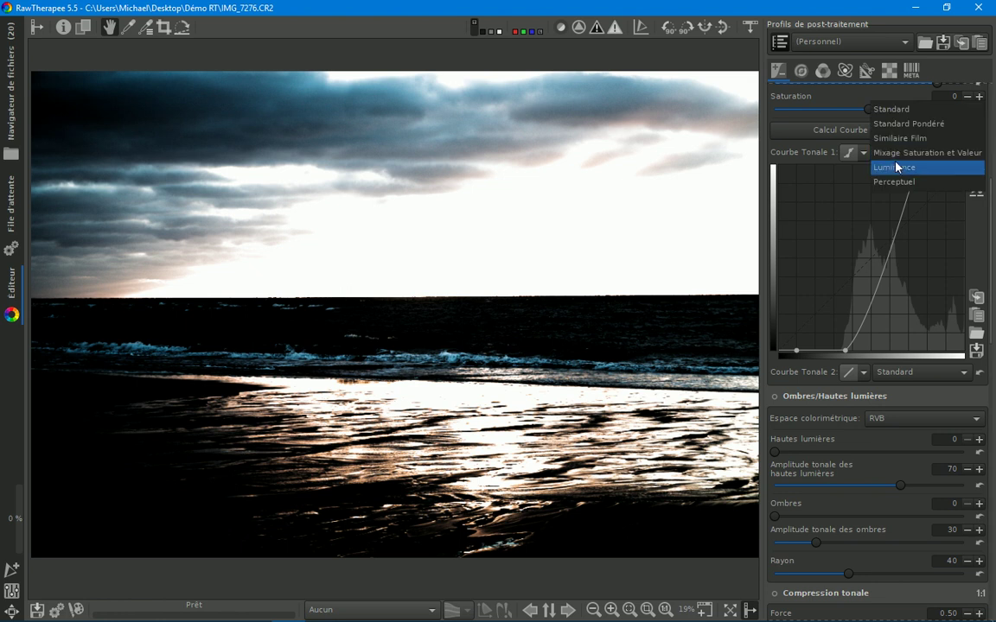
{"action": "left_click", "coordinate": [890, 109]}
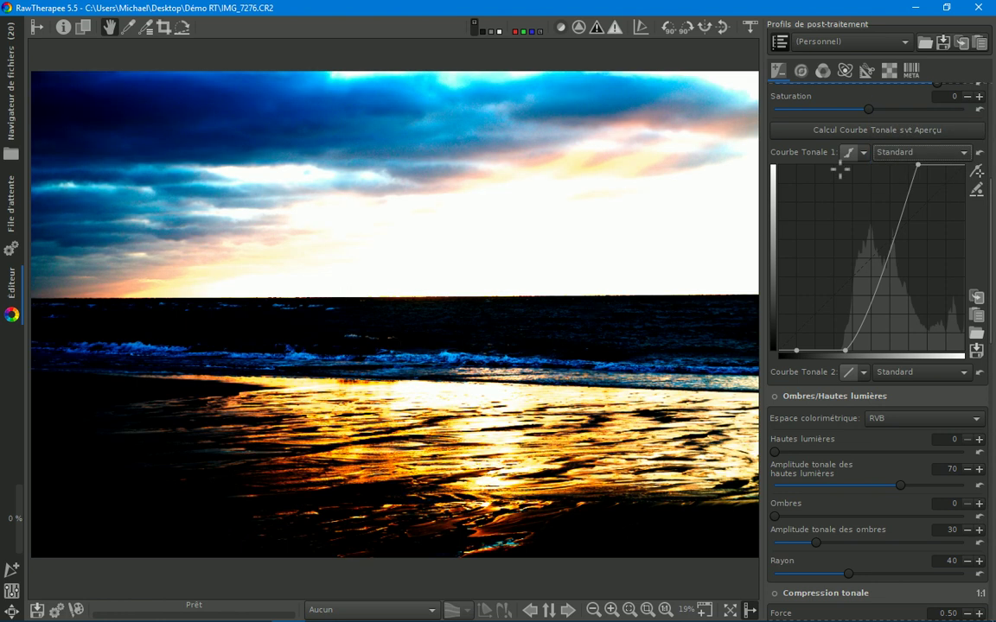
{"action": "left_click", "coordinate": [895, 152]}
{"action": "left_click", "coordinate": [895, 167]}
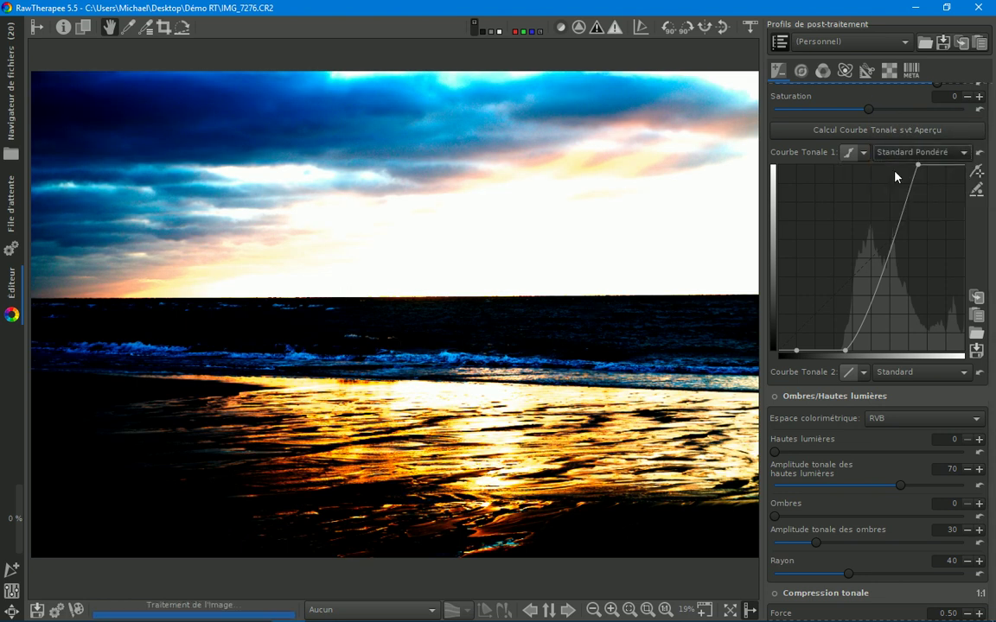
{"action": "left_click", "coordinate": [909, 153]}
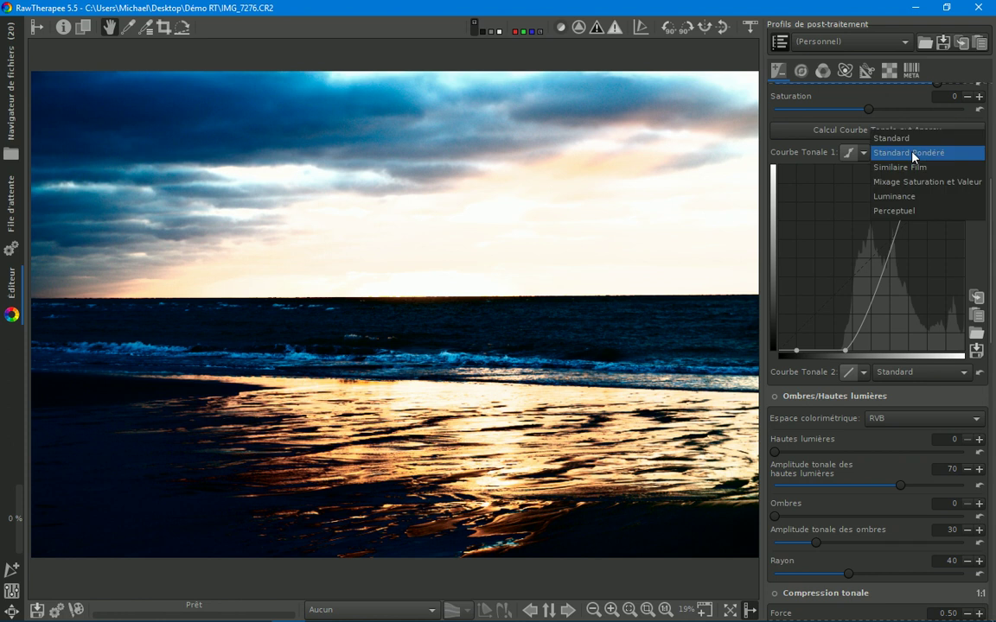
{"action": "left_click", "coordinate": [909, 170]}
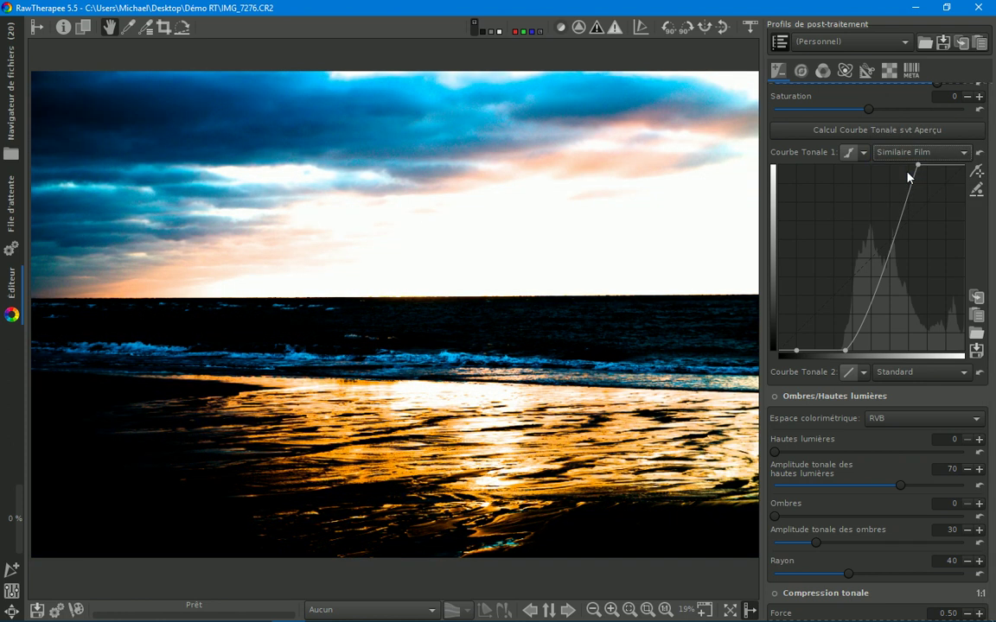
{"action": "left_click", "coordinate": [908, 153]}
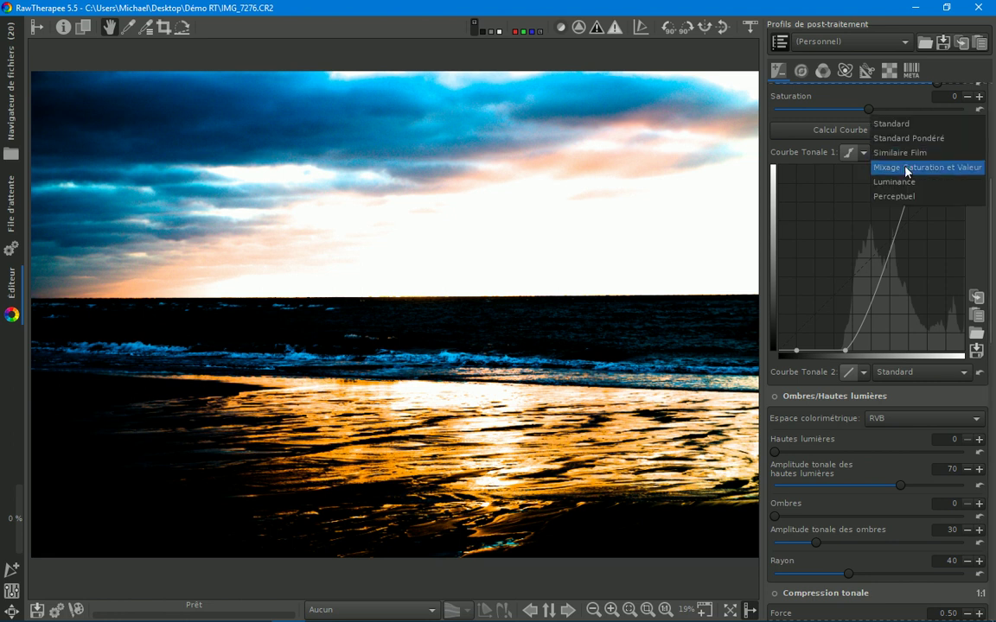
{"action": "left_click", "coordinate": [907, 167]}
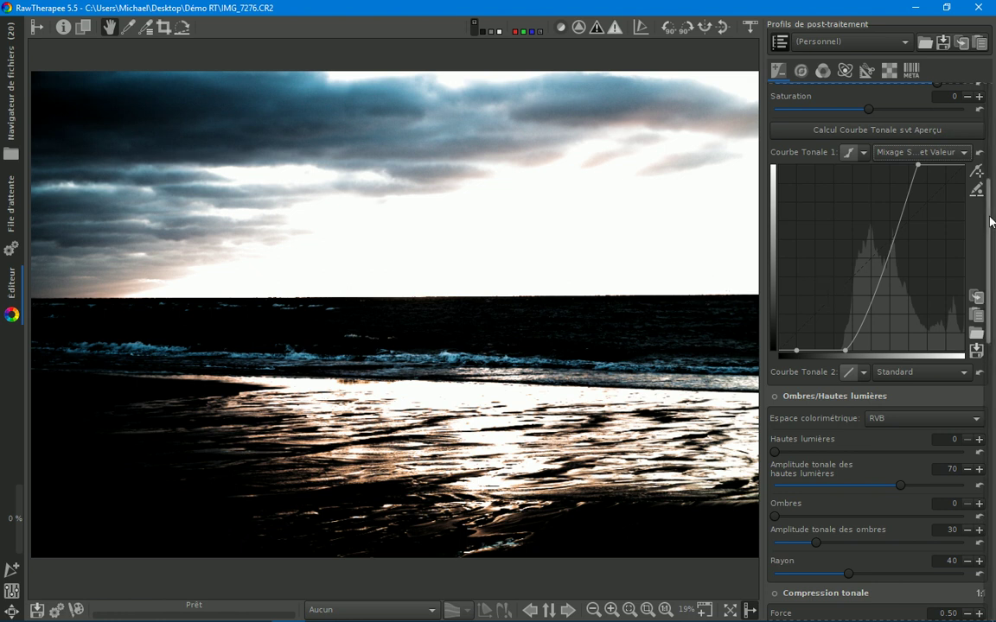
Step: Try Chromaticité at 25 and 56 in Ajustements Lab, and bring it back down to 2
{"action": "scroll", "coordinate": [864, 122], "scroll_direction": "up", "scroll_amount": 1}
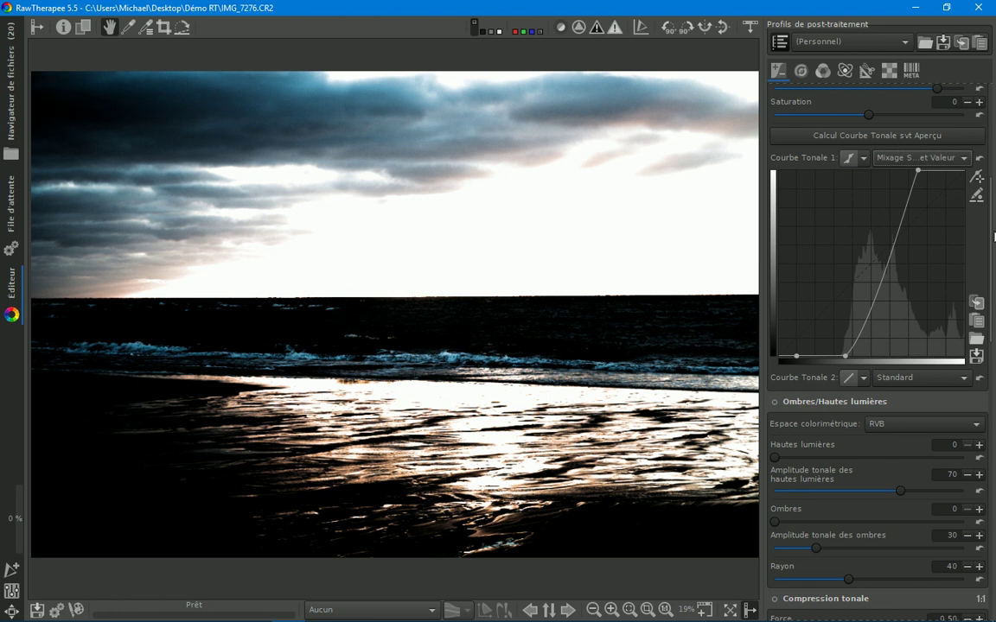
{"action": "left_click_drag", "start_coordinate": [994, 235], "coordinate": [994, 434]}
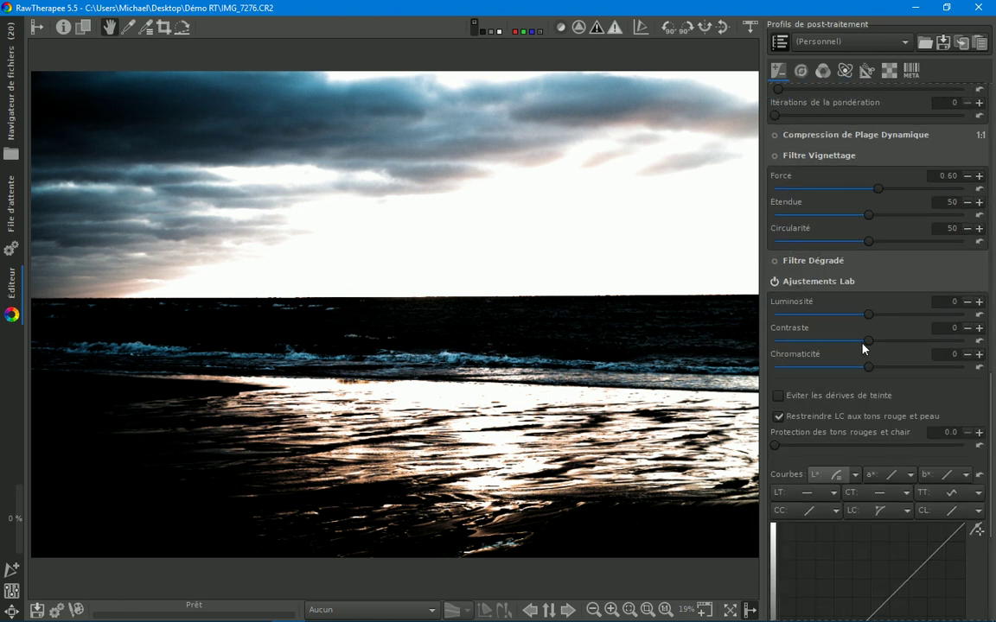
{"action": "left_click_drag", "start_coordinate": [869, 368], "coordinate": [900, 370]}
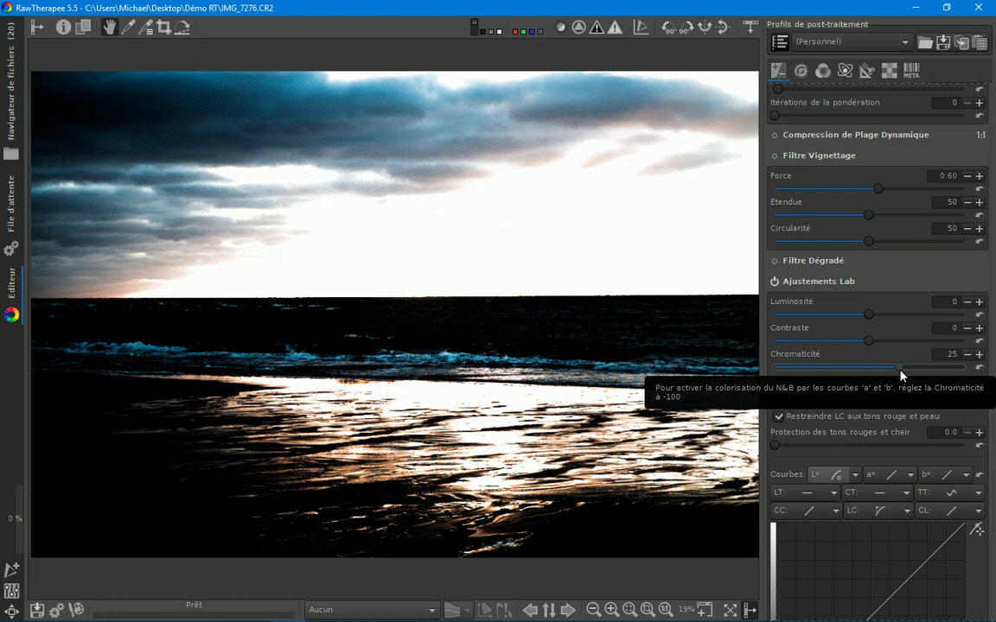
{"action": "left_click_drag", "start_coordinate": [925, 370], "coordinate": [933, 370]}
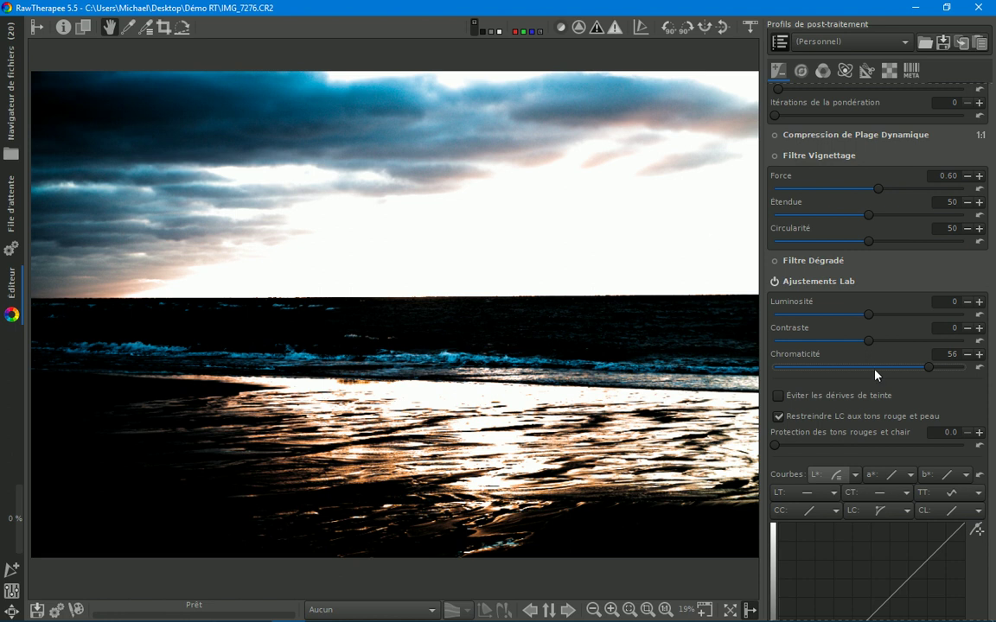
{"action": "left_click_drag", "start_coordinate": [931, 372], "coordinate": [868, 368]}
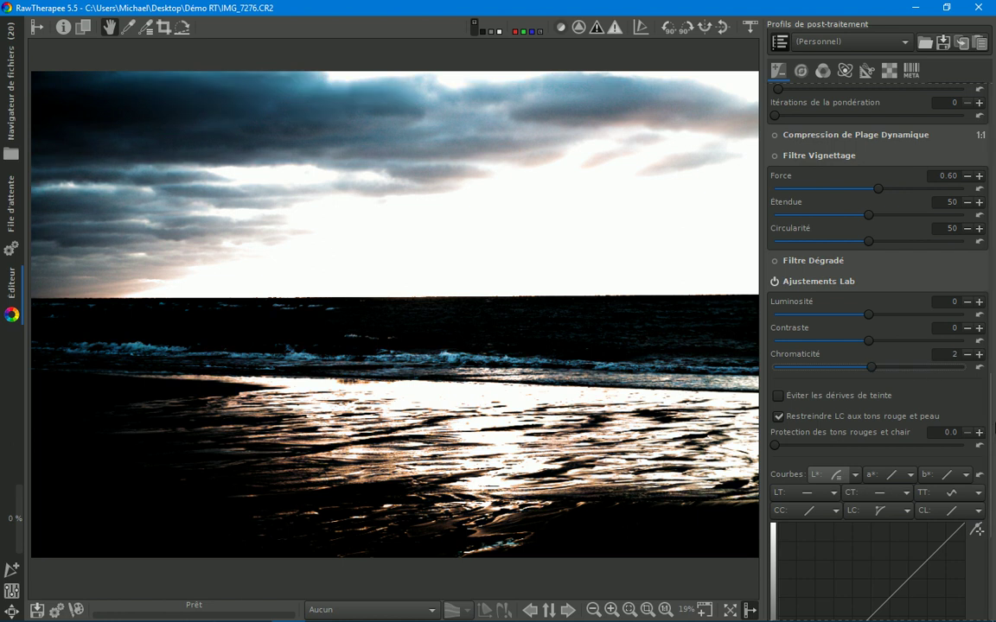
Step: Soften Courbe Tonale 1 by raising the shadow point, moving the black point outward and shifting the white point outward
{"action": "scroll", "coordinate": [873, 369], "scroll_direction": "up", "scroll_amount": 15}
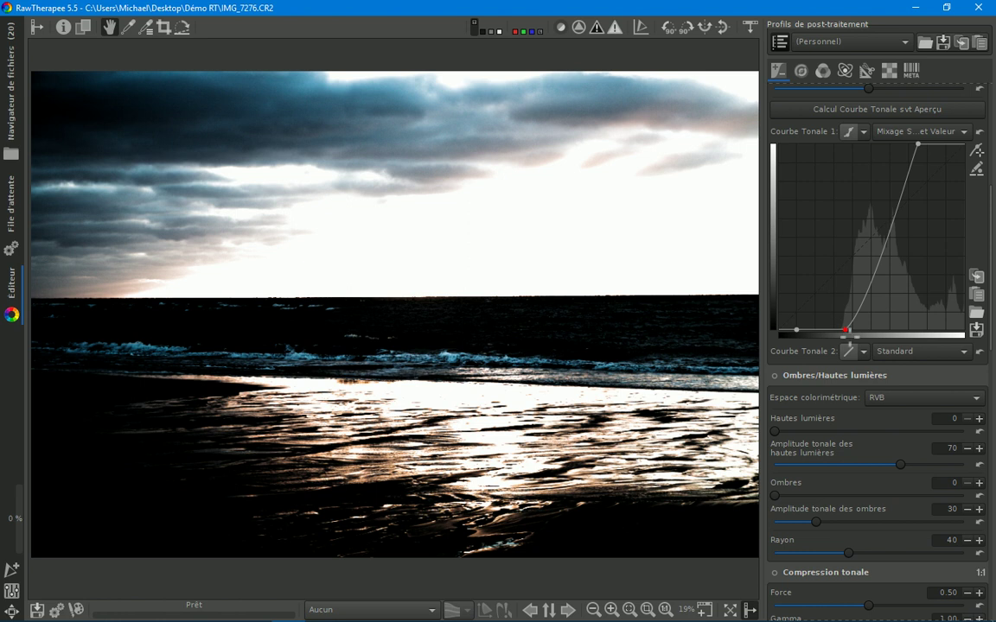
{"action": "mouse_move", "coordinate": [847, 330]}
{"action": "left_mouse_down"}
{"action": "mouse_move", "coordinate": [829, 337]}
{"action": "mouse_move", "coordinate": [828, 325]}
{"action": "left_mouse_up"}
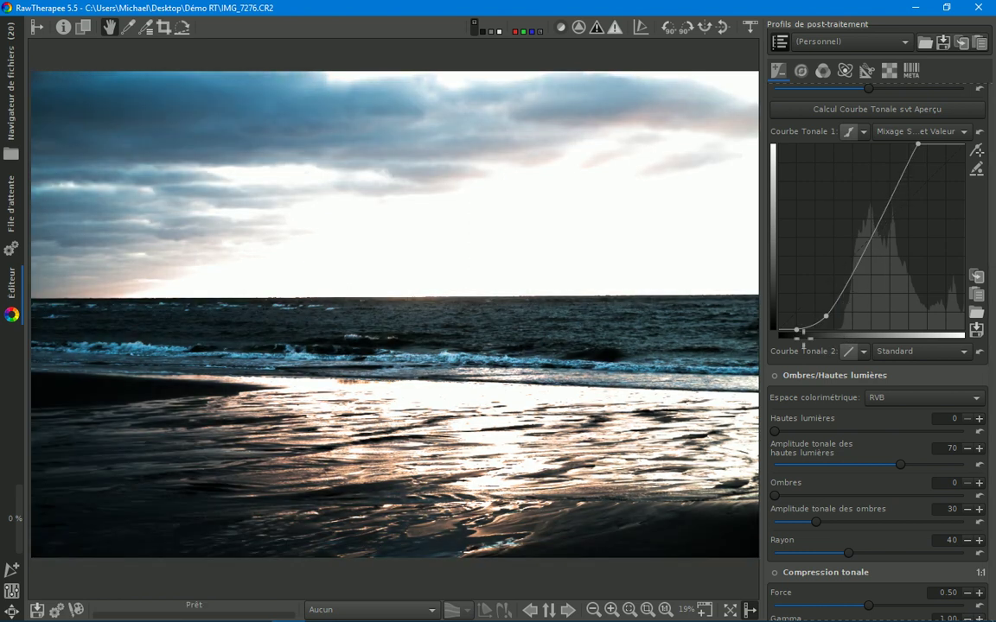
{"action": "left_click_drag", "start_coordinate": [796, 330], "coordinate": [789, 332]}
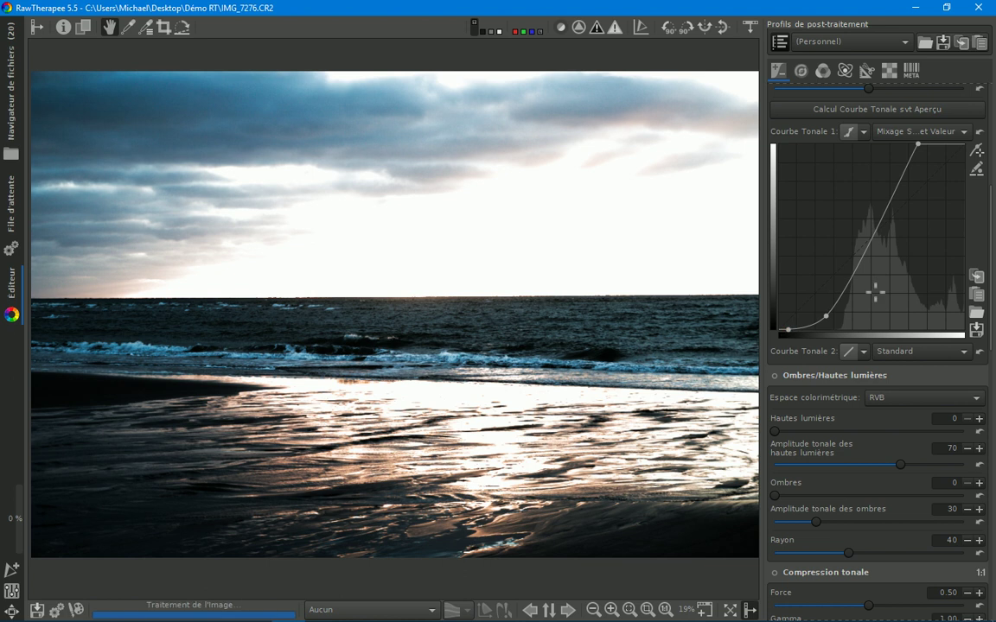
{"action": "left_click_drag", "start_coordinate": [919, 144], "coordinate": [945, 144]}
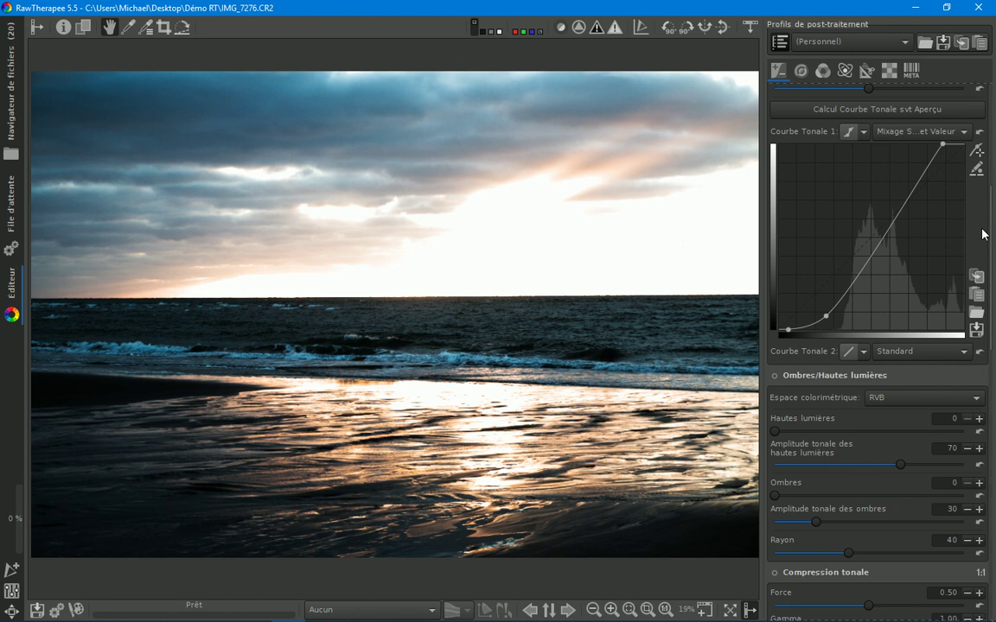
Step: Try Chromaticité at 41 in Ajustements Lab and reset it to 0
{"action": "scroll", "coordinate": [991, 244], "scroll_direction": "down", "scroll_amount": 10}
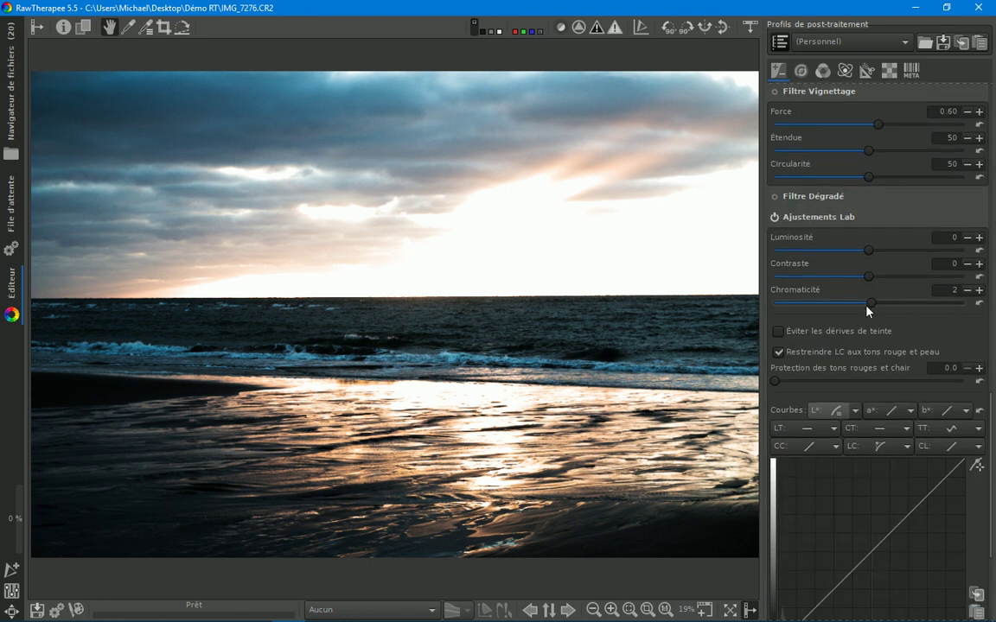
{"action": "left_click_drag", "start_coordinate": [867, 309], "coordinate": [915, 305]}
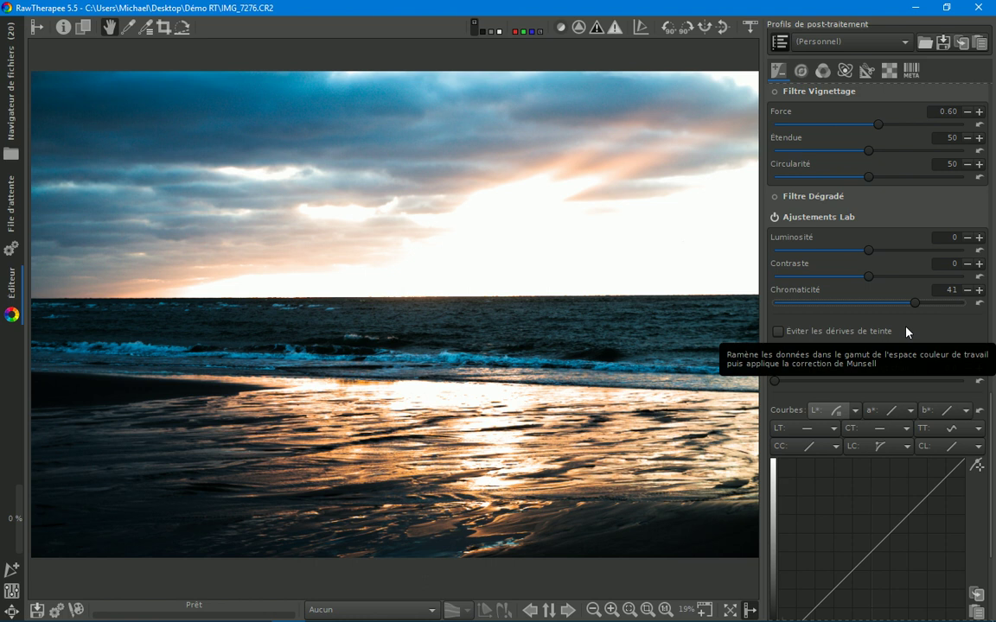
{"action": "double_click", "coordinate": [962, 291]}
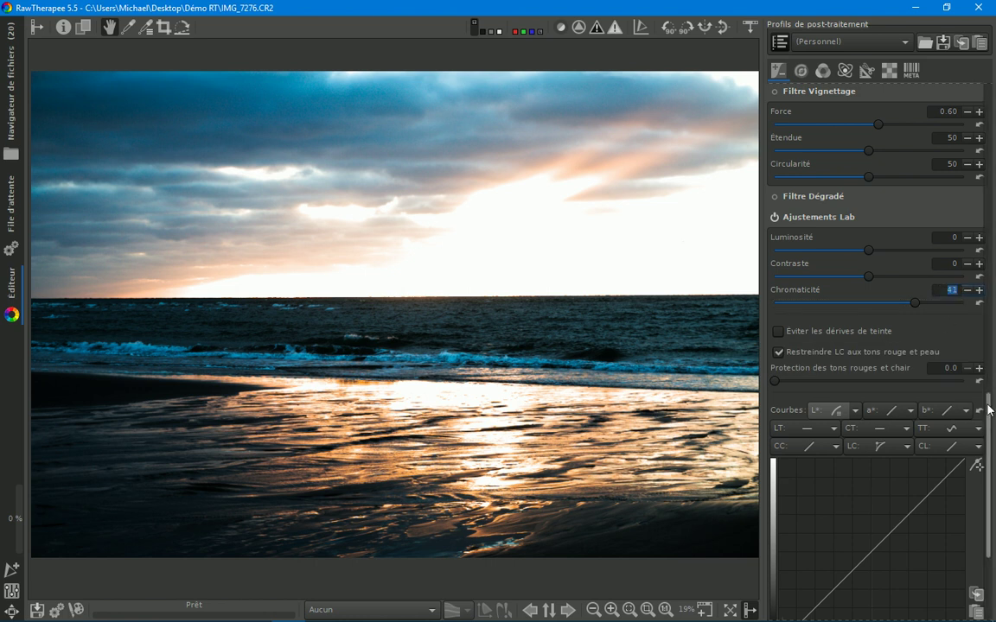
{"action": "left_click_drag", "start_coordinate": [988, 410], "coordinate": [989, 363]}
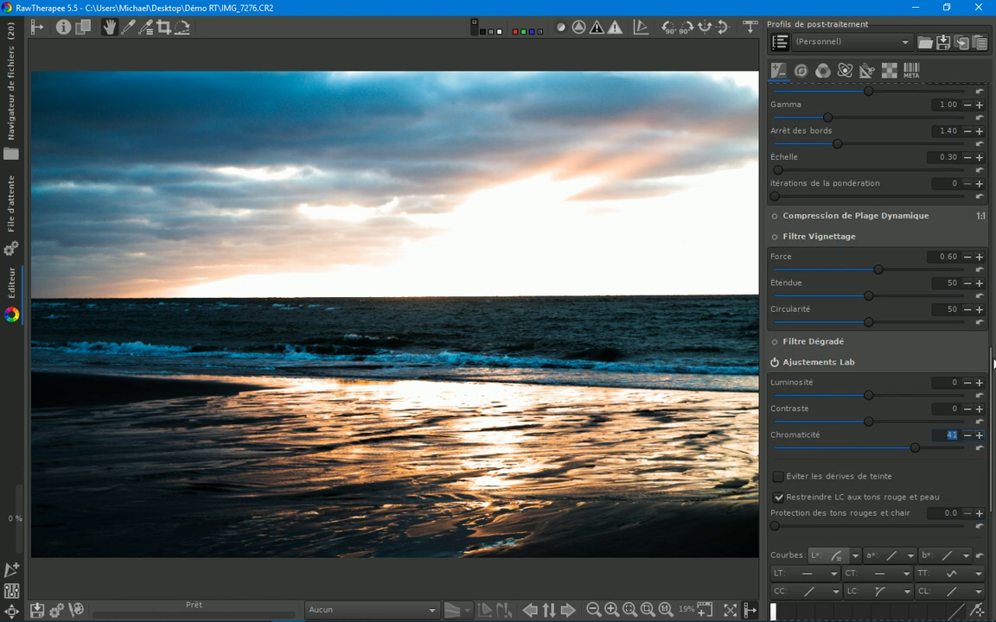
{"action": "left_click", "coordinate": [979, 448]}
Step: Set Courbe Tonale 1's mode to Luminance and reset its curve to a straight diagonal
{"action": "left_click_drag", "start_coordinate": [990, 434], "coordinate": [966, 269]}
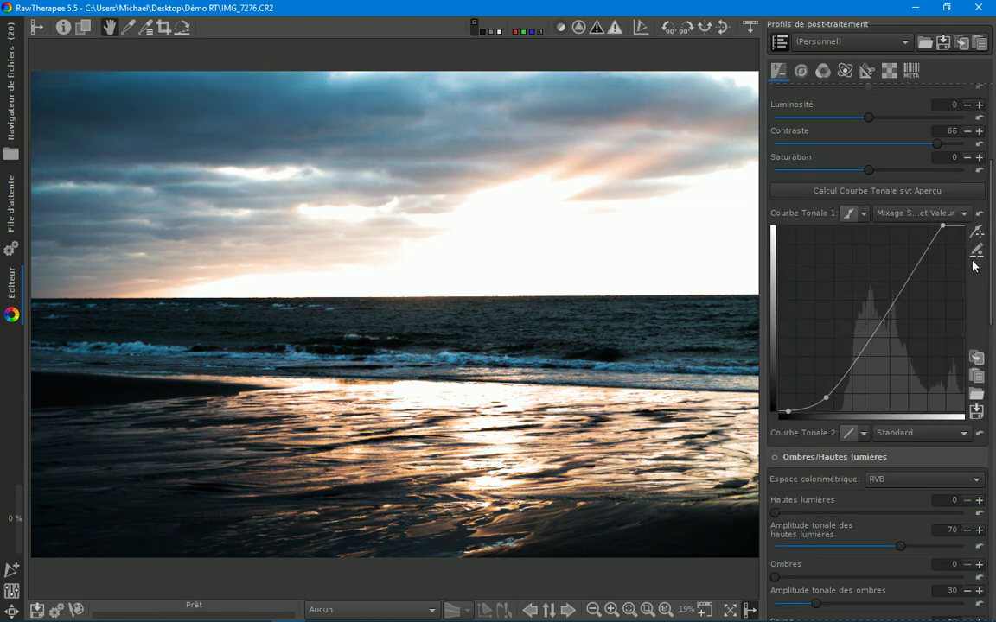
{"action": "left_click", "coordinate": [962, 214]}
{"action": "key", "text": "Escape"}
{"action": "scroll", "coordinate": [939, 222], "scroll_direction": "down", "scroll_amount": 1}
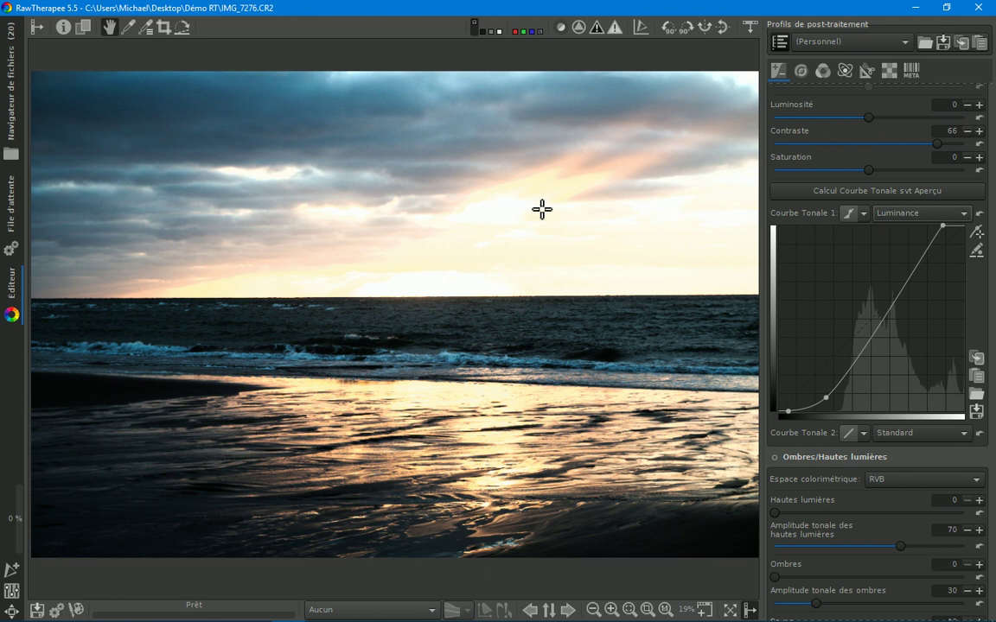
{"action": "left_click", "coordinate": [980, 212]}
Step: Switch the Lab L* curve to Cage de contrôle and shape an S-curve with a lowered shadow point and a highlight point on the upper edge
{"action": "left_click_drag", "start_coordinate": [992, 273], "coordinate": [994, 471]}
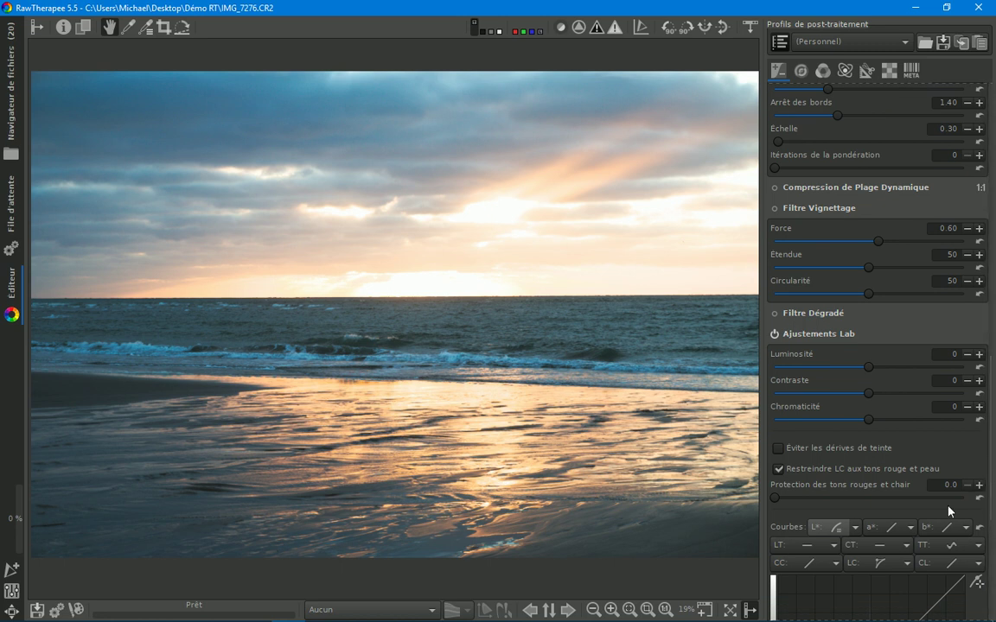
{"action": "left_click", "coordinate": [854, 527]}
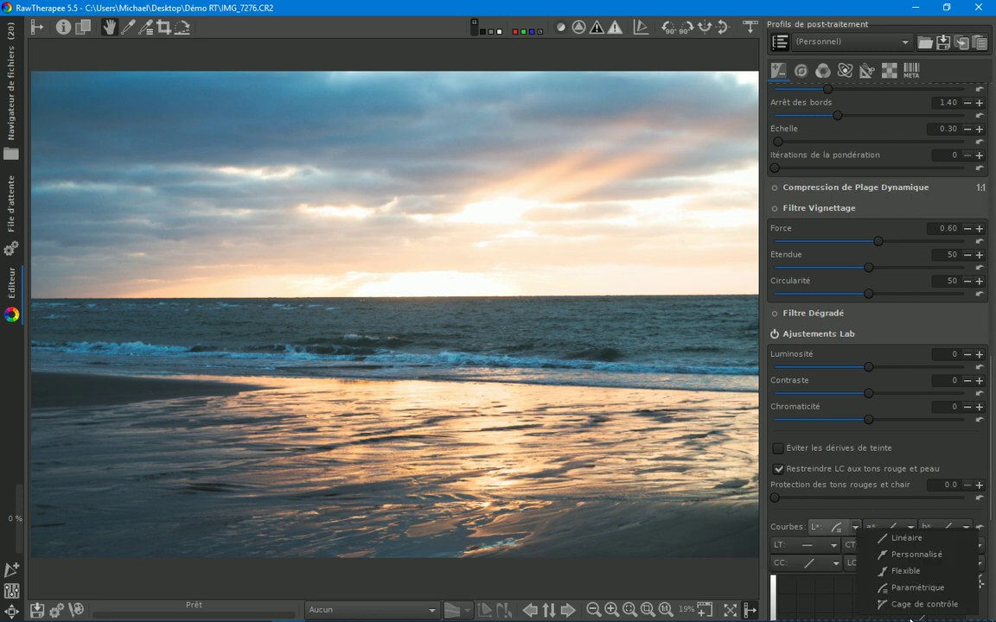
{"action": "left_click", "coordinate": [884, 604]}
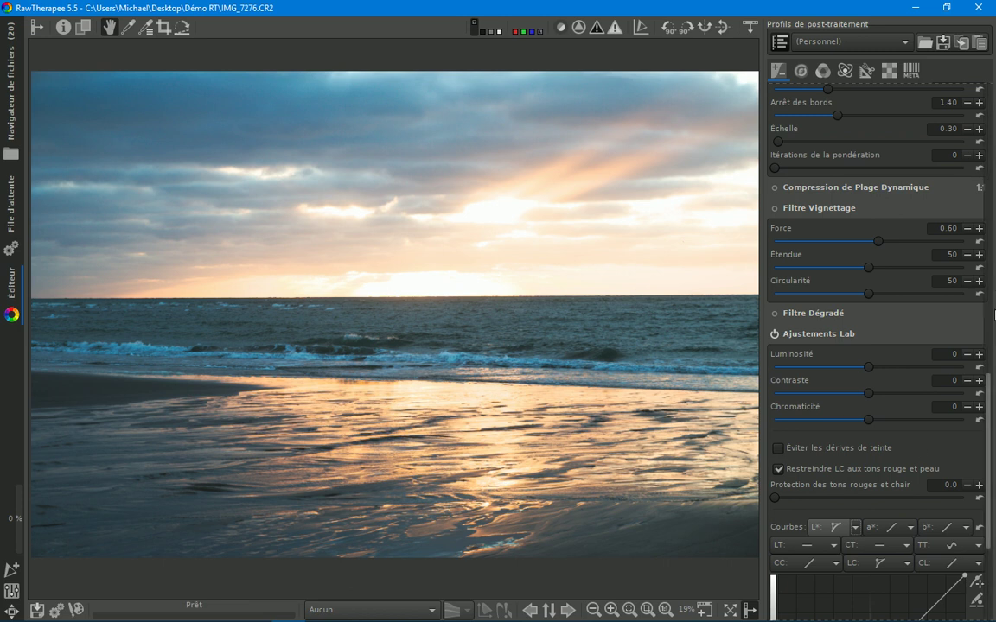
{"action": "scroll", "coordinate": [865, 432], "scroll_direction": "down", "scroll_amount": 5}
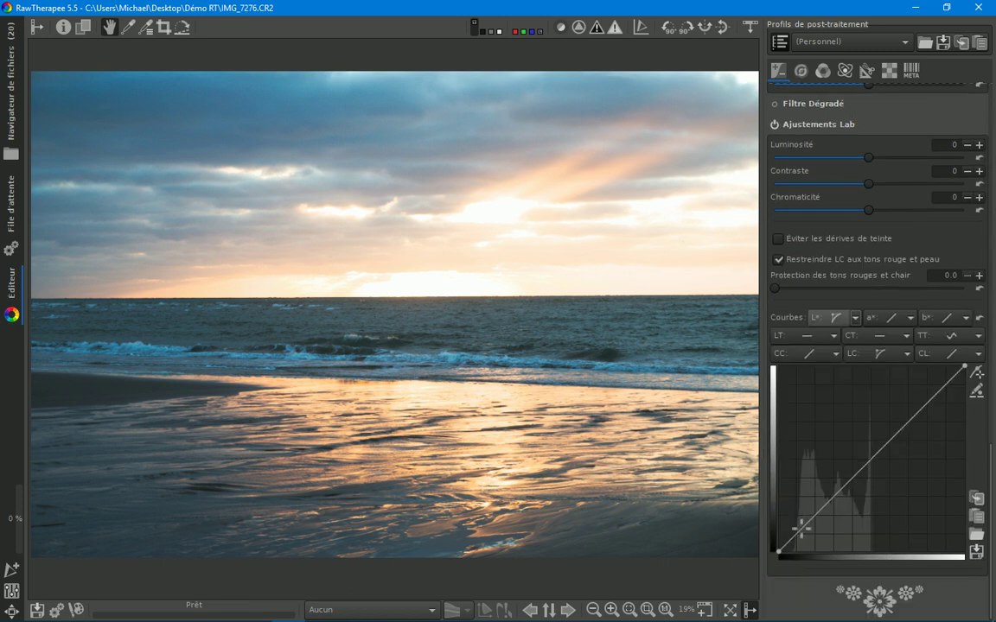
{"action": "left_click_drag", "start_coordinate": [805, 538], "coordinate": [810, 548]}
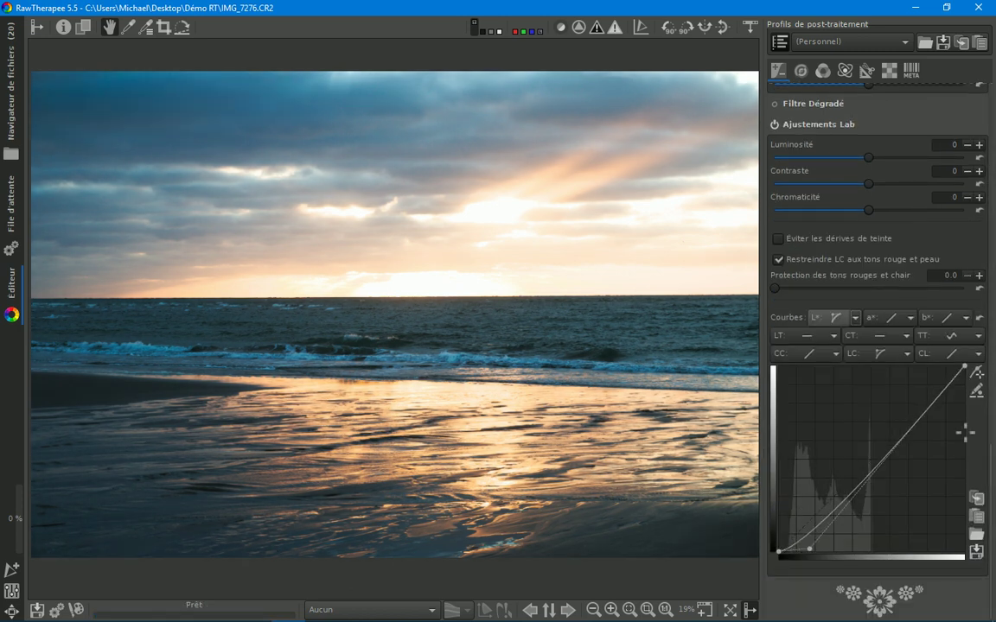
{"action": "left_click_drag", "start_coordinate": [942, 397], "coordinate": [923, 367]}
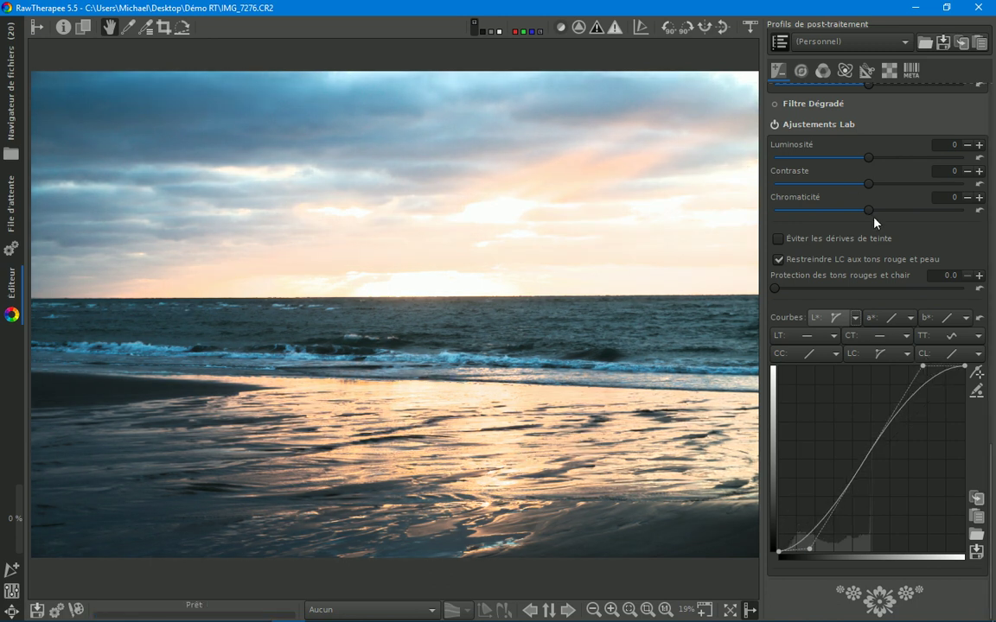
Step: Raise Chromaticité to 8 in Ajustements Lab and set the L* curve back to Linéaire
{"action": "mouse_move", "coordinate": [868, 210]}
{"action": "left_mouse_down"}
{"action": "mouse_move", "coordinate": [907, 211]}
{"action": "mouse_move", "coordinate": [876, 215]}
{"action": "left_mouse_up"}
{"action": "left_click", "coordinate": [854, 317]}
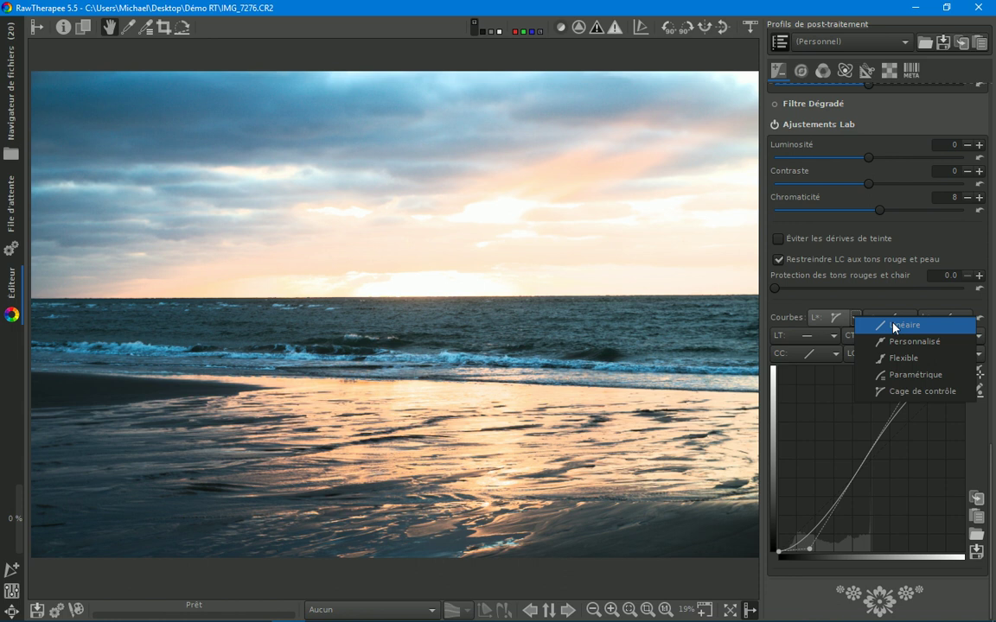
{"action": "left_click", "coordinate": [894, 328]}
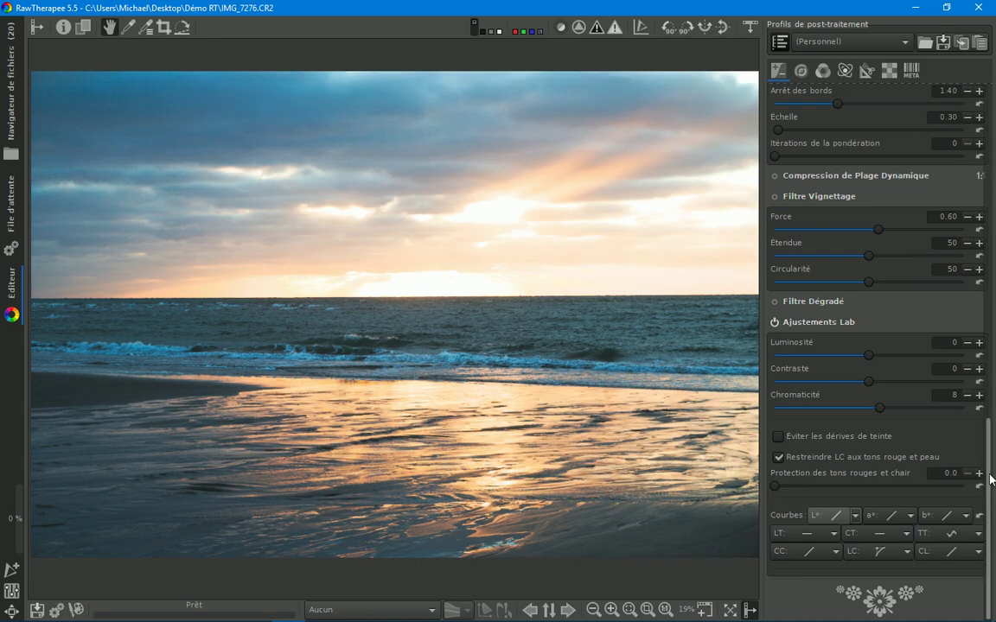
Step: Compare the Perceptuel and Luminance modes on the straight Courbe Tonale 1, finishing on Perceptuel
{"action": "left_click_drag", "start_coordinate": [992, 479], "coordinate": [994, 255]}
{"action": "left_click", "coordinate": [979, 562]}
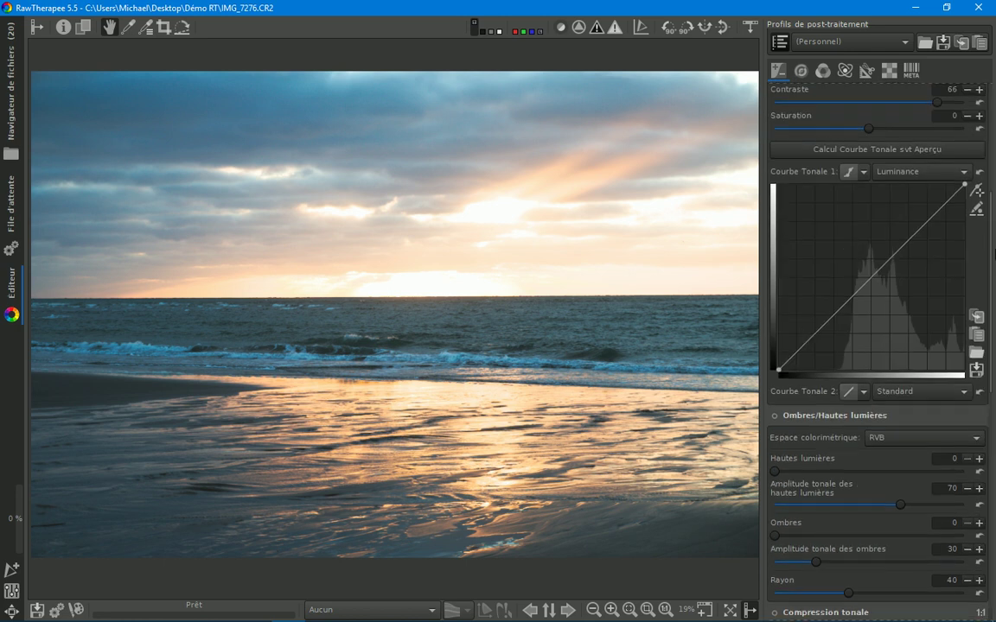
{"action": "left_click", "coordinate": [958, 171]}
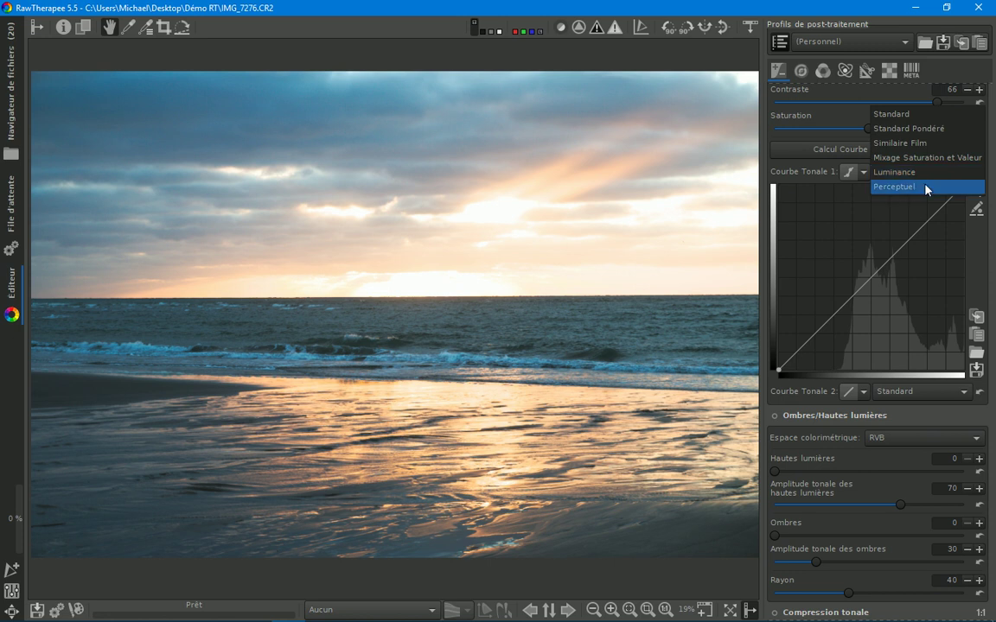
{"action": "left_click", "coordinate": [926, 188]}
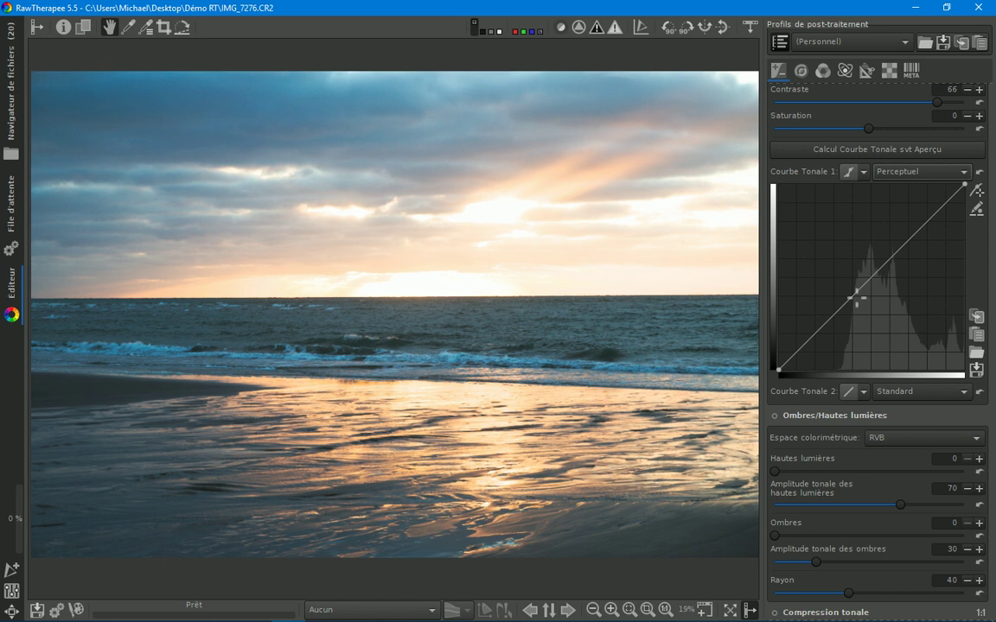
{"action": "left_click", "coordinate": [929, 172]}
{"action": "left_click", "coordinate": [910, 156]}
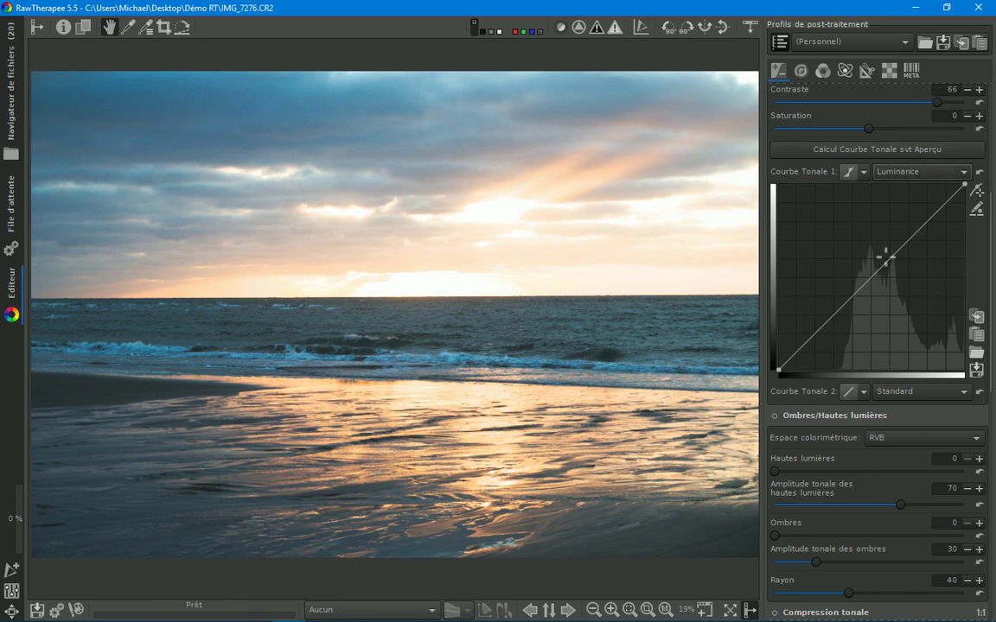
{"action": "left_click", "coordinate": [920, 171]}
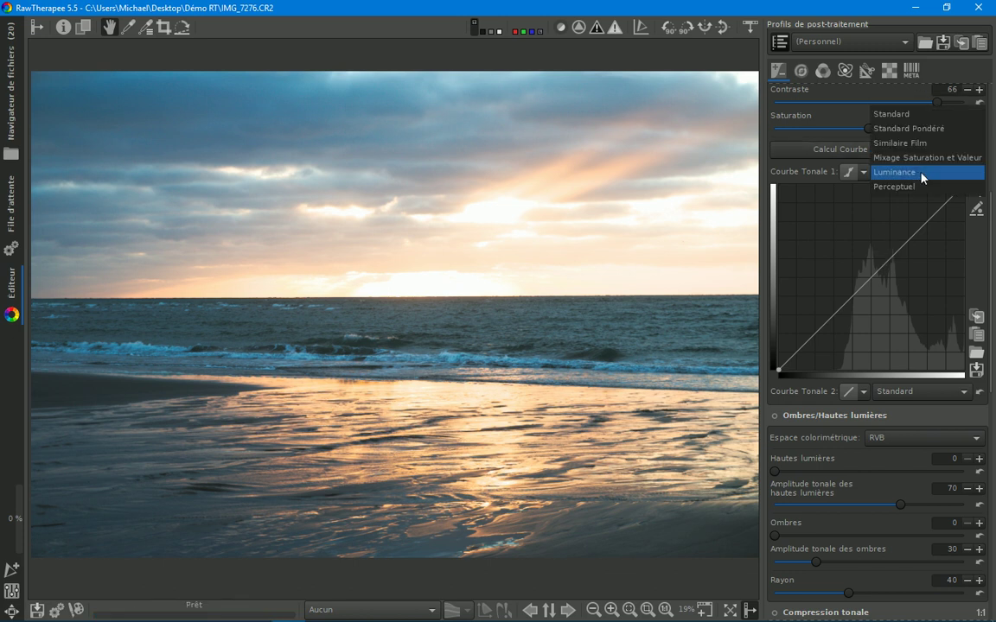
{"action": "left_click", "coordinate": [910, 188]}
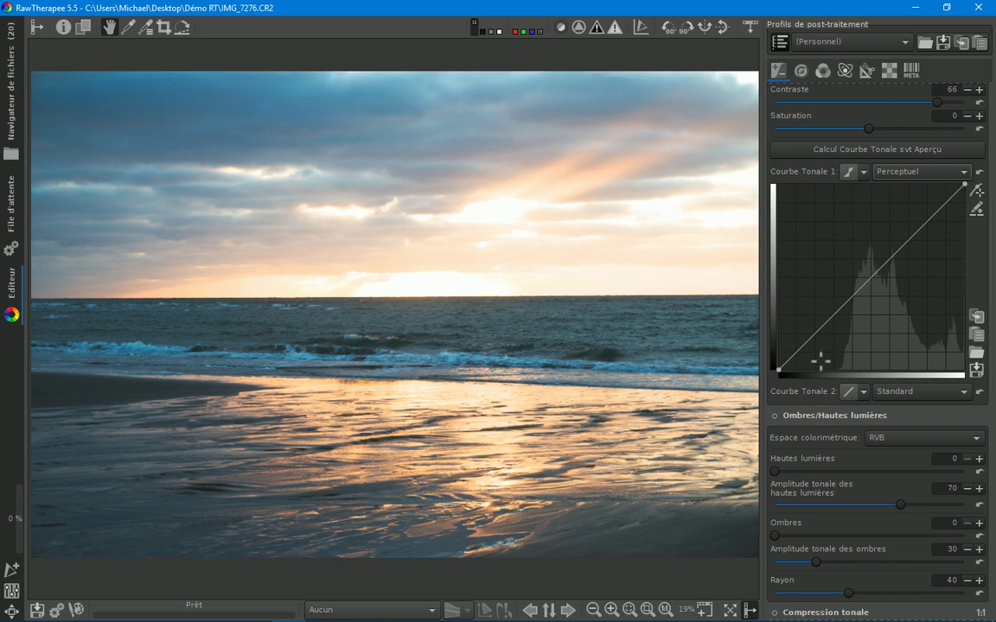
Step: Shape Courbe Tonale 1 into an S-curve with one shadow and one highlight point, and compare Standard with Perceptuel, finishing on Perceptuel
{"action": "left_click_drag", "start_coordinate": [804, 356], "coordinate": [811, 362]}
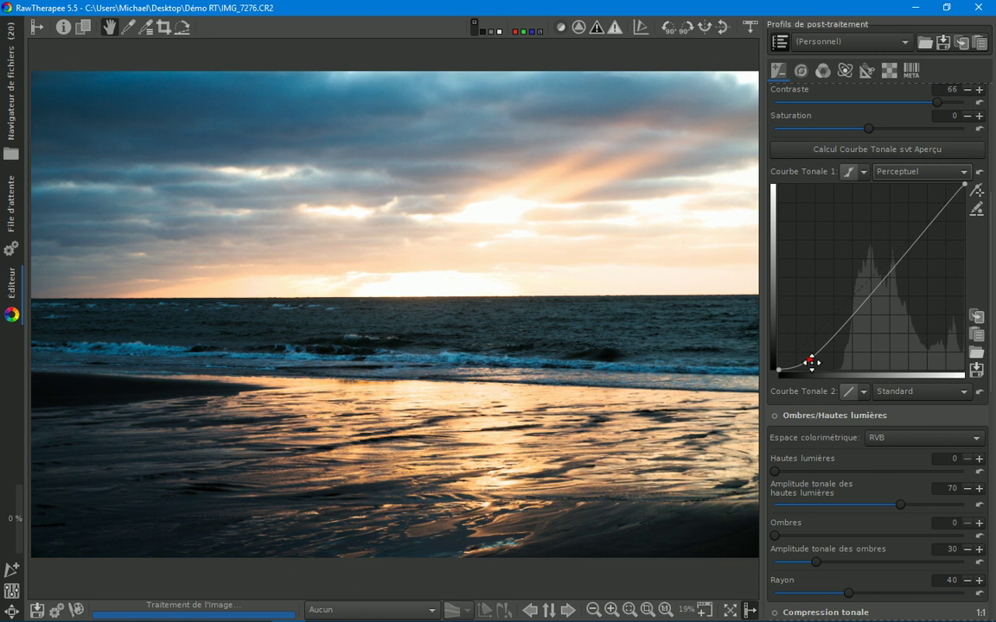
{"action": "left_click_drag", "start_coordinate": [950, 215], "coordinate": [932, 198]}
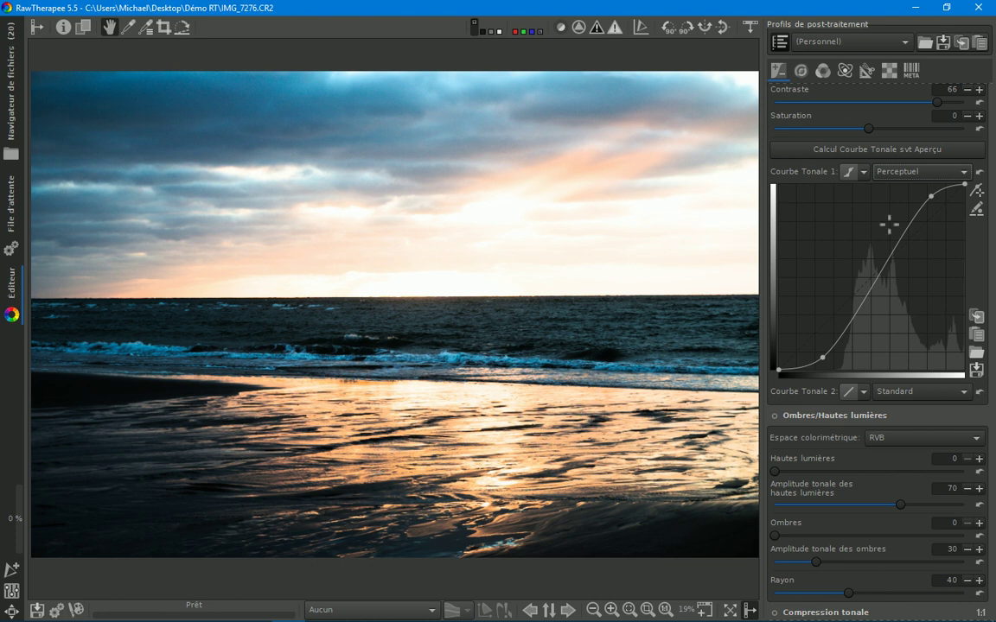
{"action": "left_click", "coordinate": [901, 172]}
{"action": "left_click", "coordinate": [893, 101]}
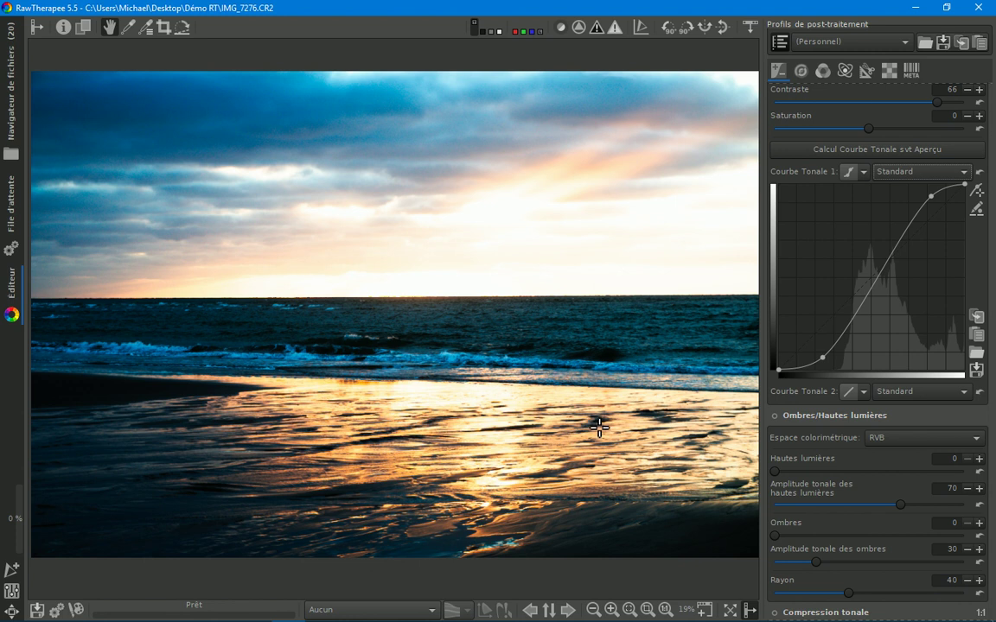
{"action": "left_click", "coordinate": [918, 173]}
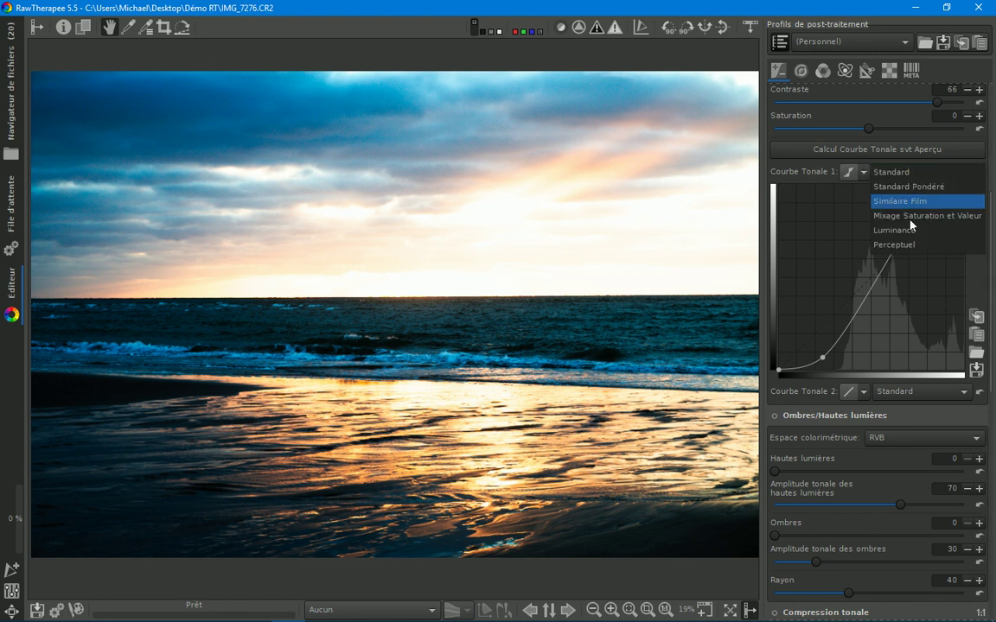
{"action": "left_click", "coordinate": [908, 247]}
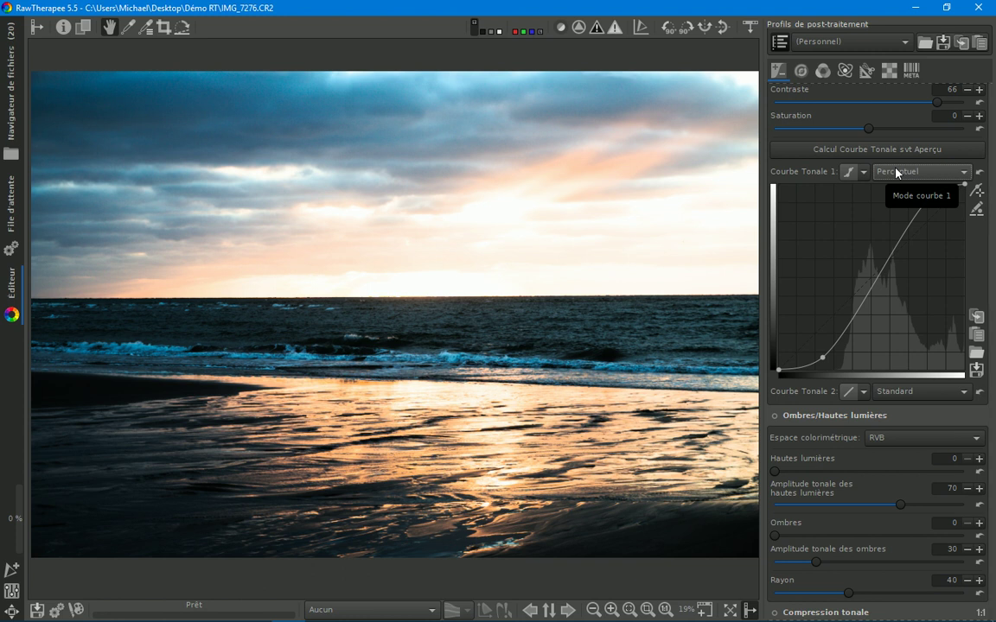
Step: Switch the S-shaped Courbe Tonale 1 from Perceptuel to Luminance mode to compare their colours
{"action": "left_click", "coordinate": [931, 196]}
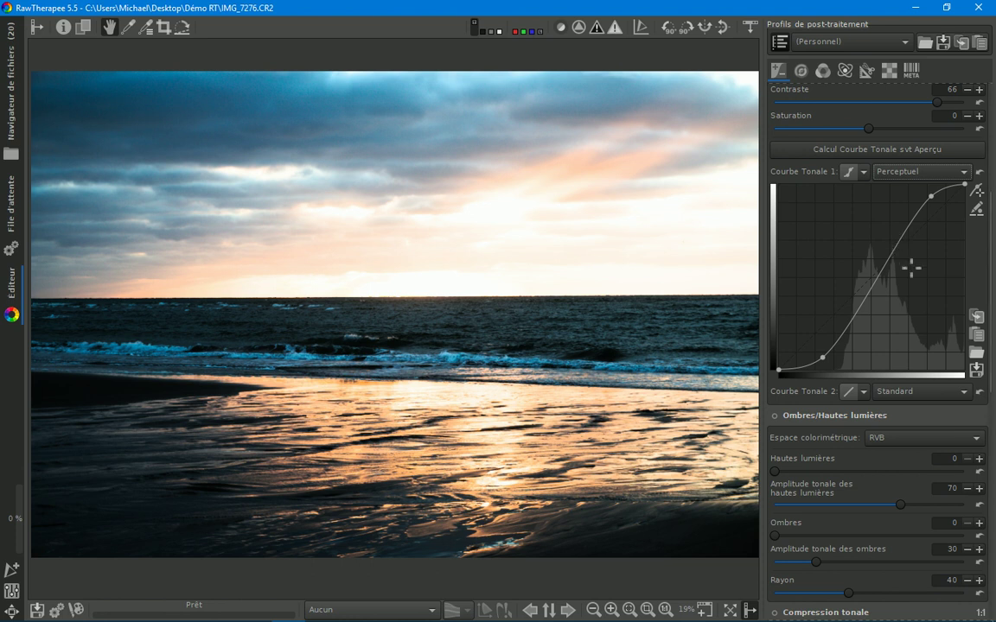
{"action": "left_click", "coordinate": [933, 182]}
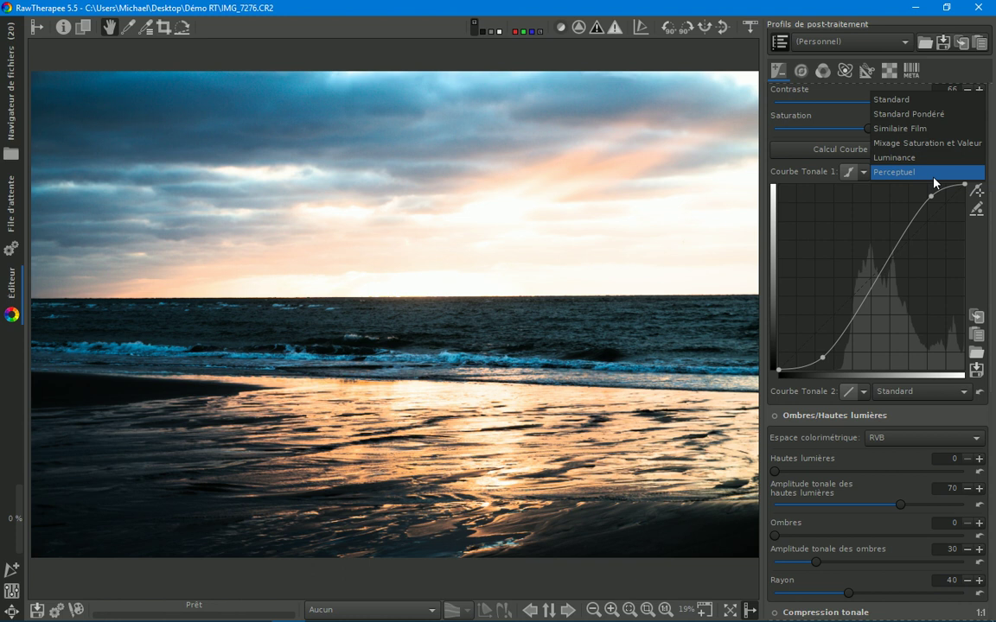
{"action": "left_click", "coordinate": [934, 178]}
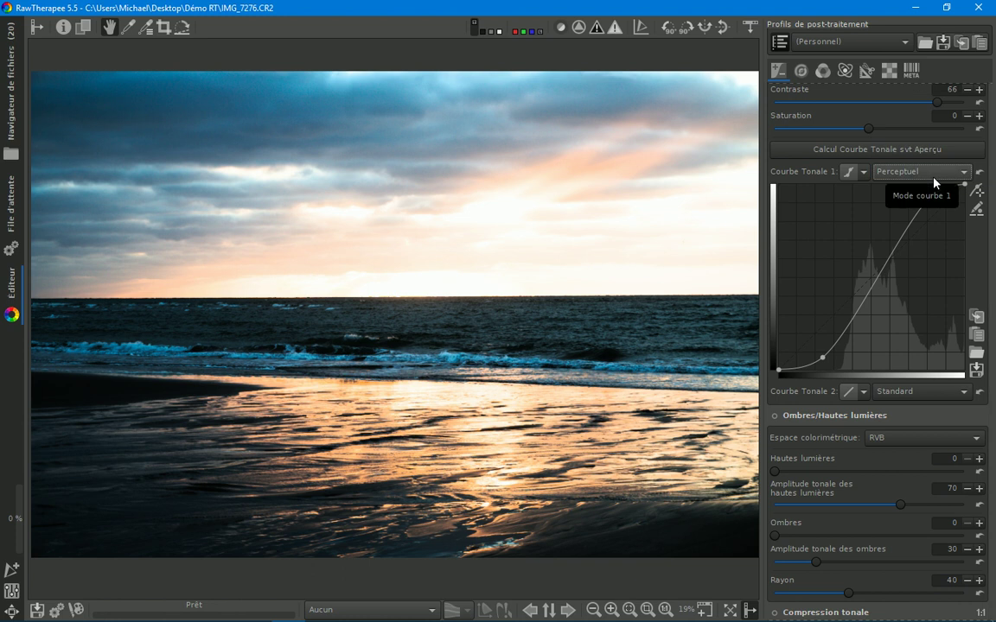
{"action": "left_click", "coordinate": [930, 197]}
{"action": "left_click", "coordinate": [920, 172]}
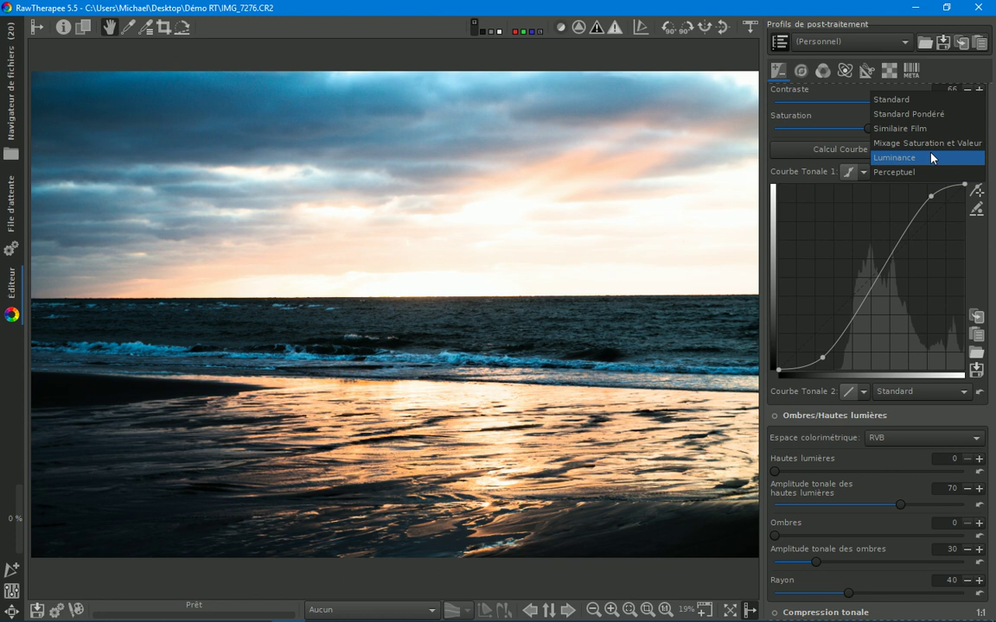
{"action": "left_click", "coordinate": [927, 160]}
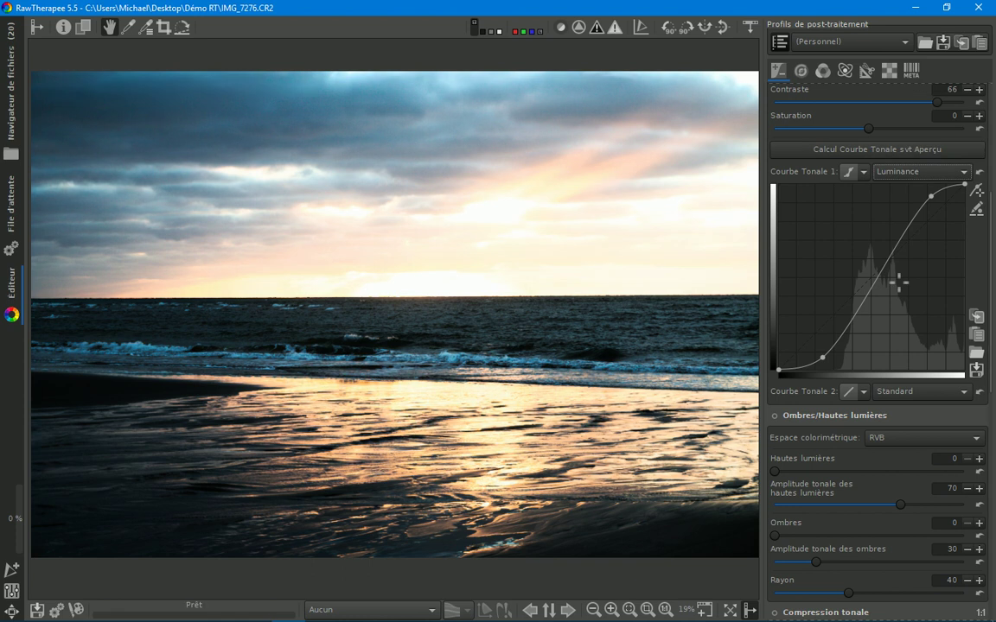